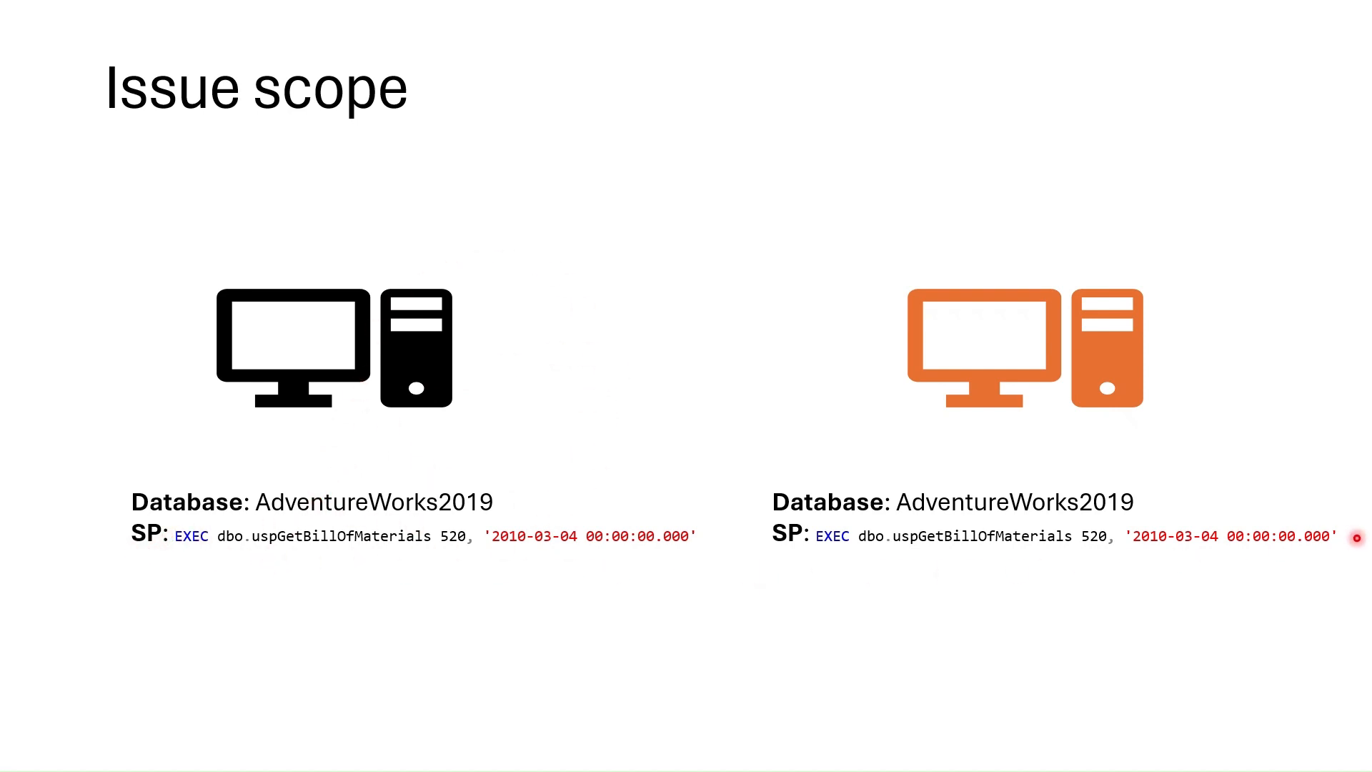
Advance the slide so the red 'finishing fast' and 'finishing slow' captions appear
left_click(741, 340)
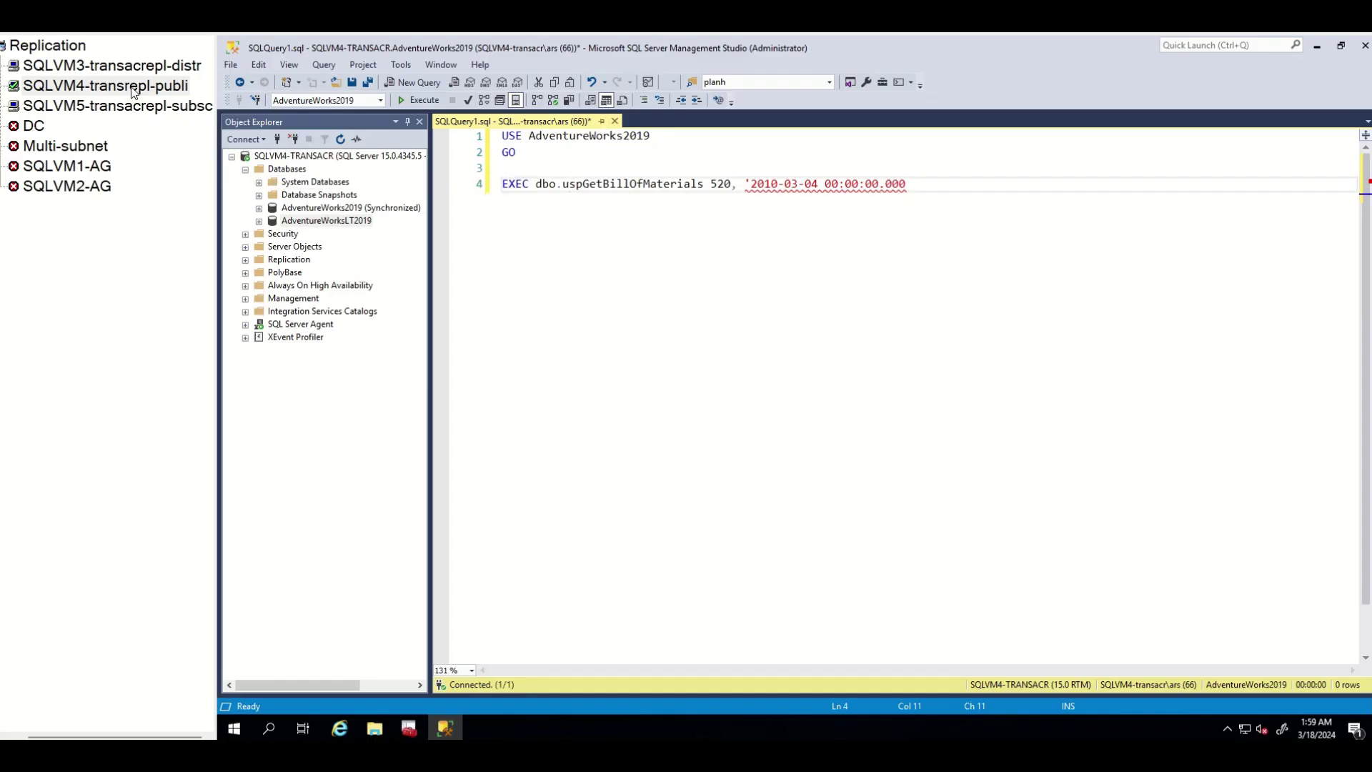
Select the synchronized AdventureWorks2019 database in SQLVM4's object tree
left_click(133, 88)
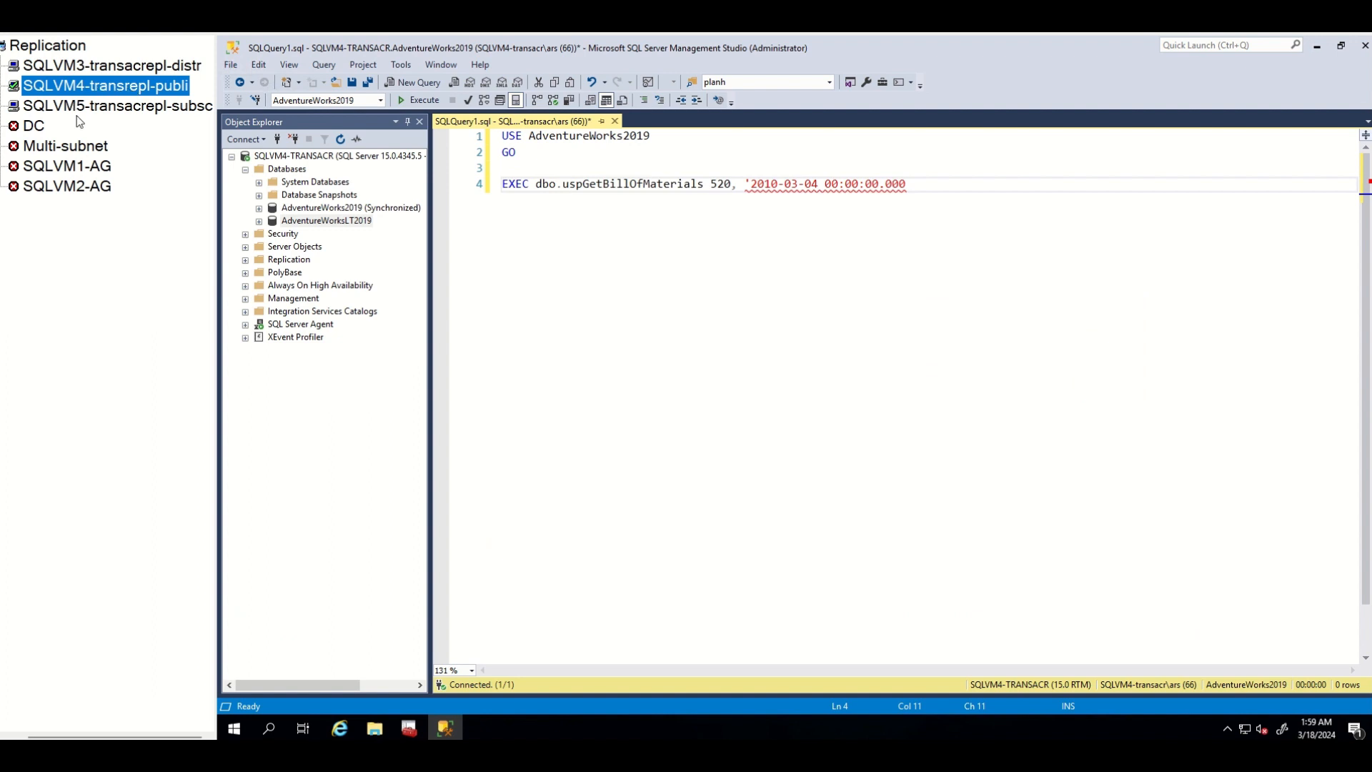
left_click(322, 220)
key("Up")
key("Up")
left_click(309, 210)
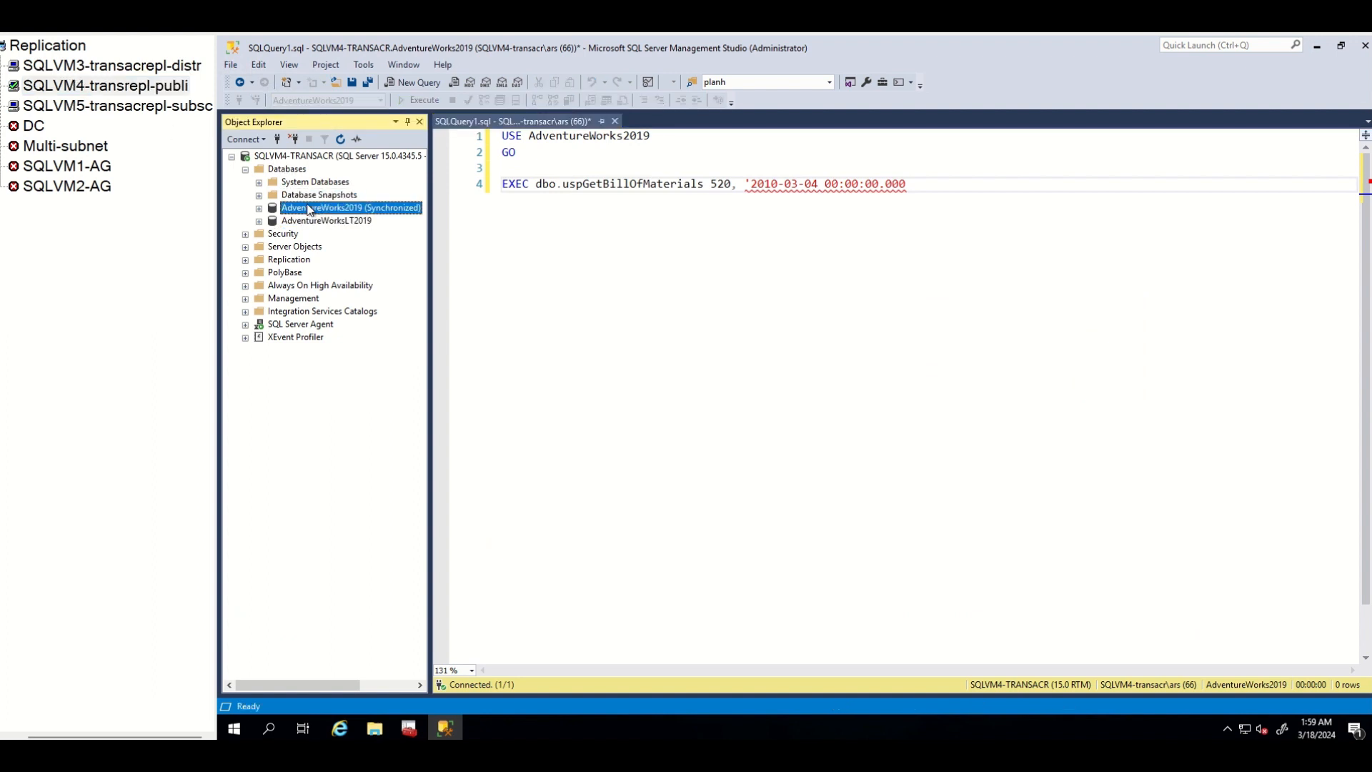
Select the EXEC-to-GO query text in the SQLVM5 session, then go back to SQLVM4
left_click(148, 108)
left_click(471, 184)
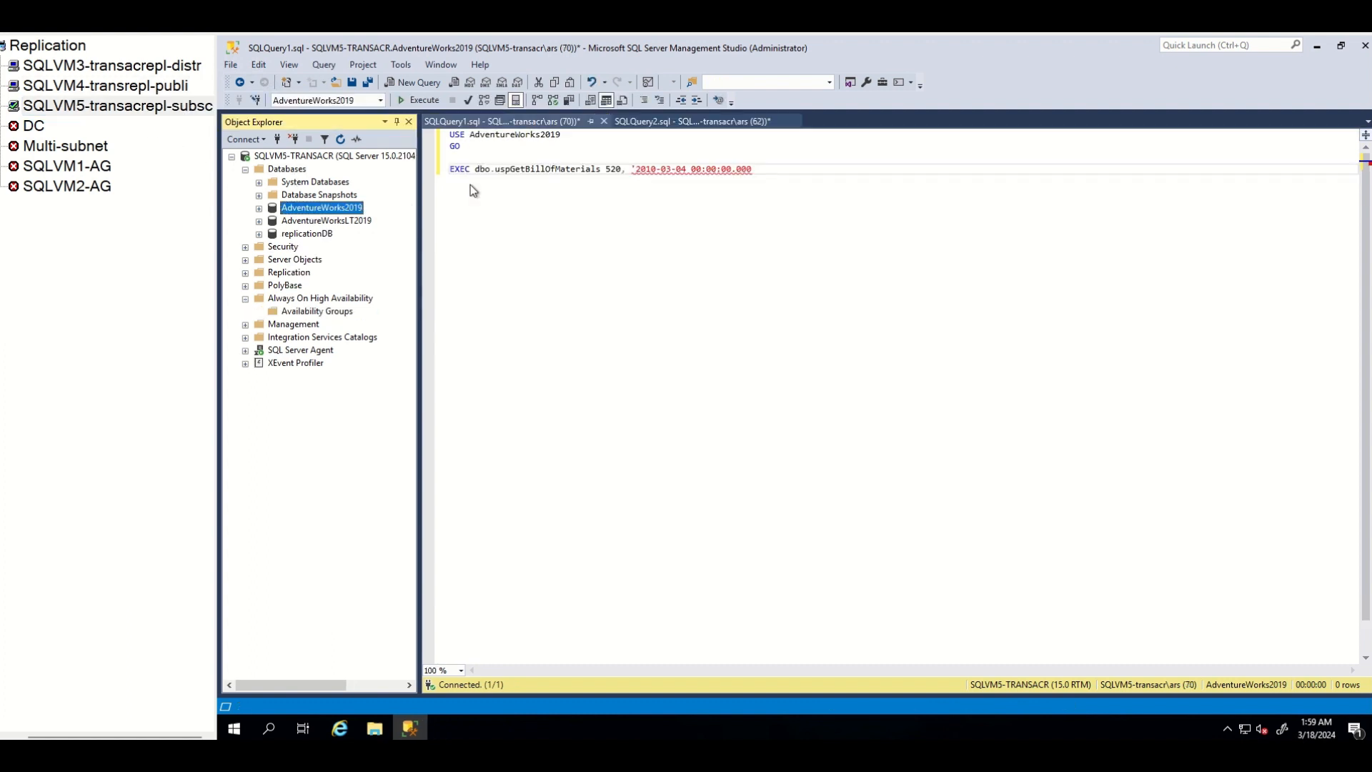
left_click_drag(760, 172, 446, 133)
left_click(153, 88)
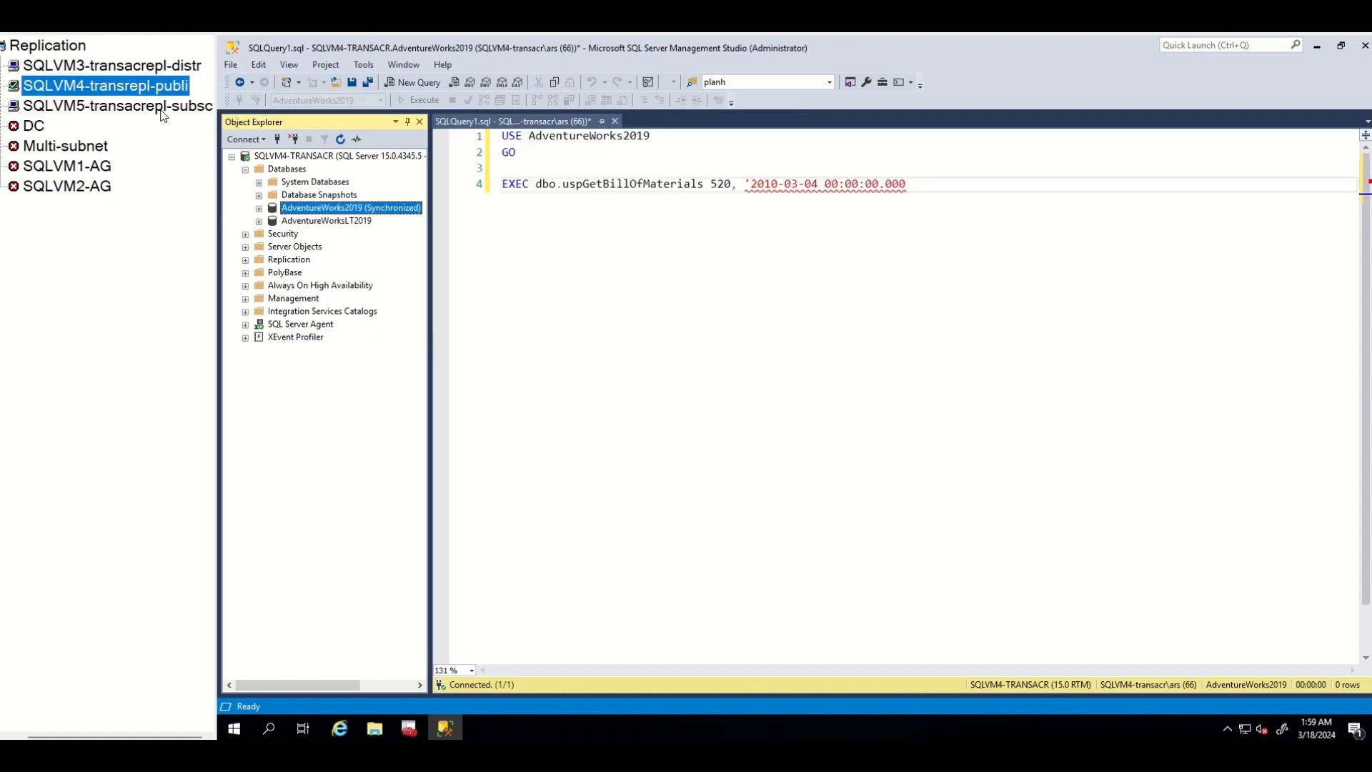
On SQLVM4, place the caret on blank line 3 and enable Include Actual Execution Plan
left_click(162, 107)
left_click(158, 108)
left_click(161, 90)
left_click(557, 163)
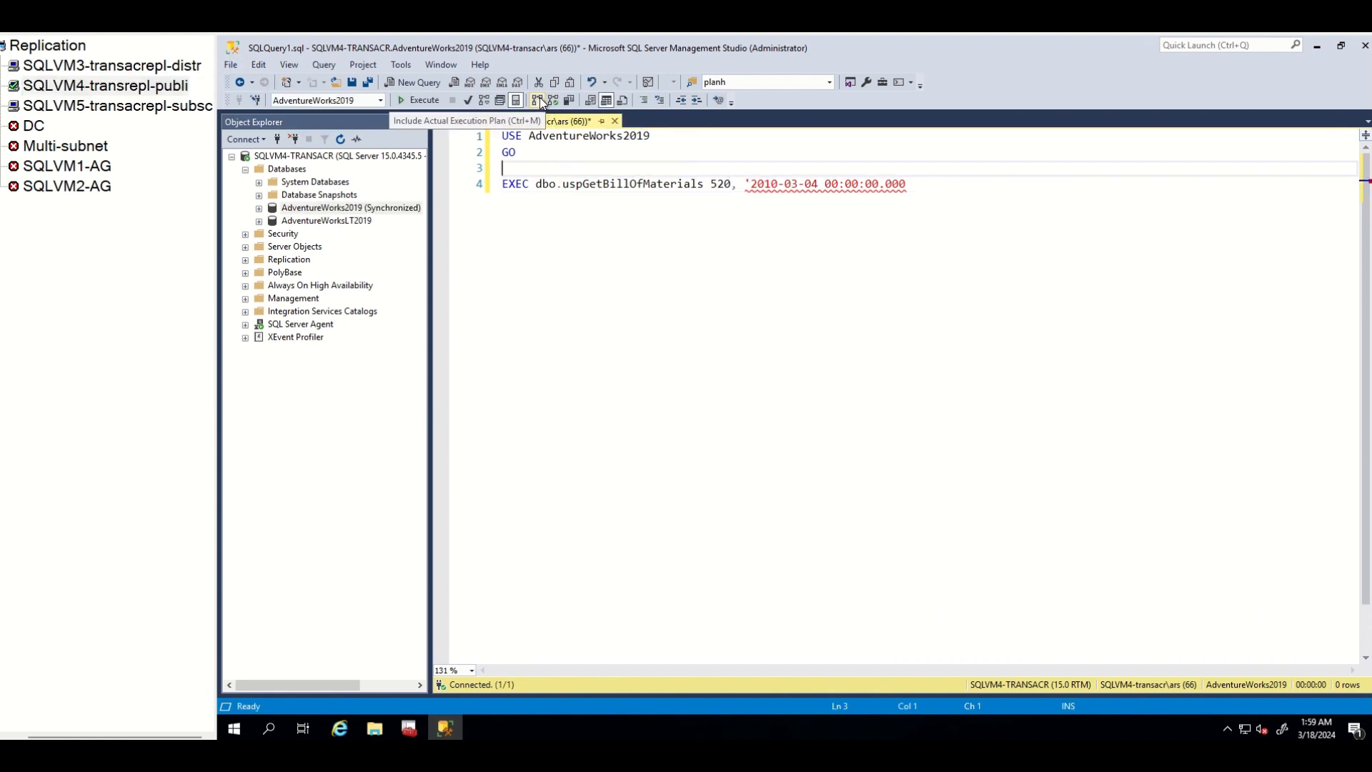
left_click(539, 98)
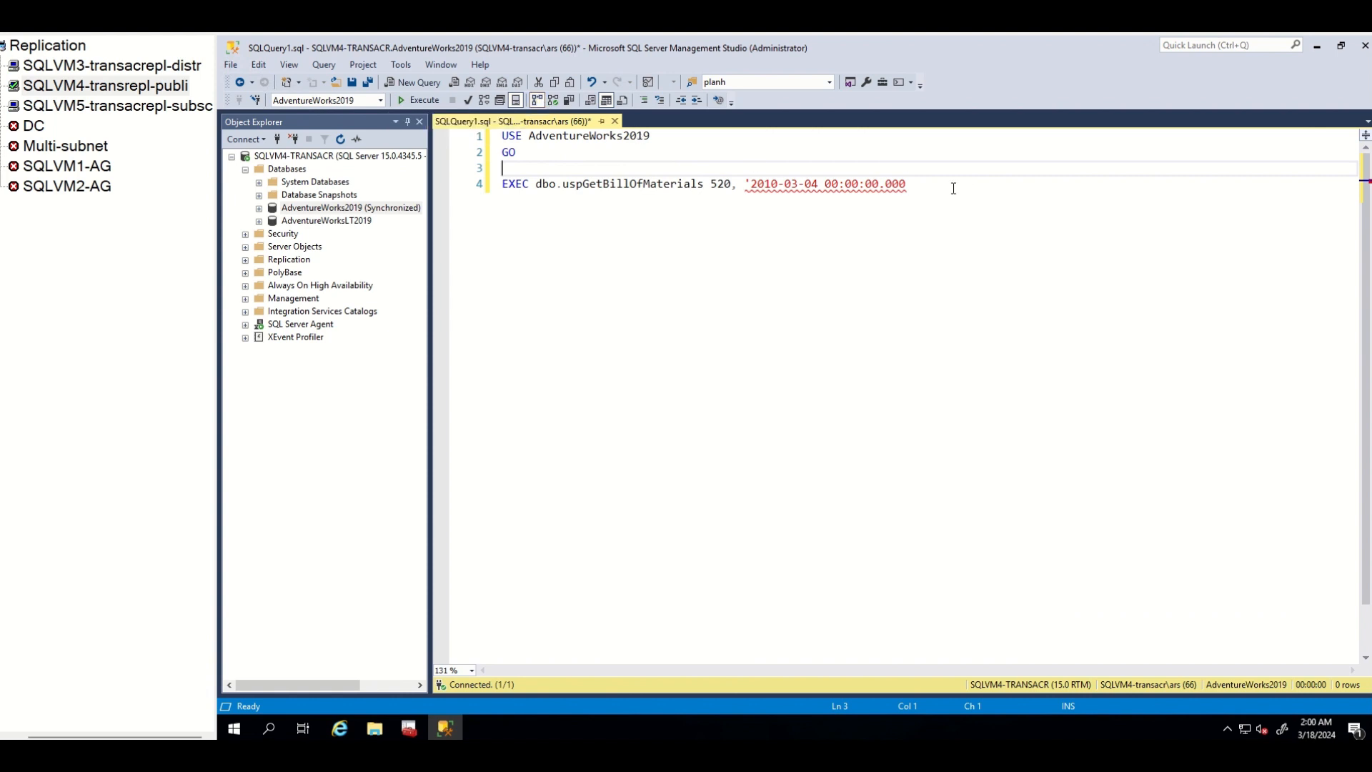
Run the query, add the missing closing quote on the EXEC line, rerun and view the plan
left_click_drag(953, 188, 502, 137)
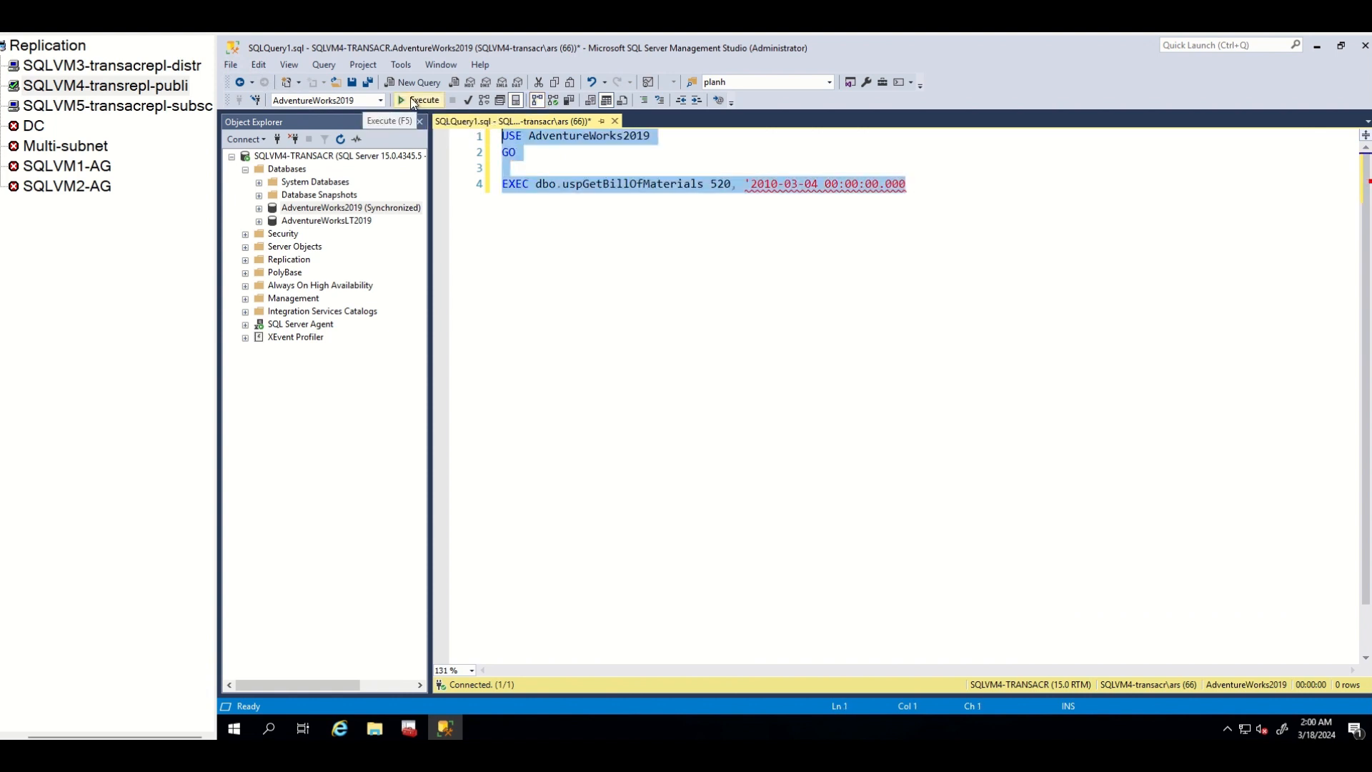
left_click(410, 97)
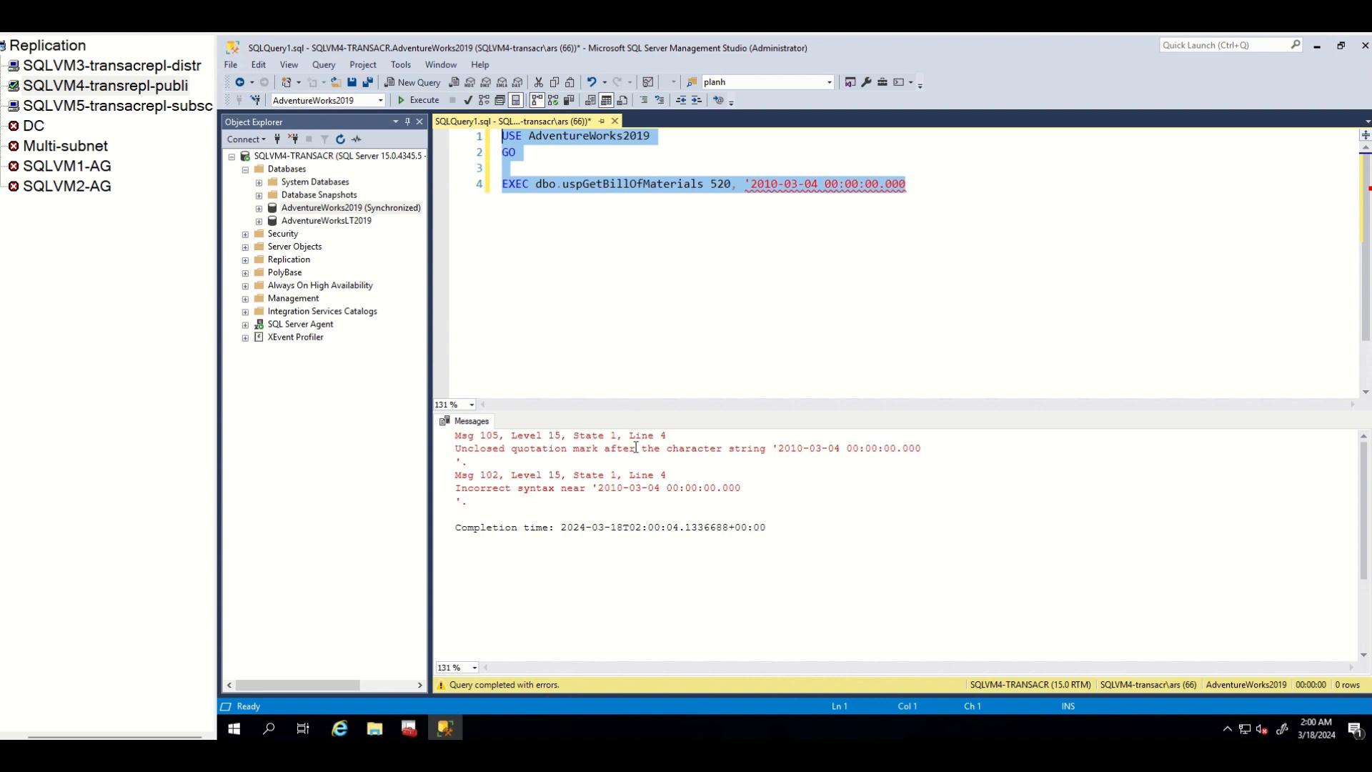
left_click(926, 186)
type("'")
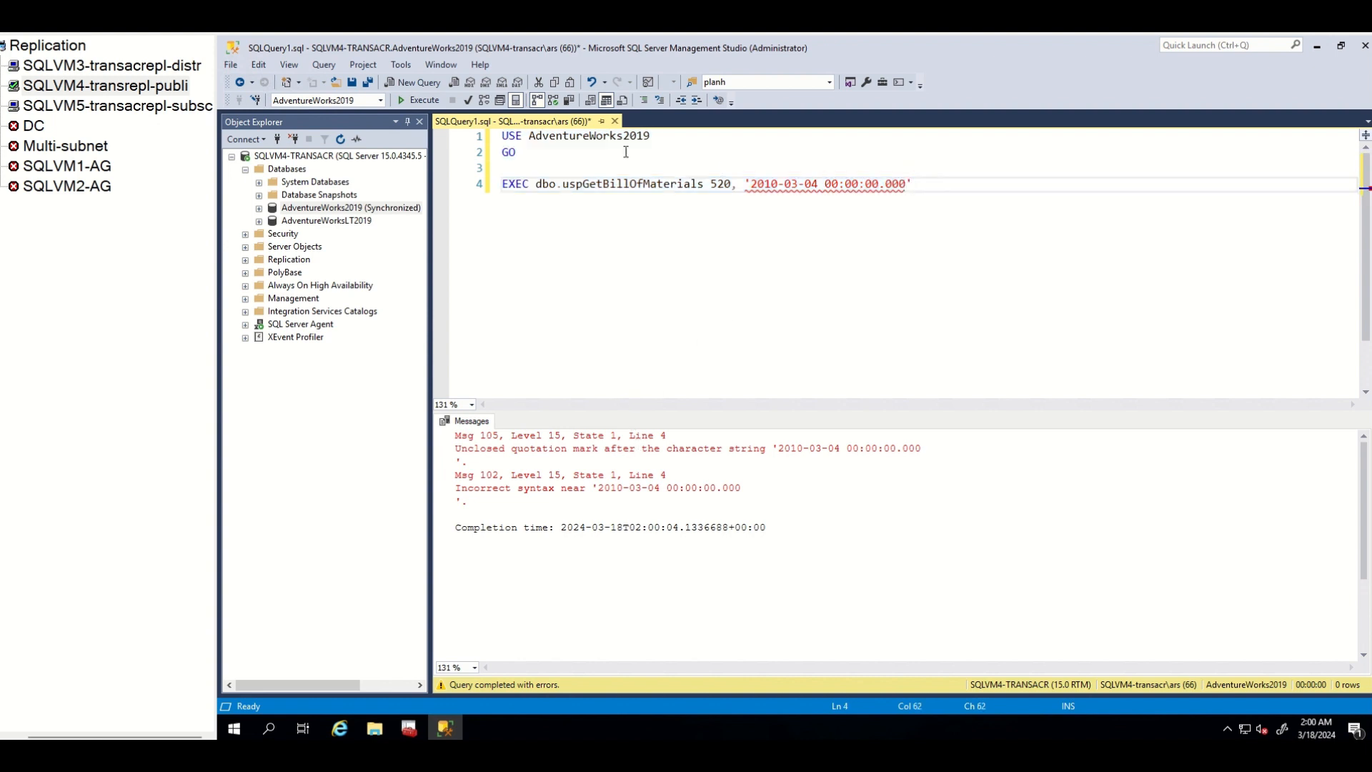
left_click(403, 100)
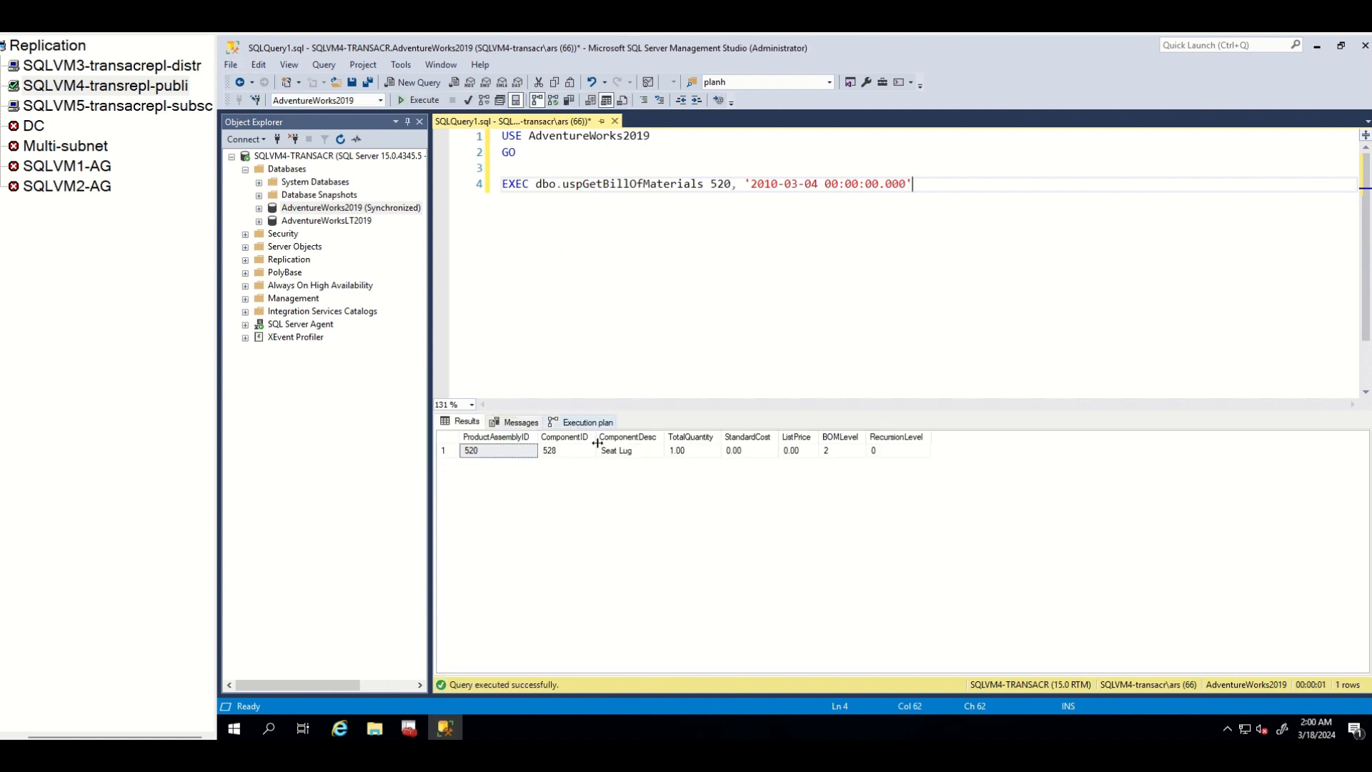
left_click(588, 422)
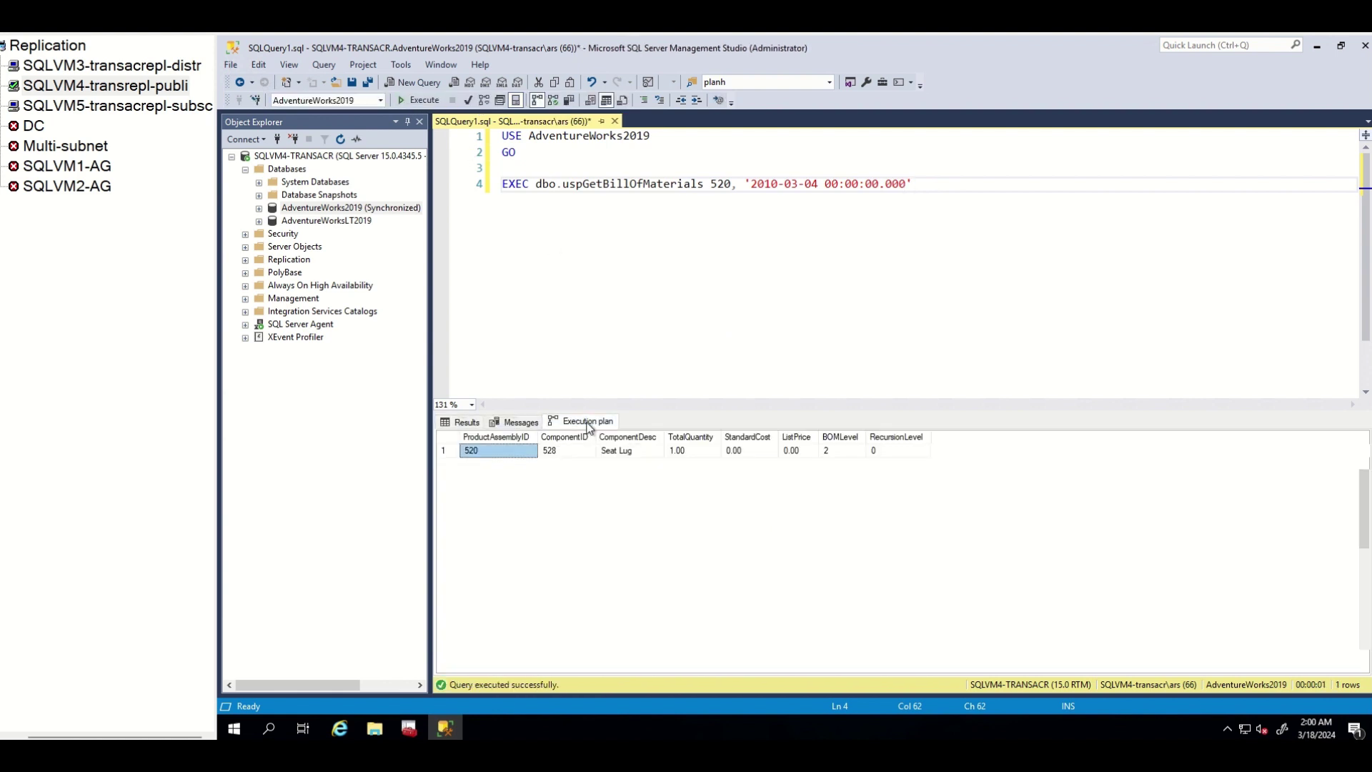
Show the plan as Execution Plan XML, return to SQLQuery1 and widen Object Explorer
right_click(588, 564)
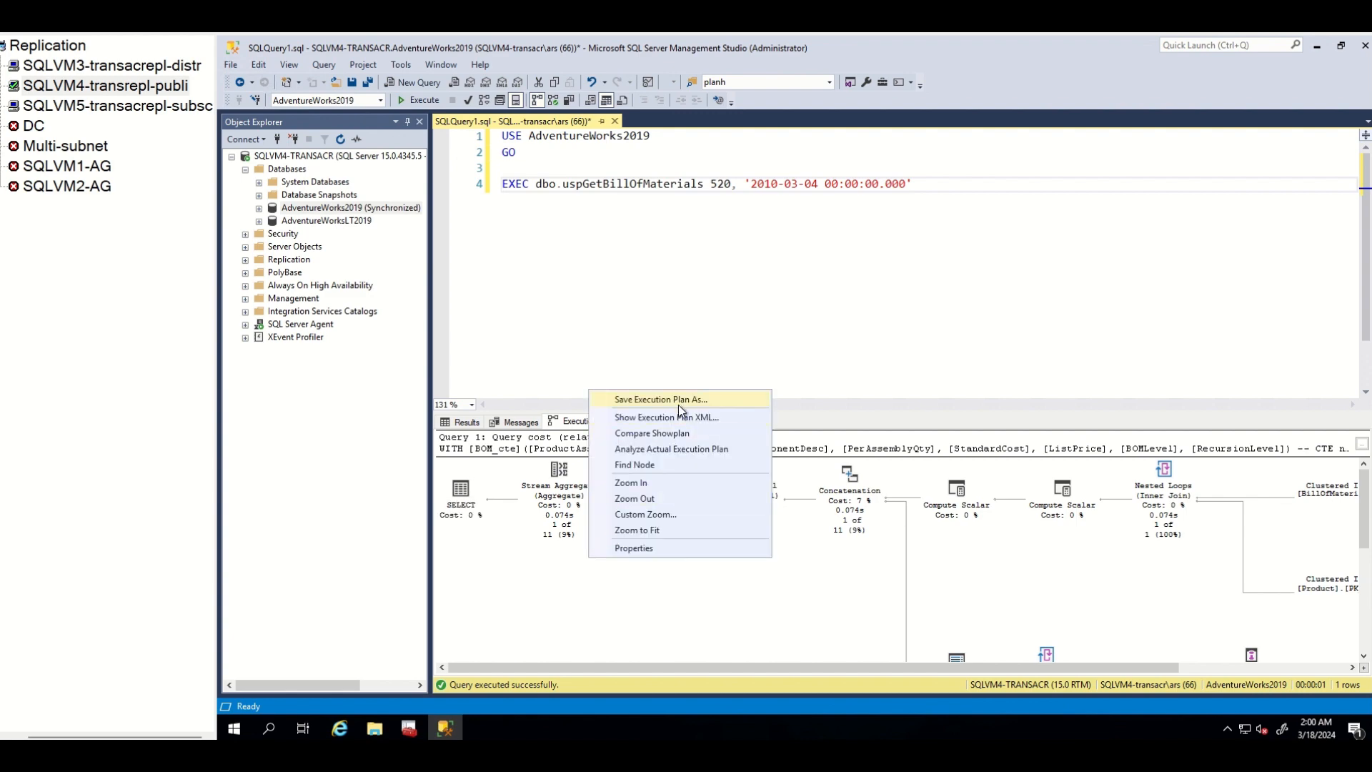
left_click(679, 419)
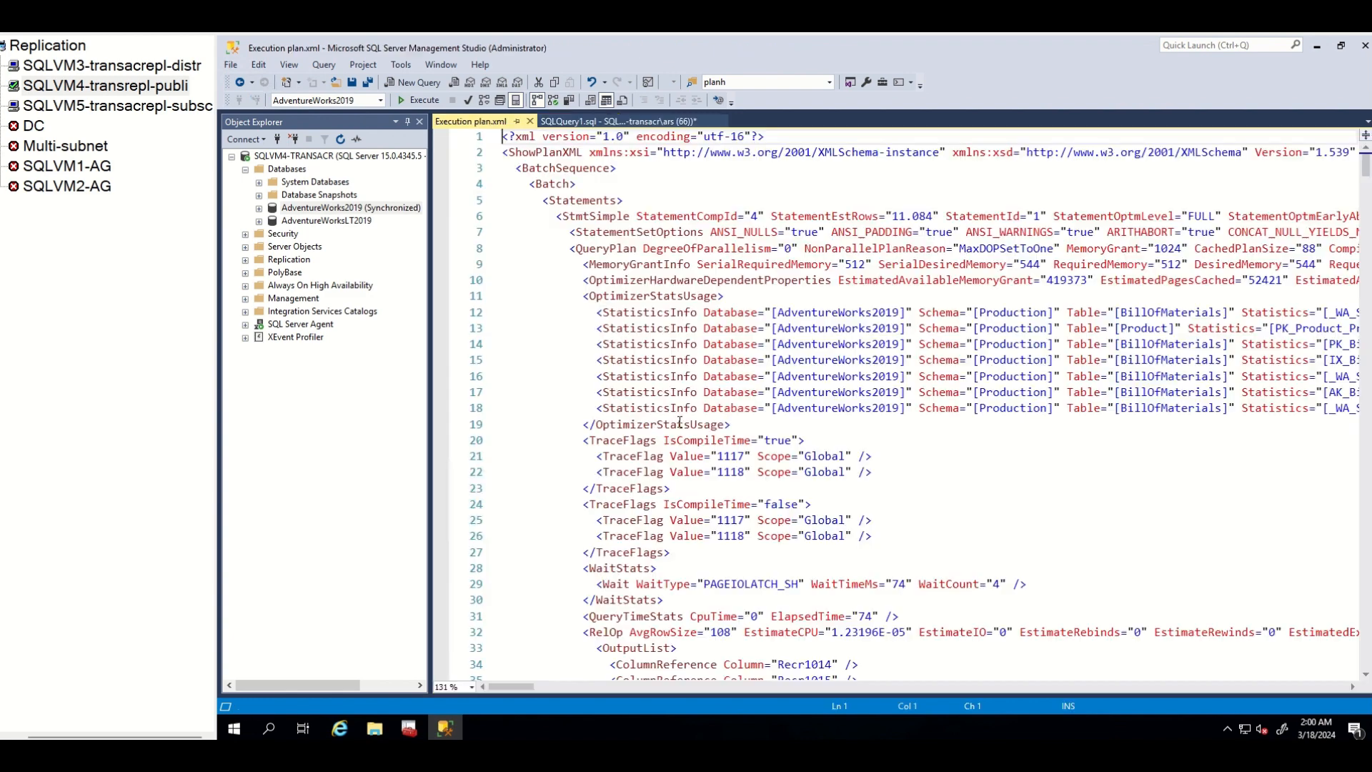
left_click(617, 120)
left_click_drag(298, 276, 442, 280)
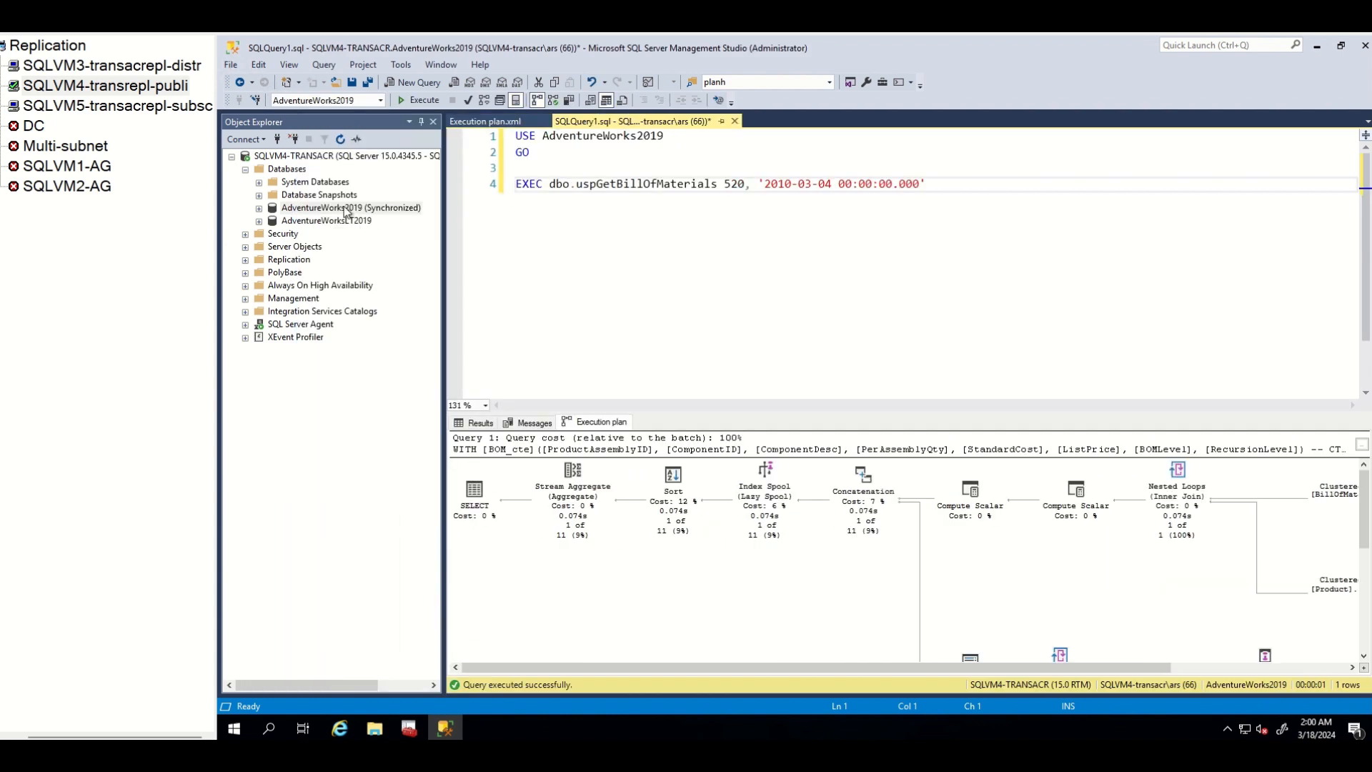
Expand AdventureWorks2019 > Programmability > Stored Procedures and select dbo.uspGetBillOfMaterials
left_click(259, 207)
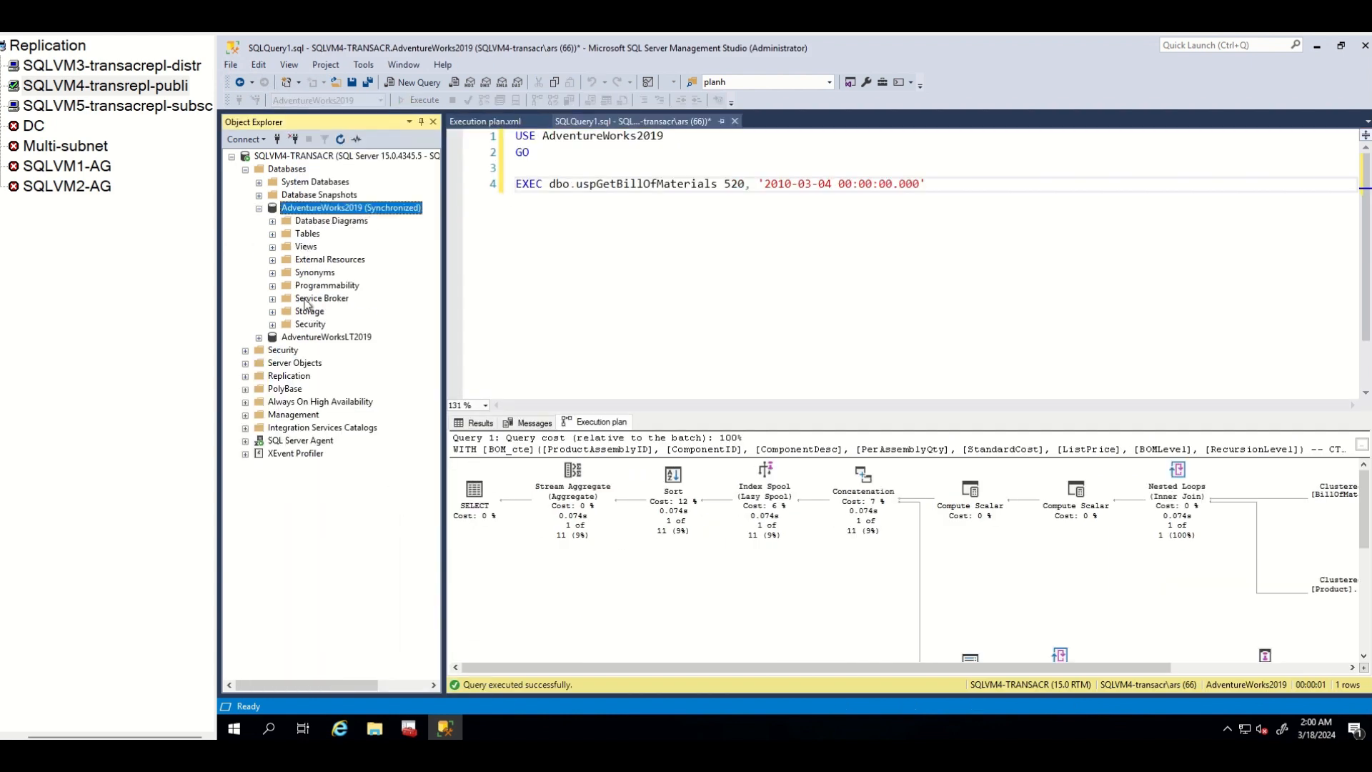
left_click(275, 286)
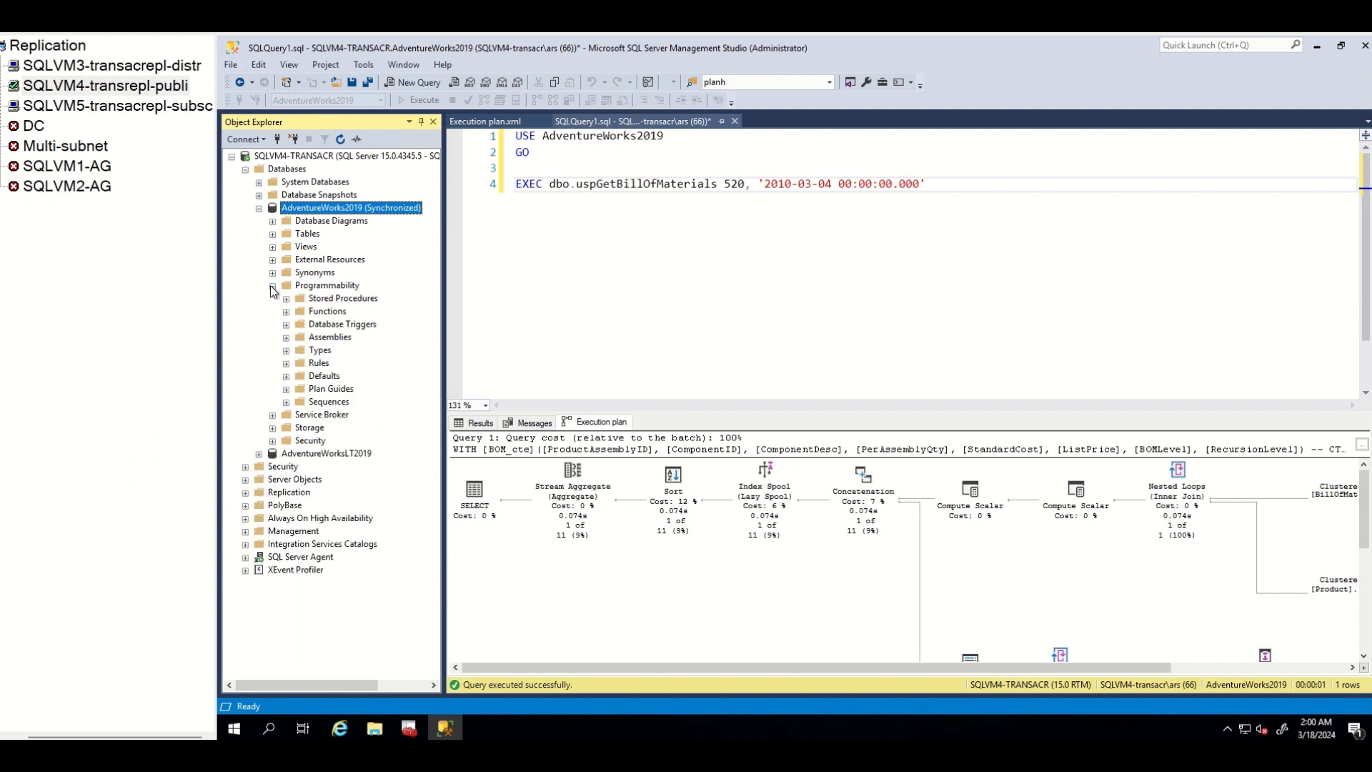
left_click(285, 299)
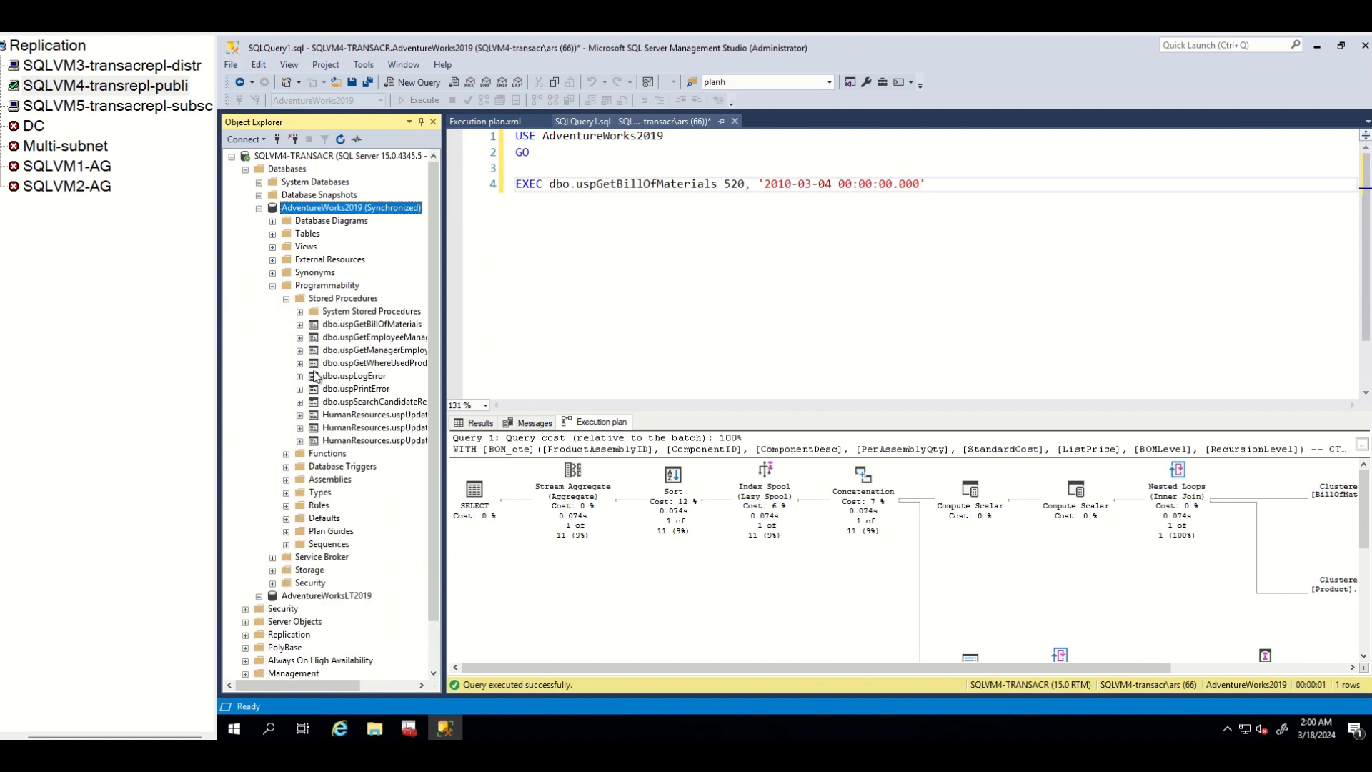
left_click(368, 325)
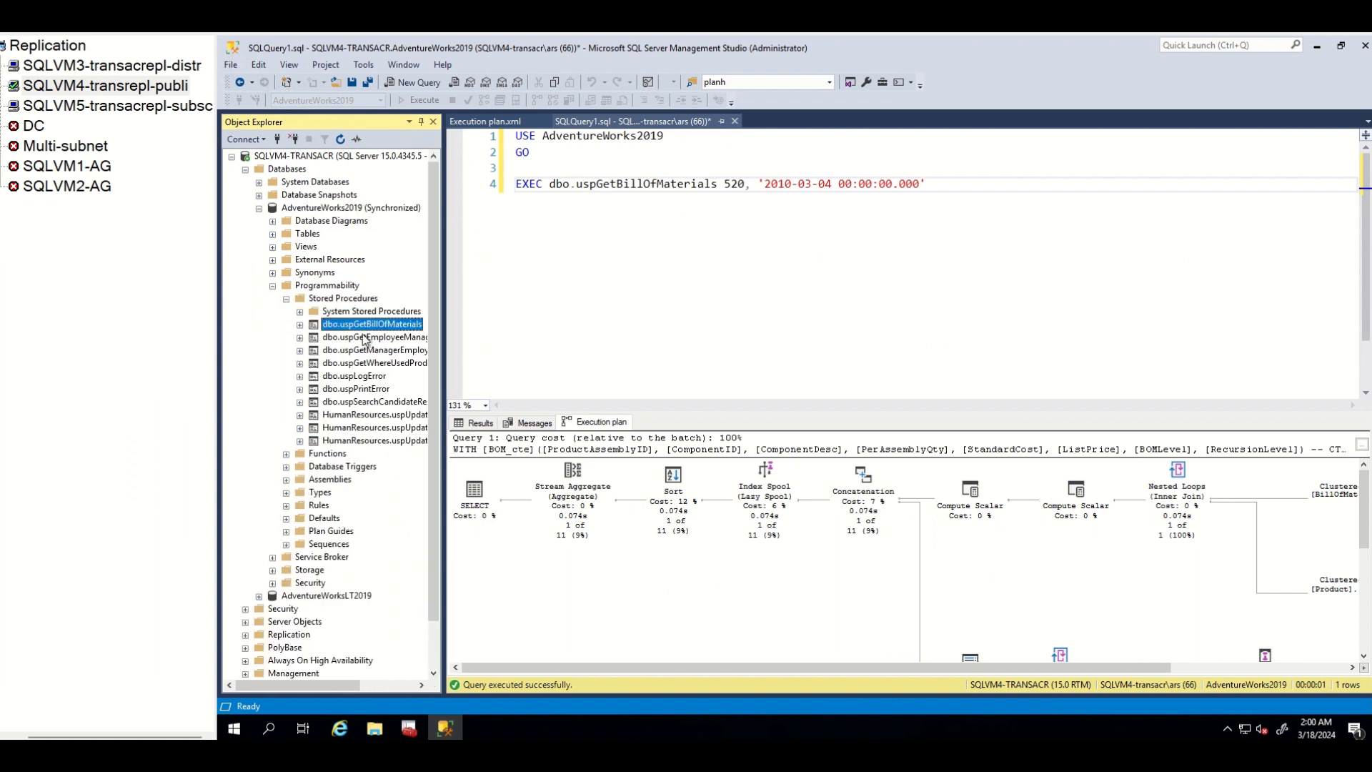
Modify dbo.uspGetBillOfMaterials and select its body from after AS down to END
right_click(368, 324)
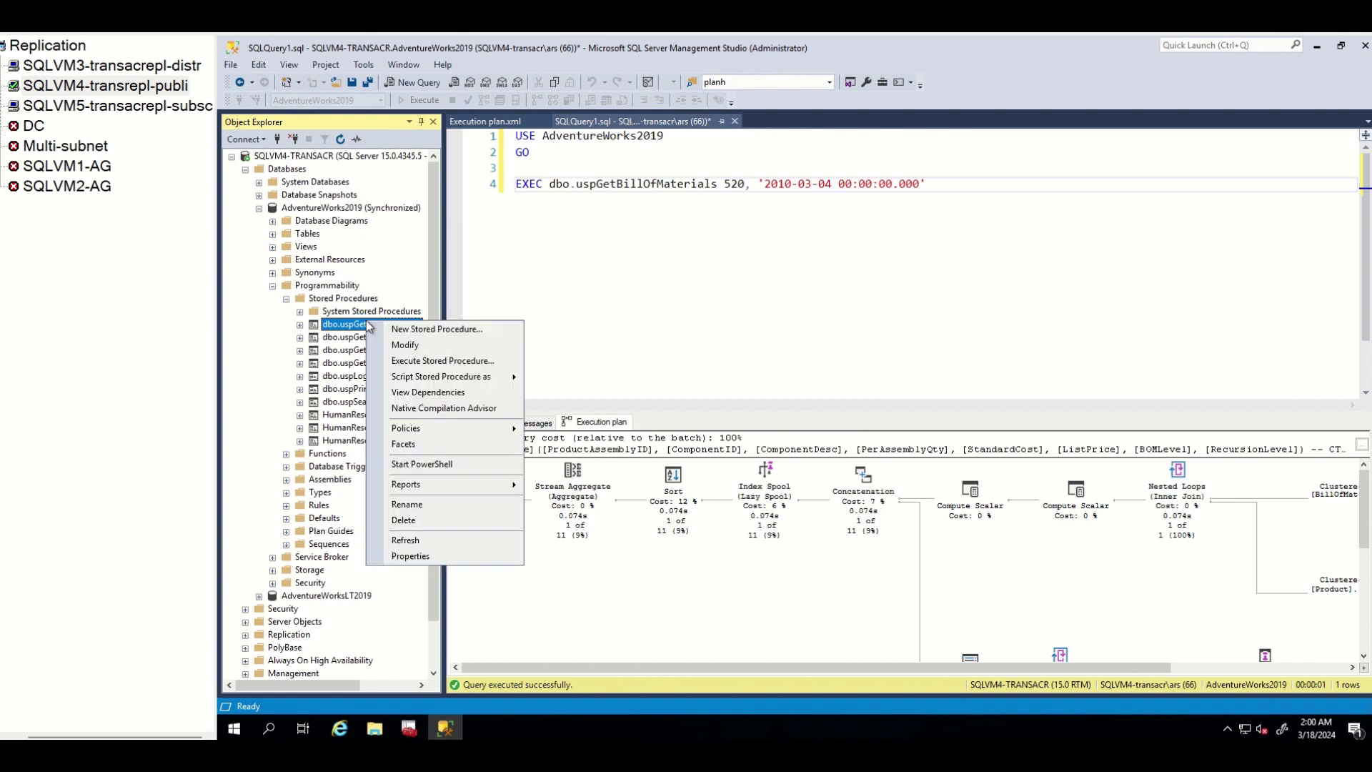
left_click(414, 339)
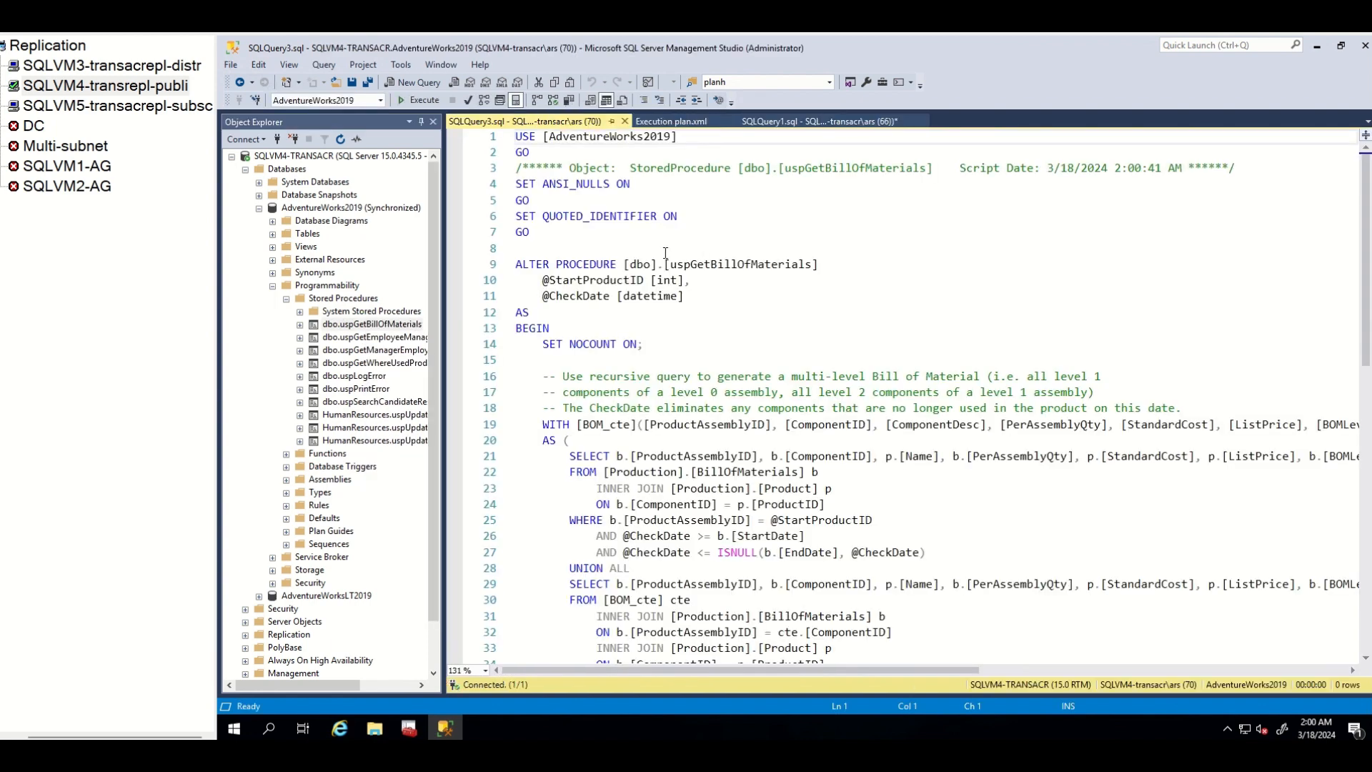
scroll(593, 383, "down", 1)
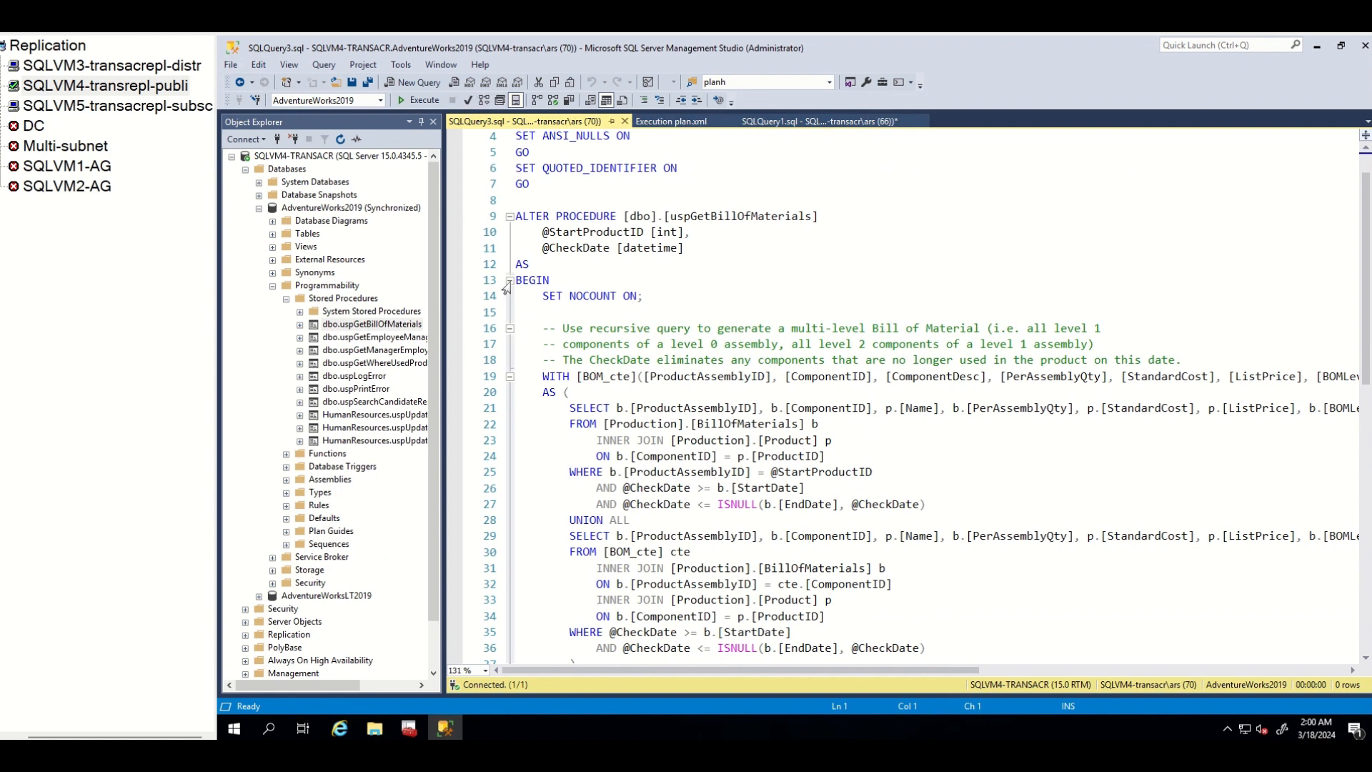
left_click(530, 265)
scroll(530, 265, "down", 2)
mouse_move(519, 200)
left_mouse_down()
mouse_move(516, 616)
mouse_move(725, 566)
left_mouse_up()
scroll(794, 401, "up", 2)
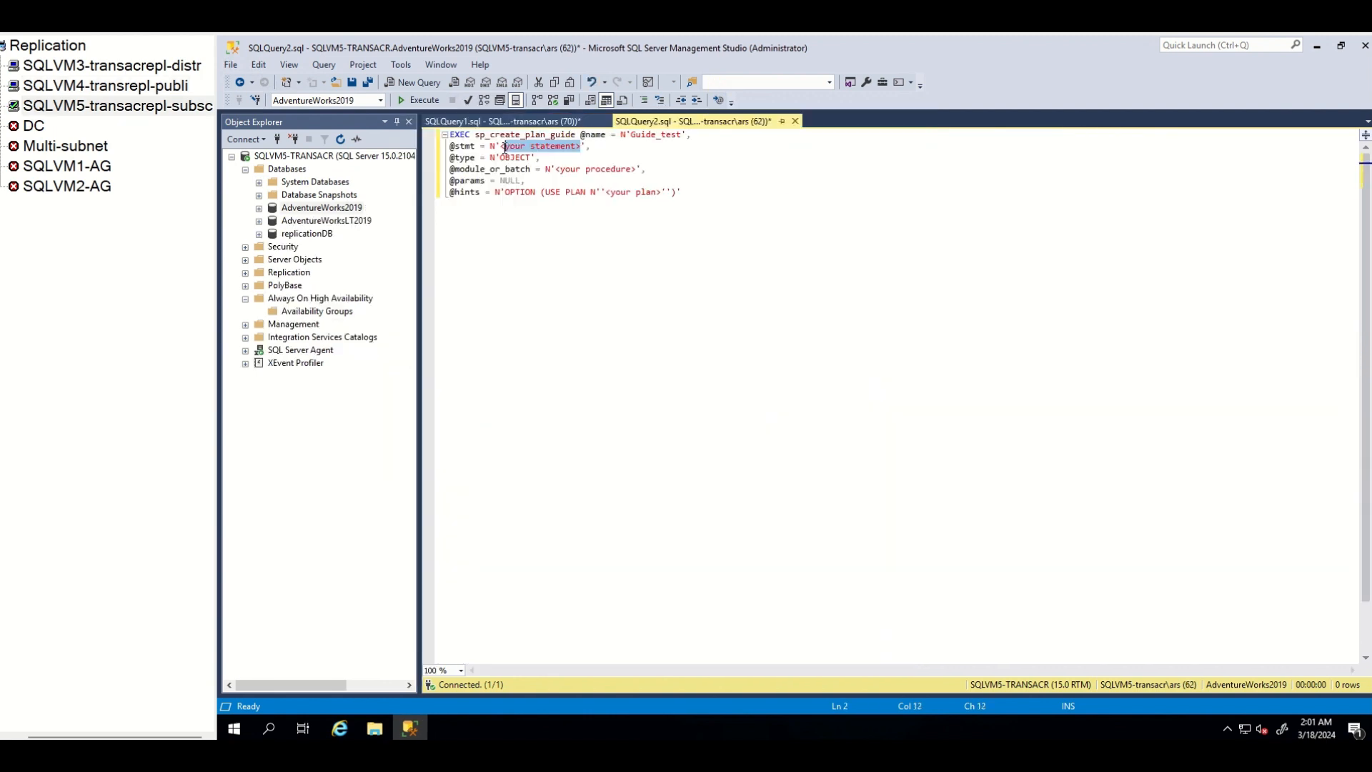
key("Delete")
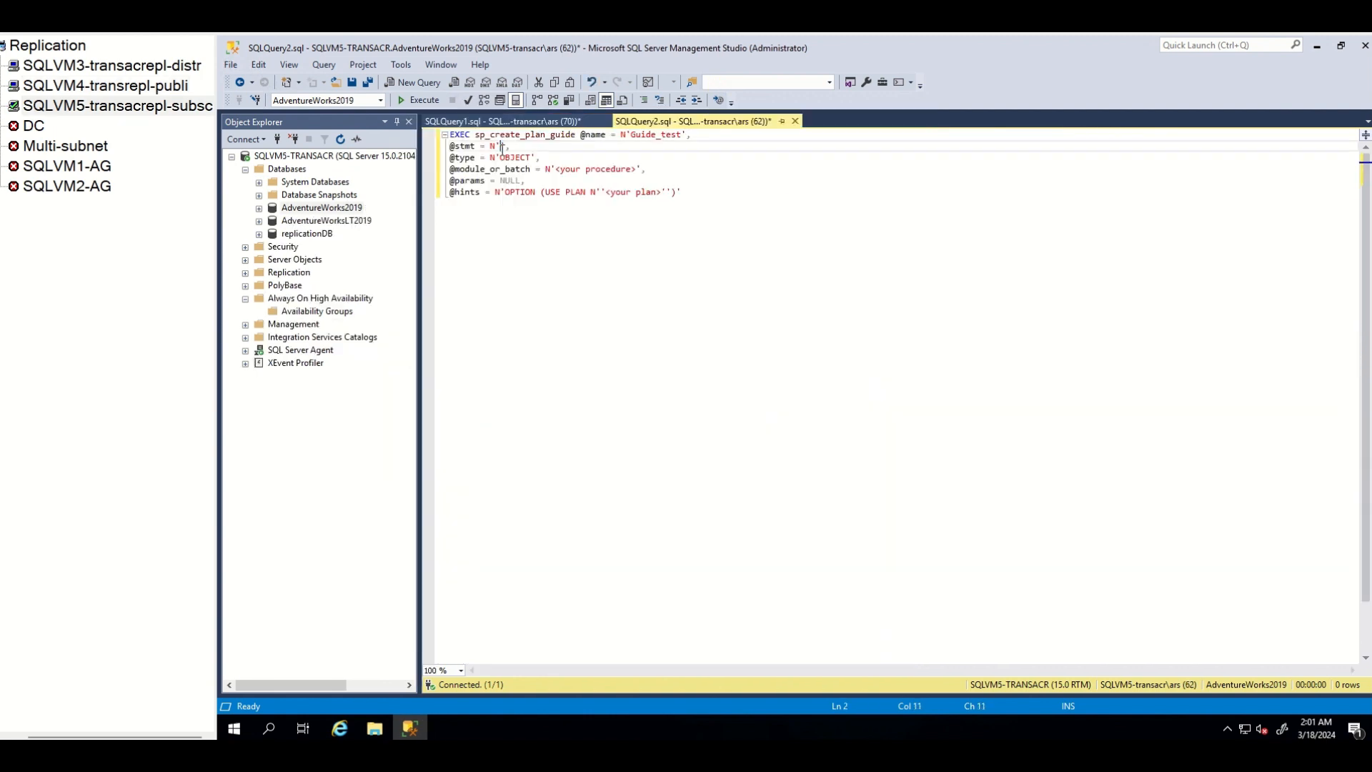
left_click(161, 89)
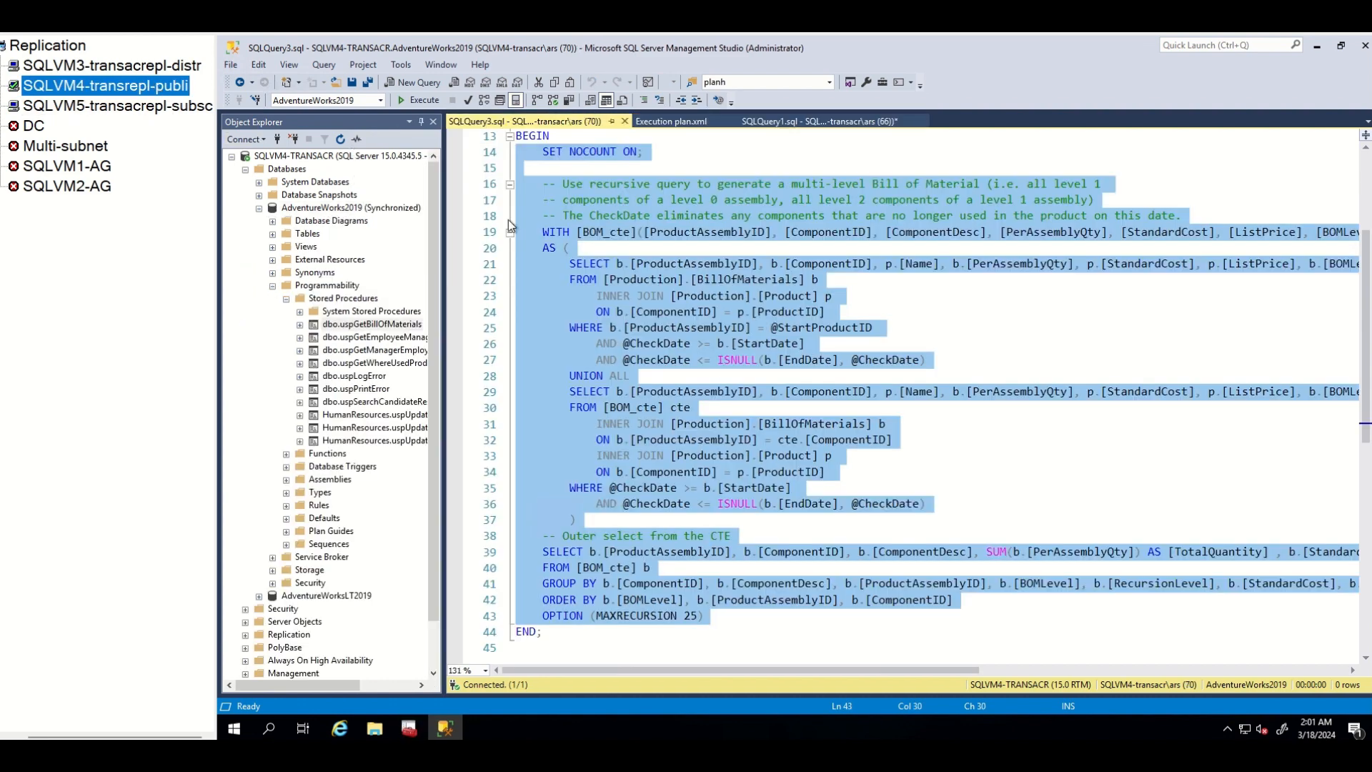
right_click(537, 212)
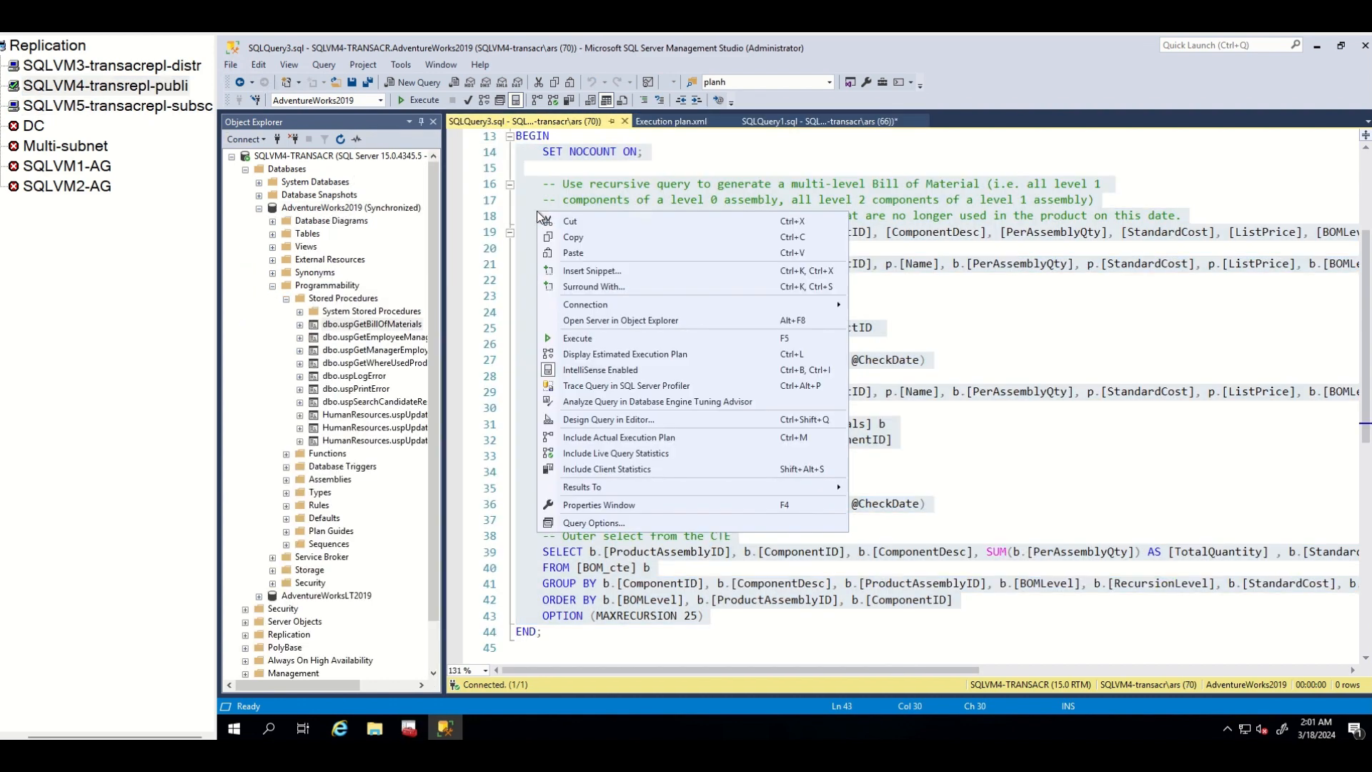
left_click(577, 237)
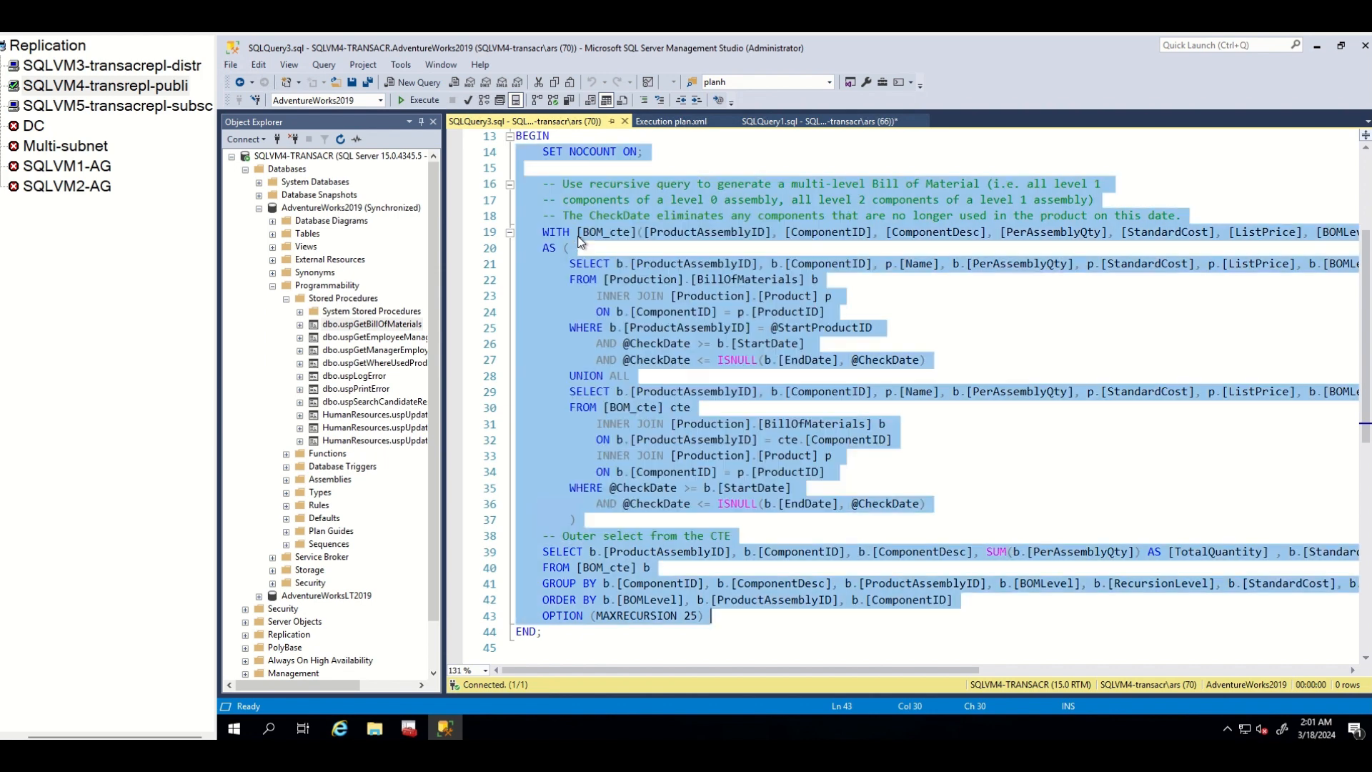
left_click(118, 105)
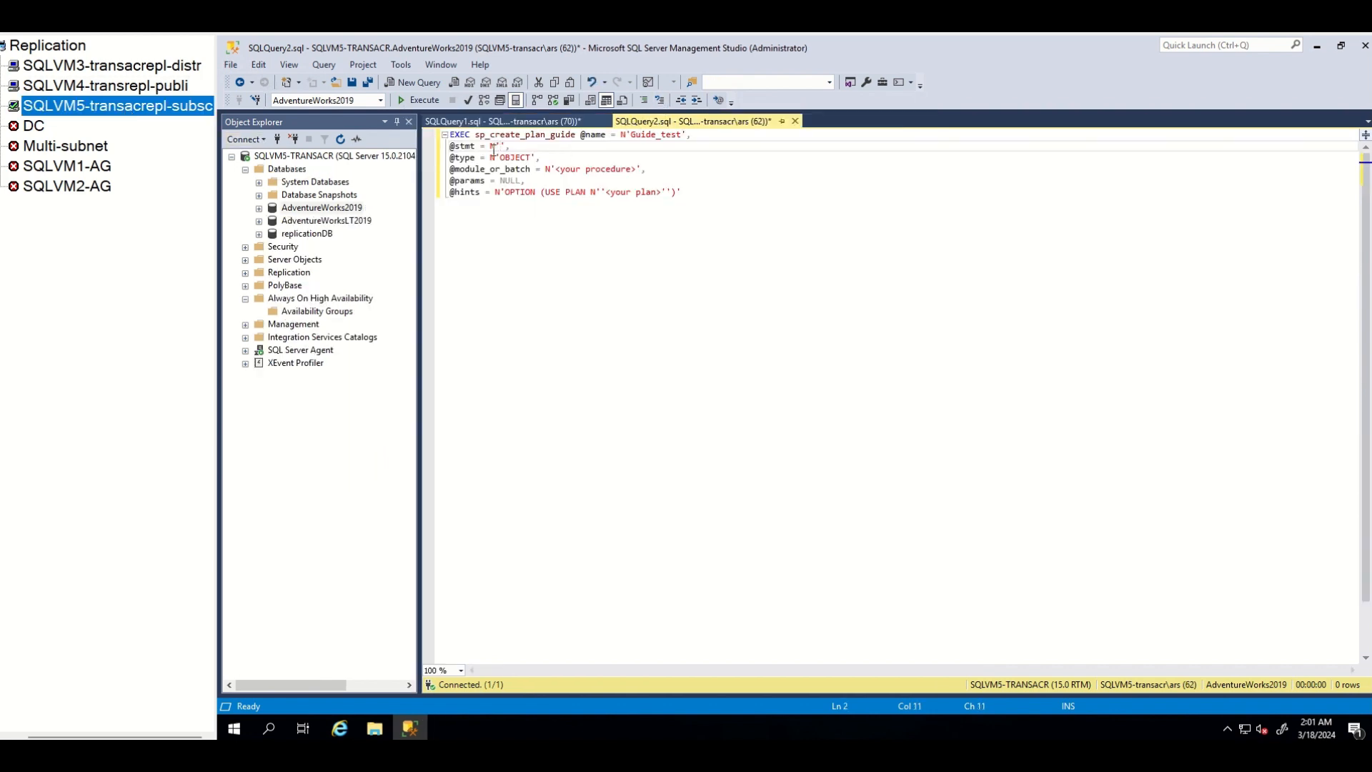
left_click(498, 144)
right_click(499, 145)
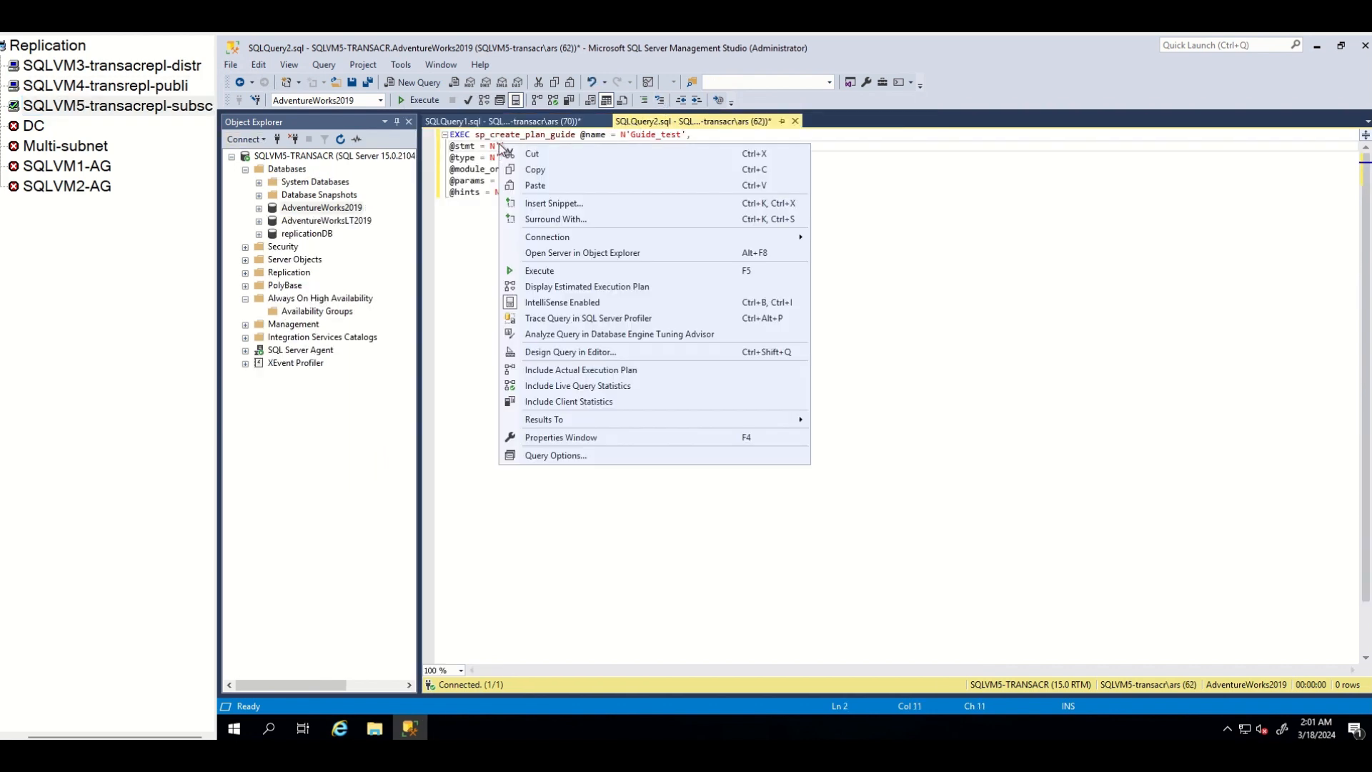
left_click(538, 188)
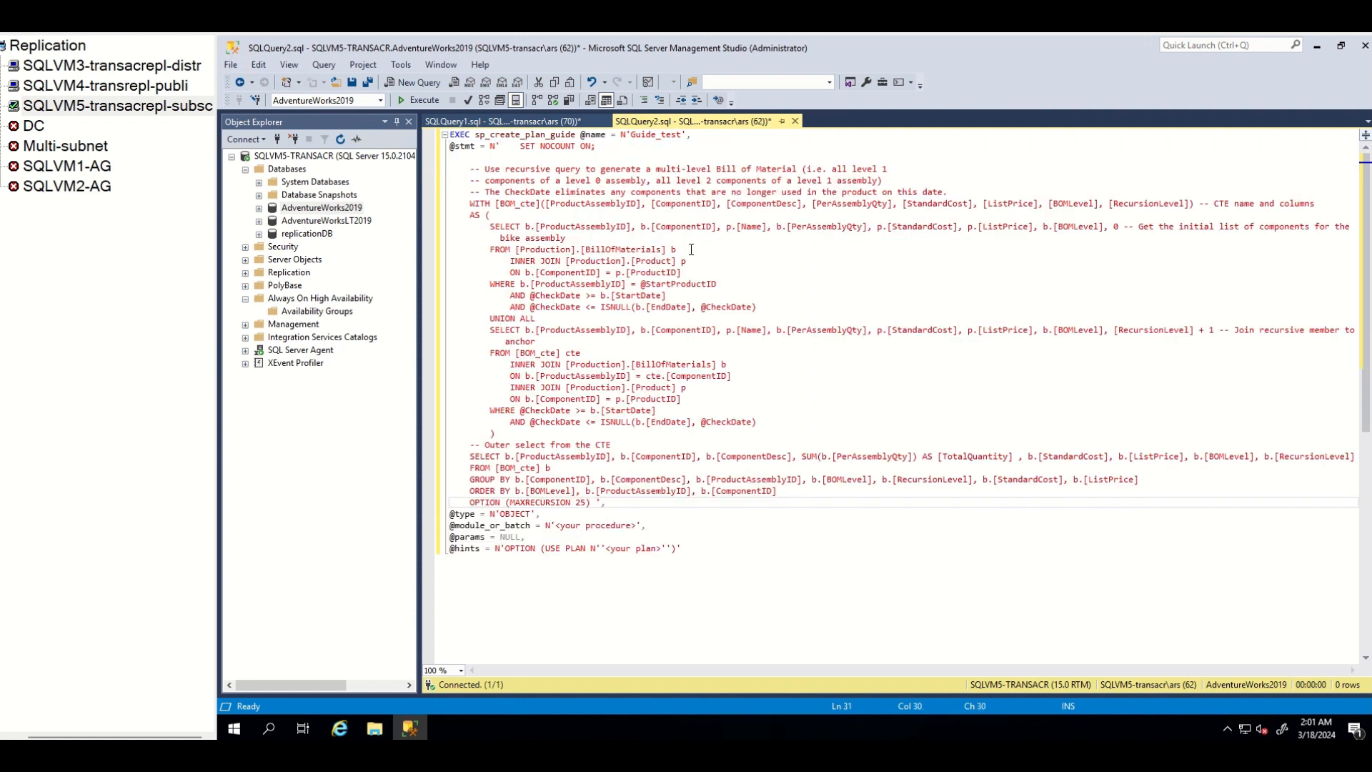
left_click(557, 525)
left_click(534, 120)
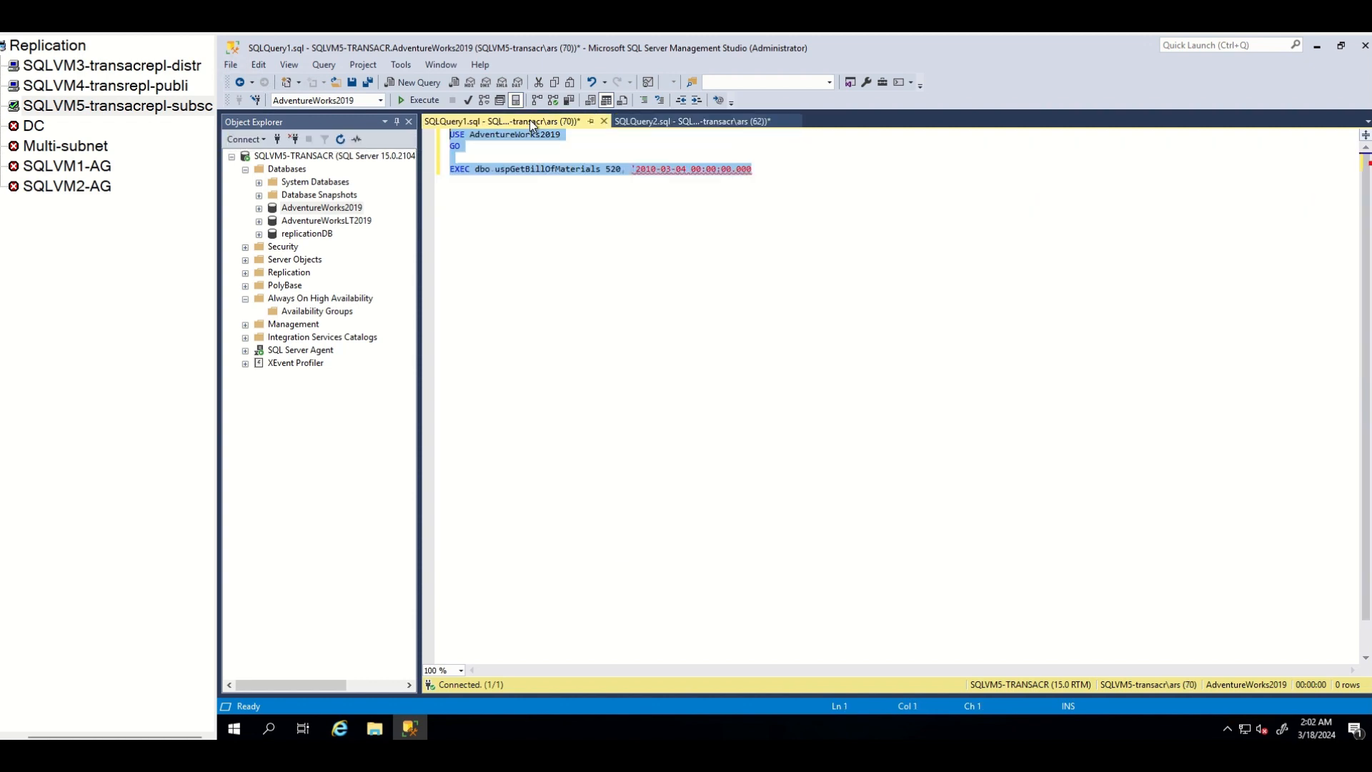
key("Right")
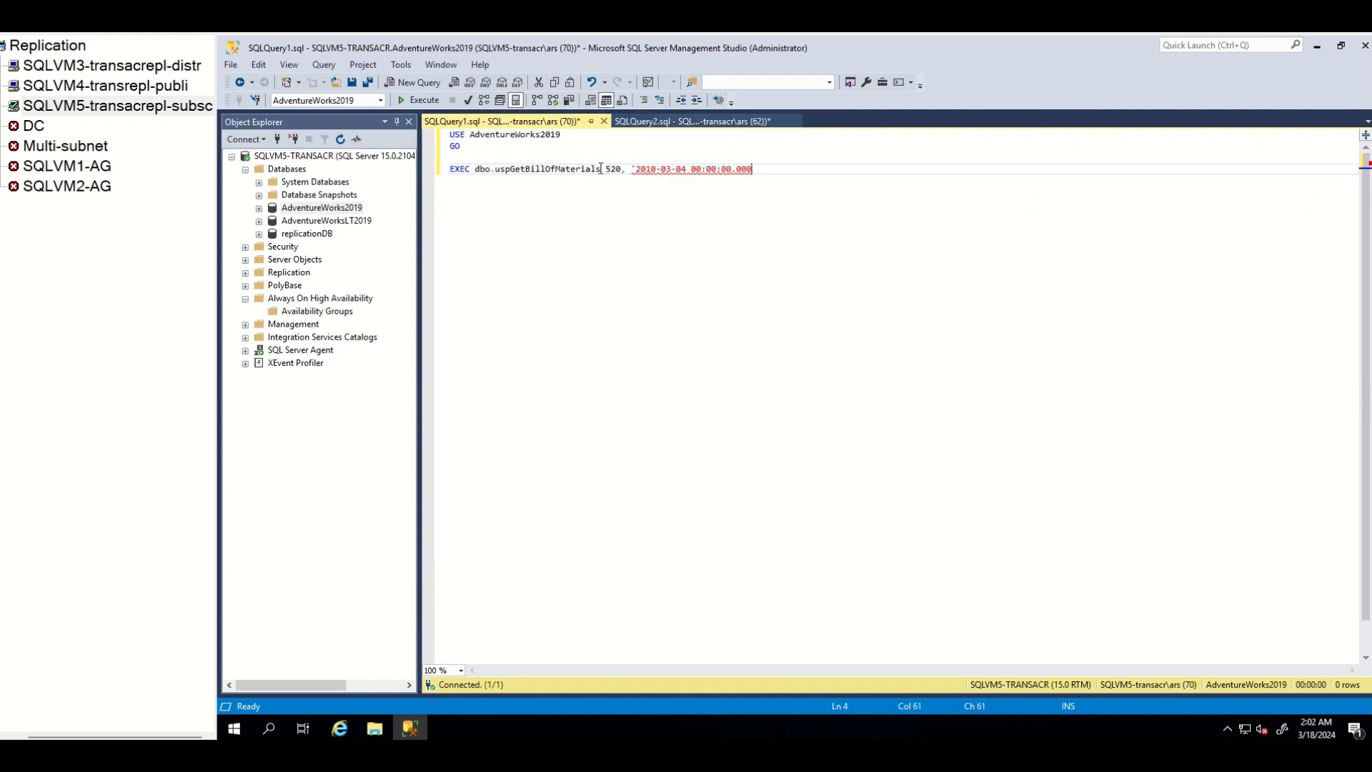
left_click_drag(601, 169, 474, 168)
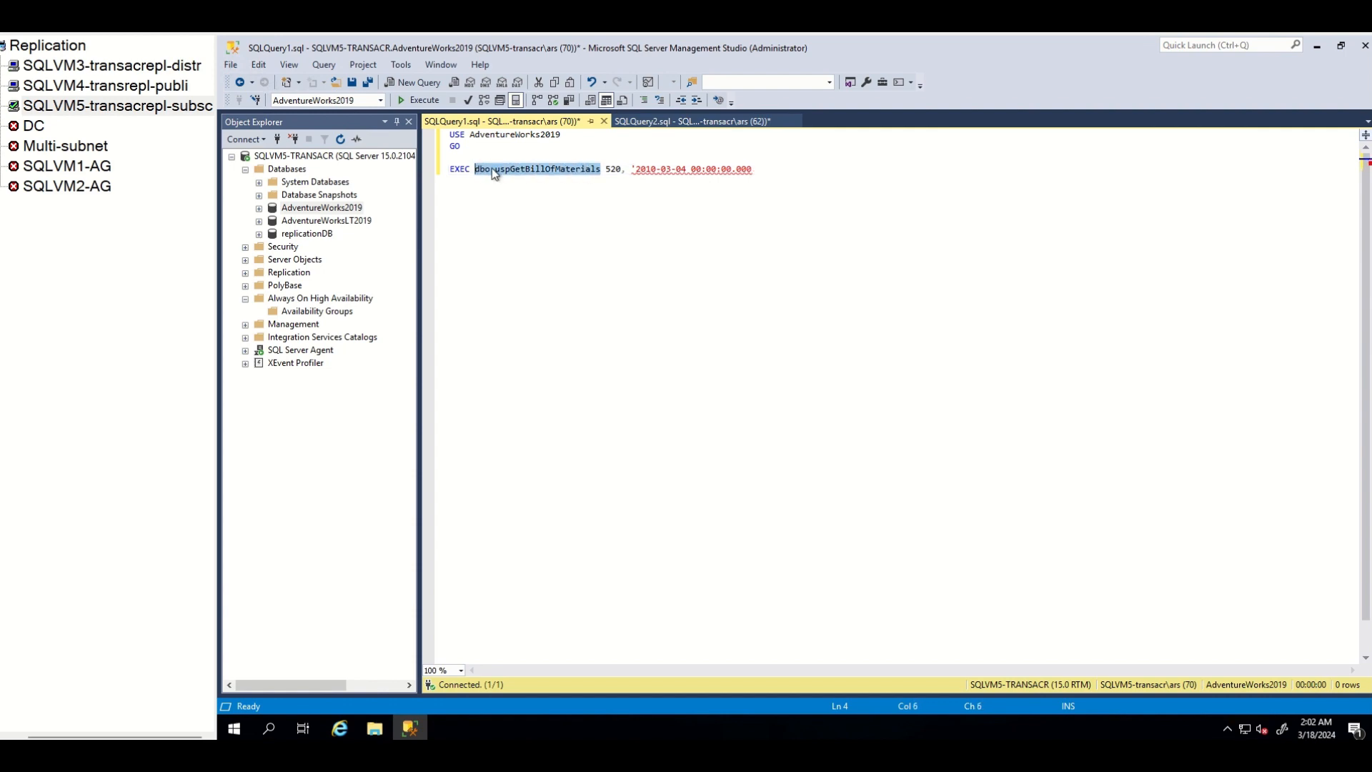
right_click(492, 173)
left_click(526, 191)
left_click(692, 121)
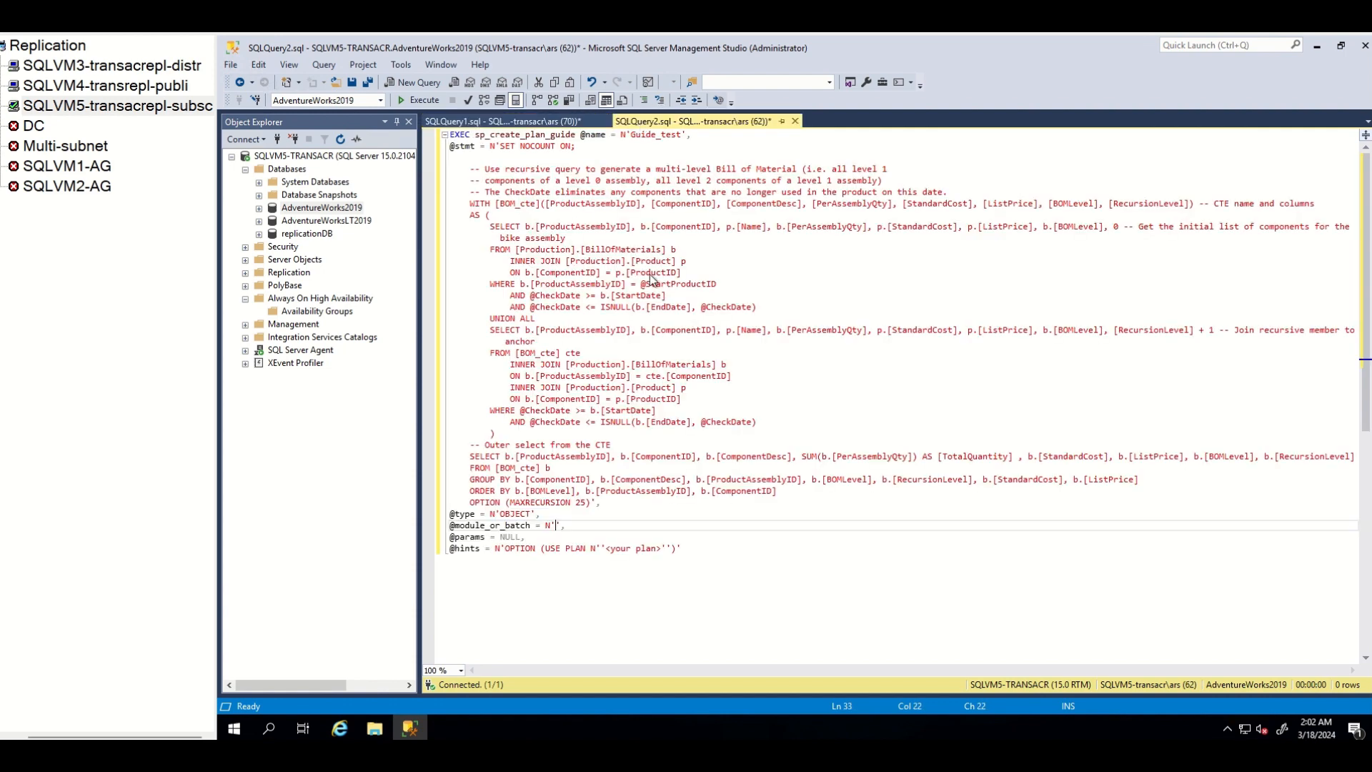
right_click(554, 527)
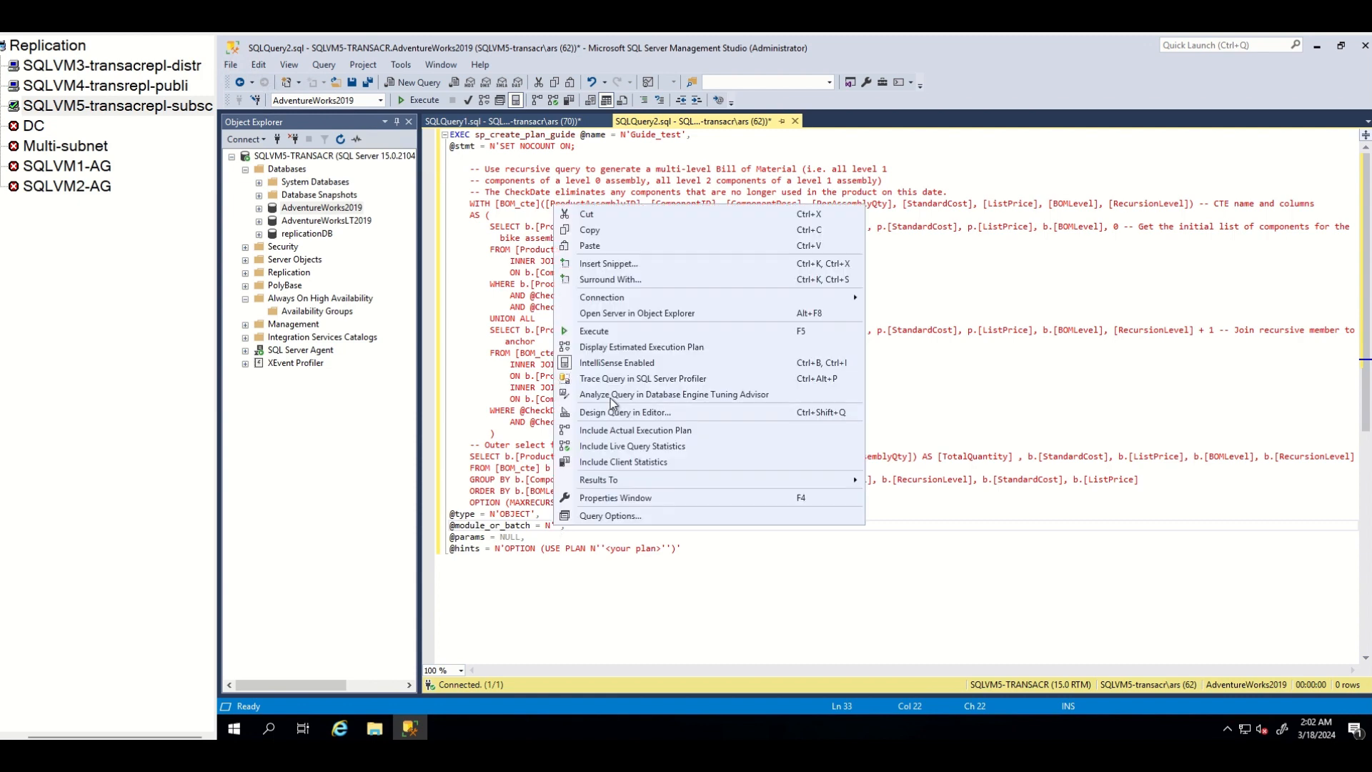
left_click(628, 248)
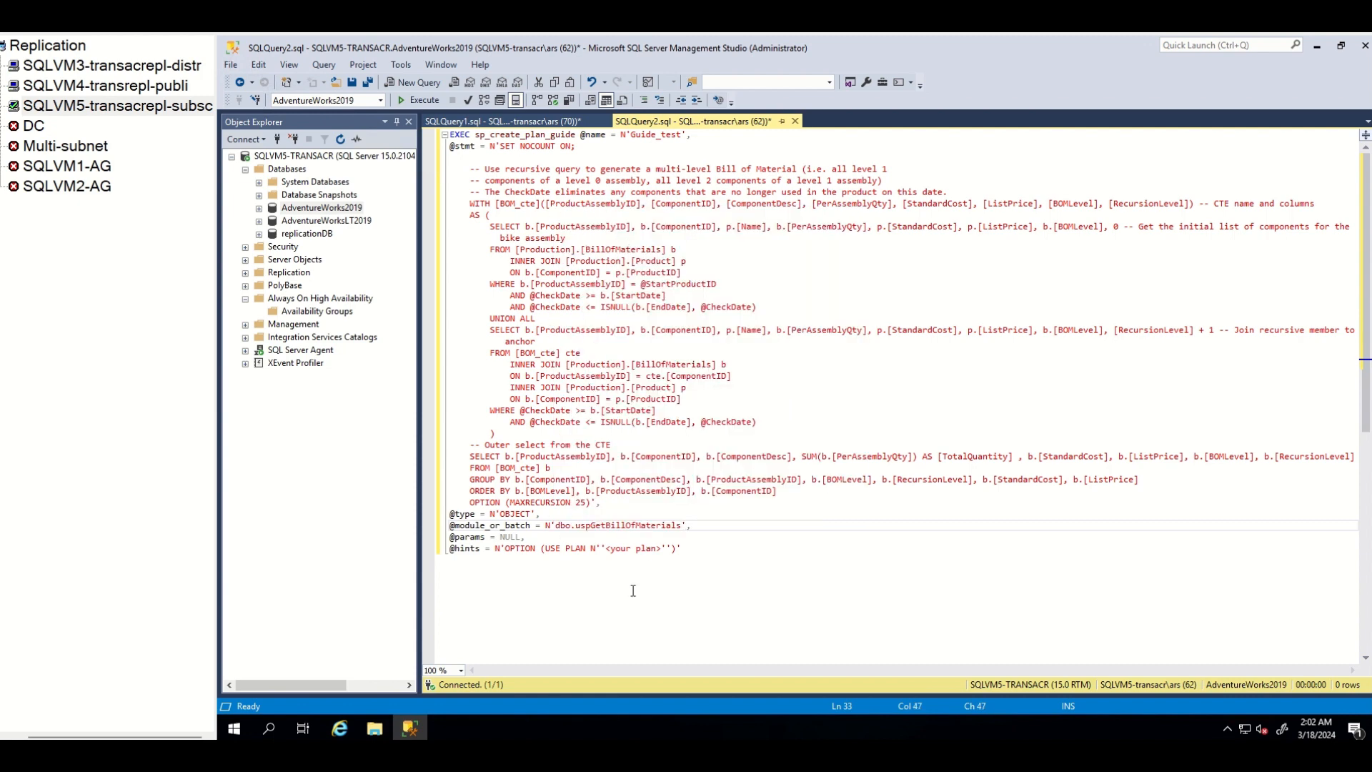
scroll(667, 388, "down", 4)
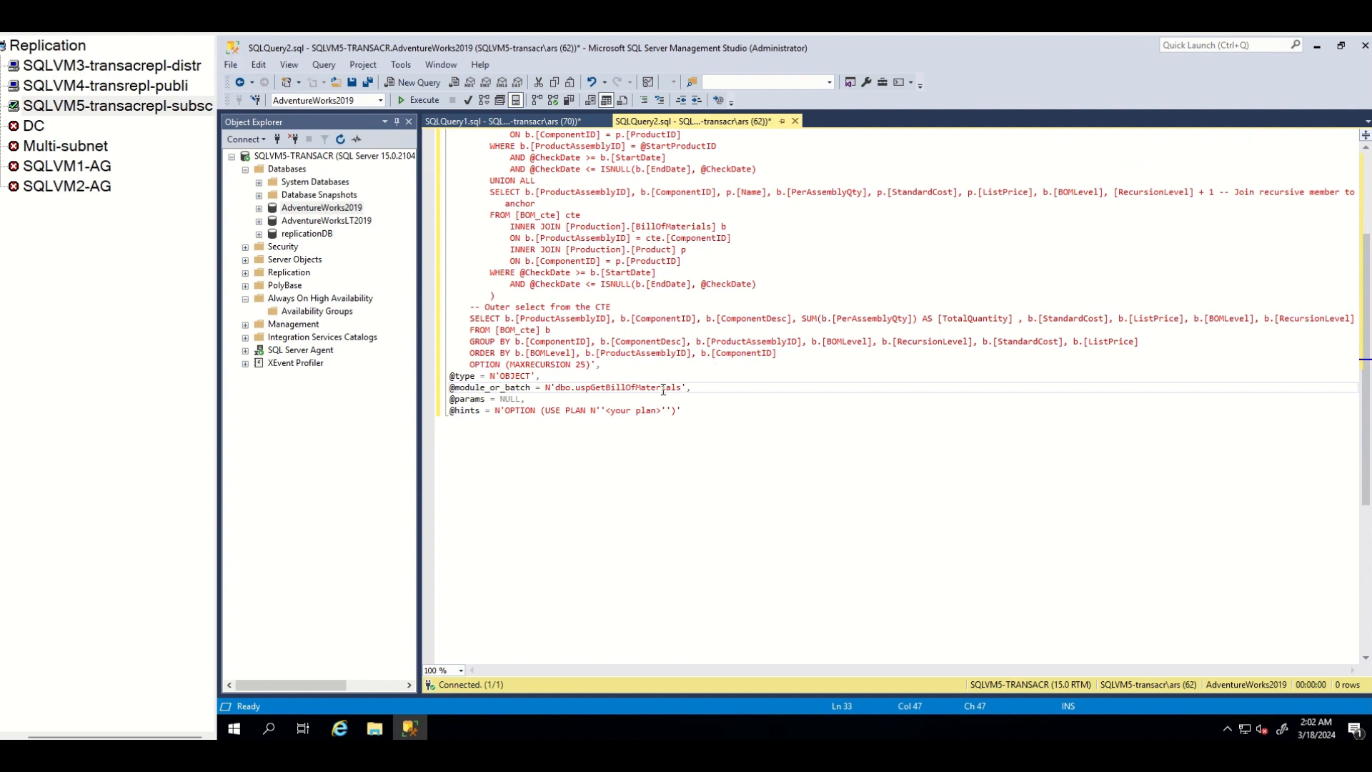
left_click_drag(662, 411, 608, 412)
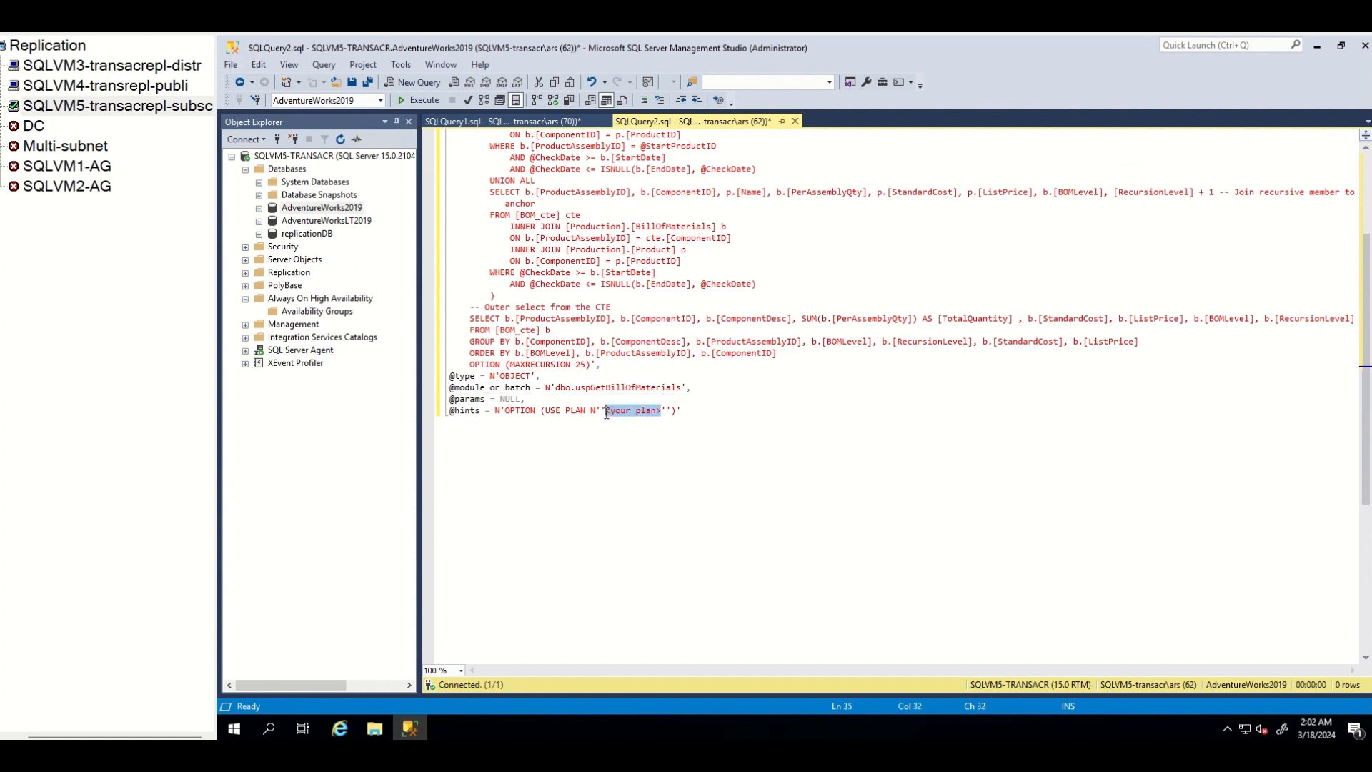
key("Delete")
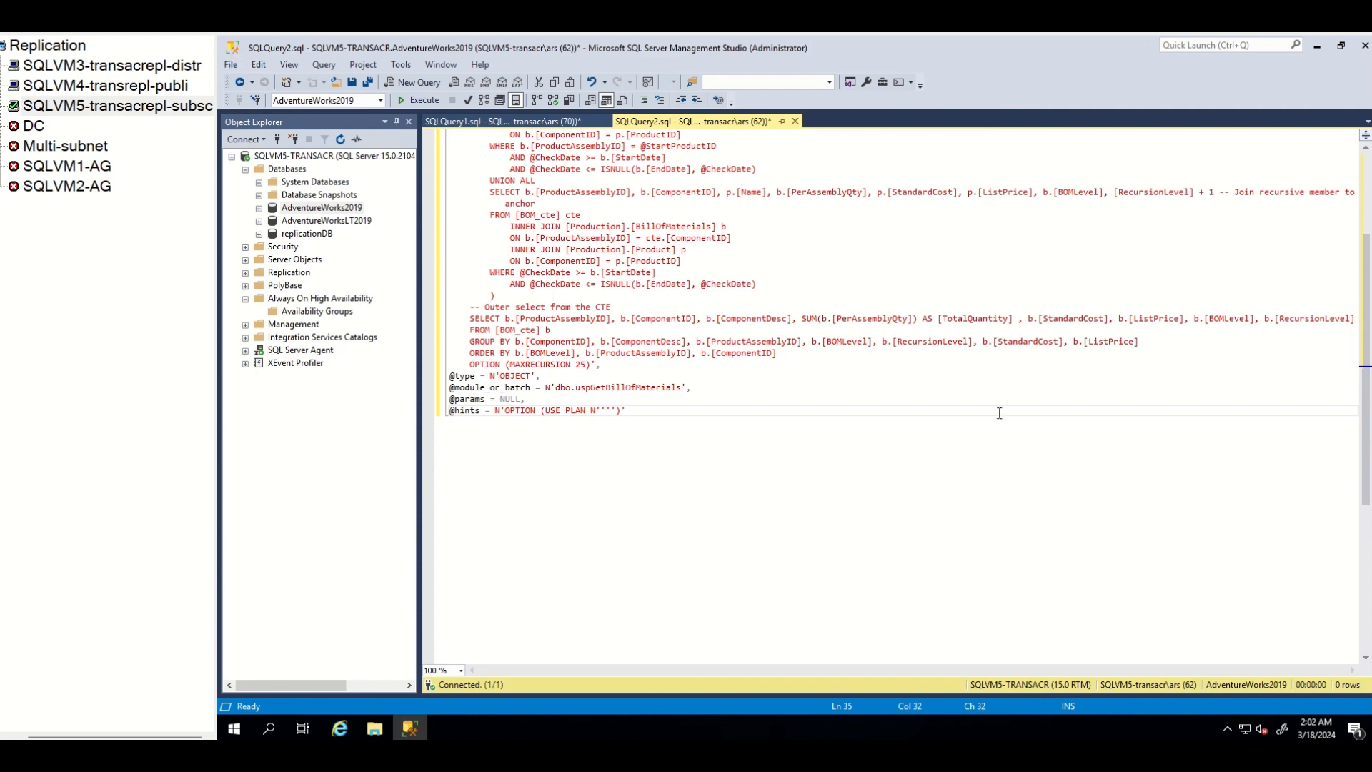
Select all of SQLVM4's Execution plan.xml down to line 723 and copy it
left_click(74, 85)
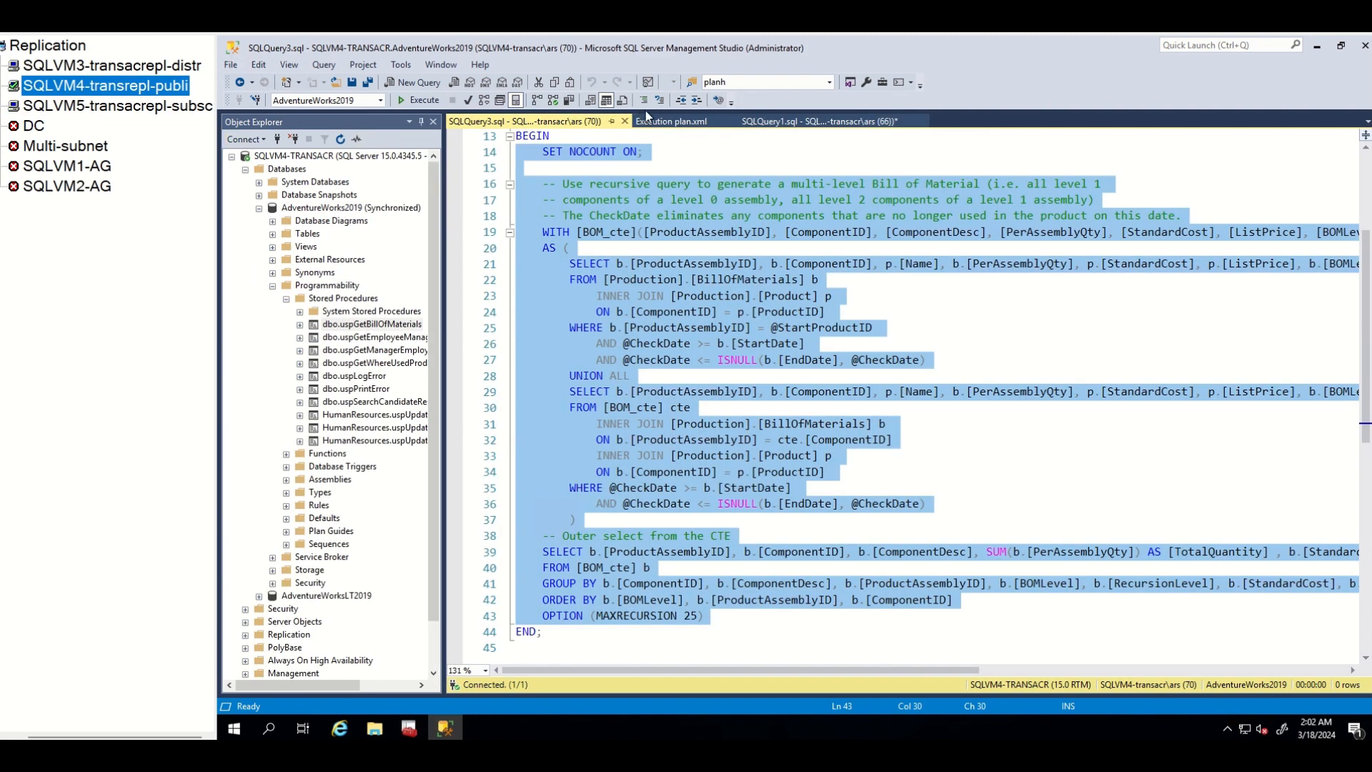
left_click(675, 120)
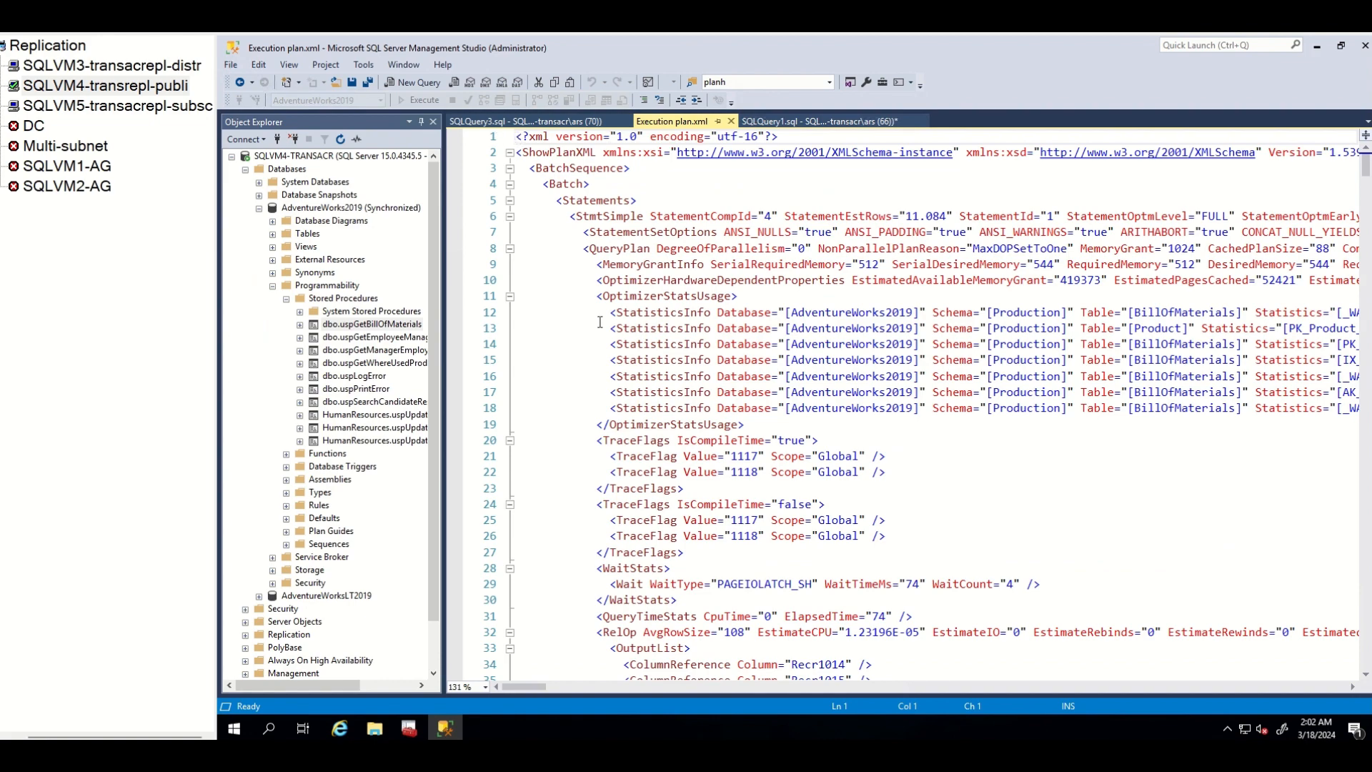
left_click_drag(518, 137, 598, 678)
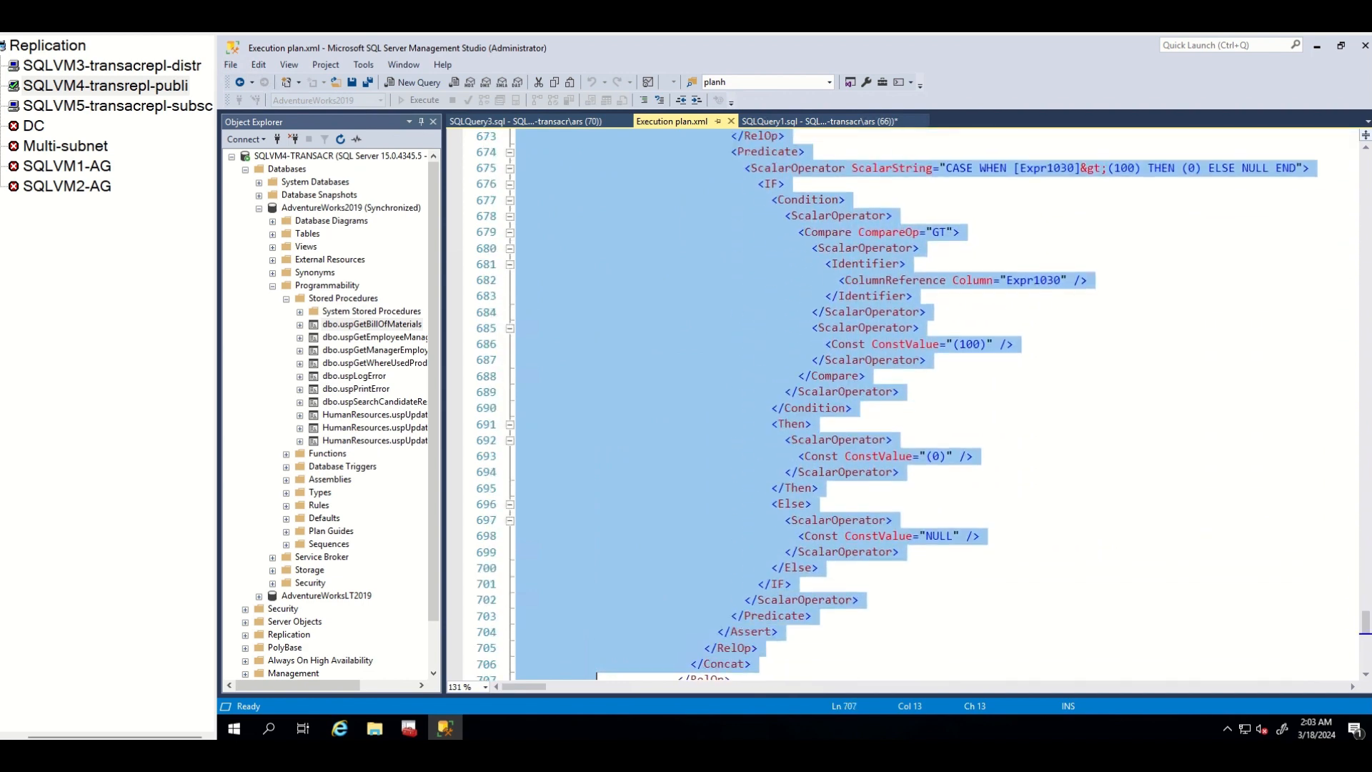
left_click_drag(598, 678, 614, 476)
scroll(597, 599, "down", 3)
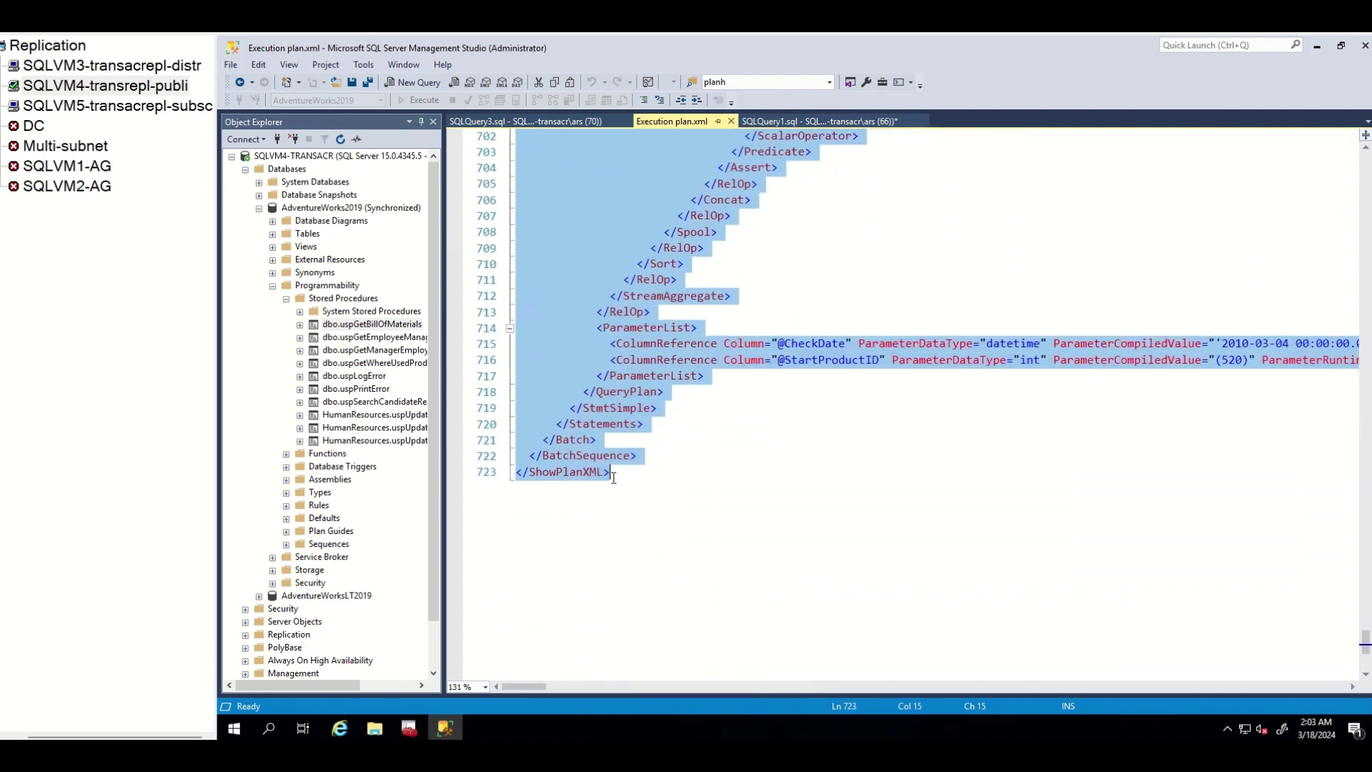
right_click(535, 335)
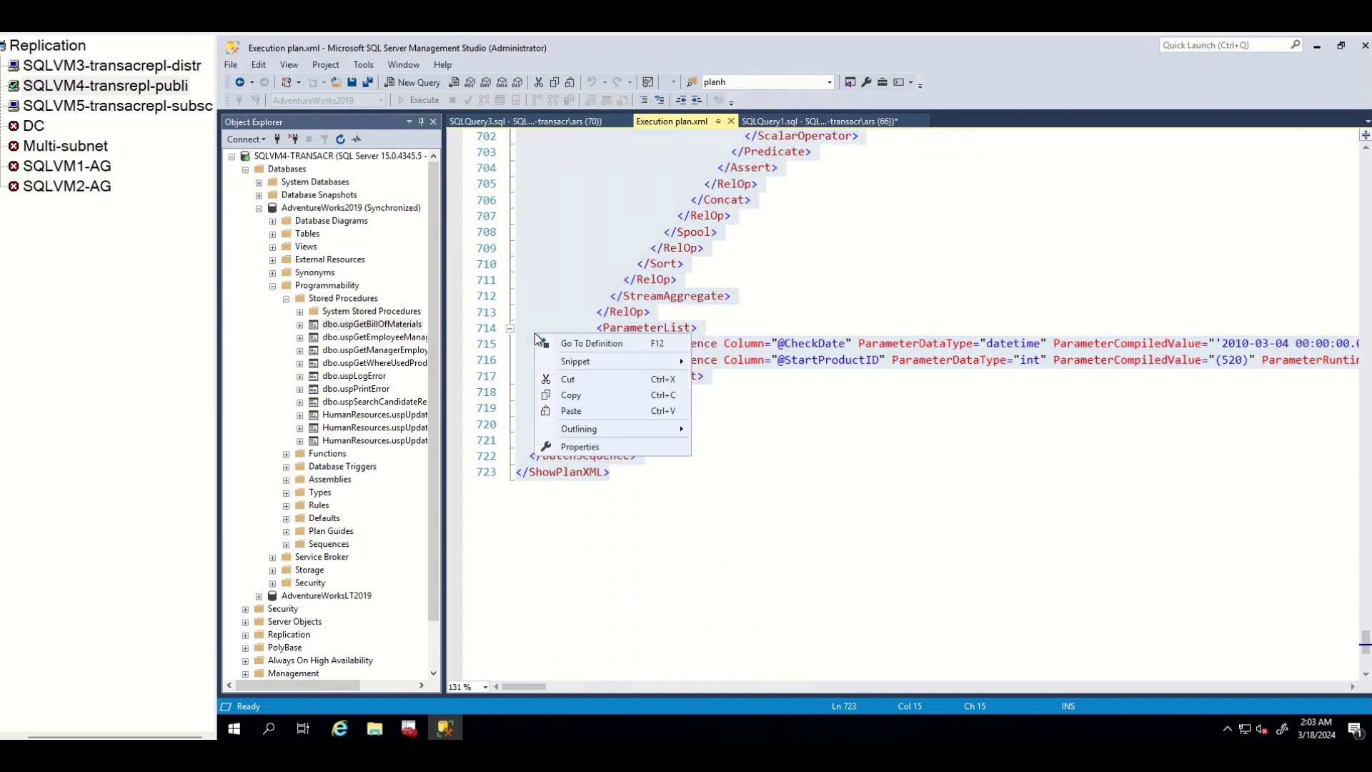
left_click(572, 396)
left_click(96, 105)
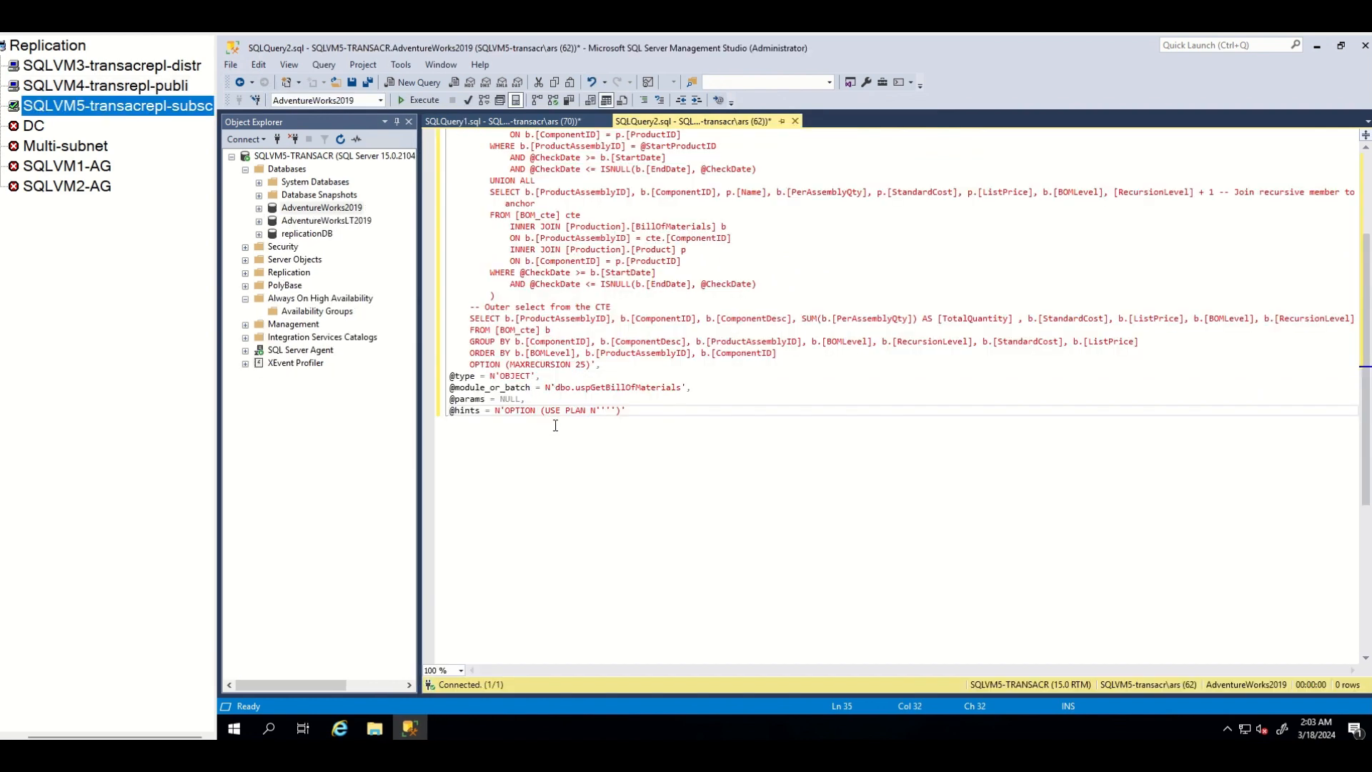
right_click(607, 408)
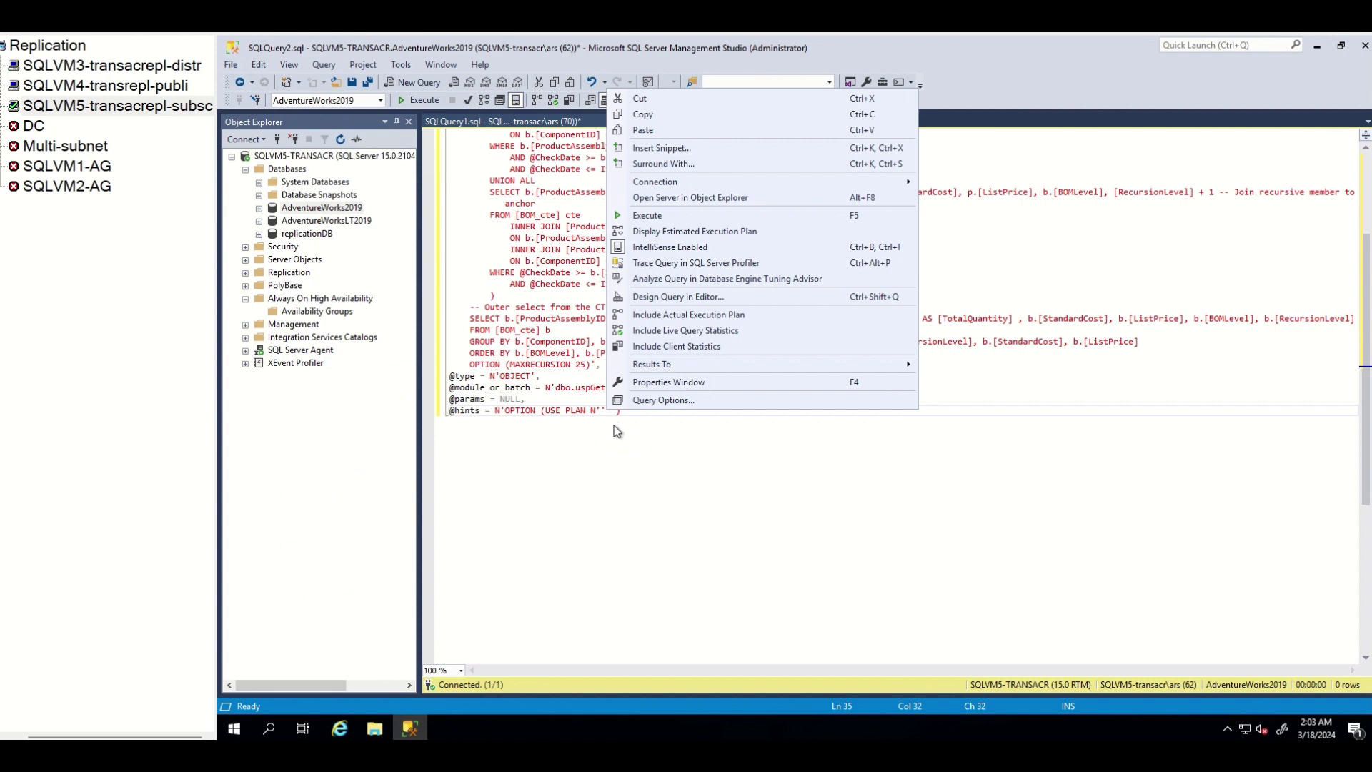
left_click(681, 126)
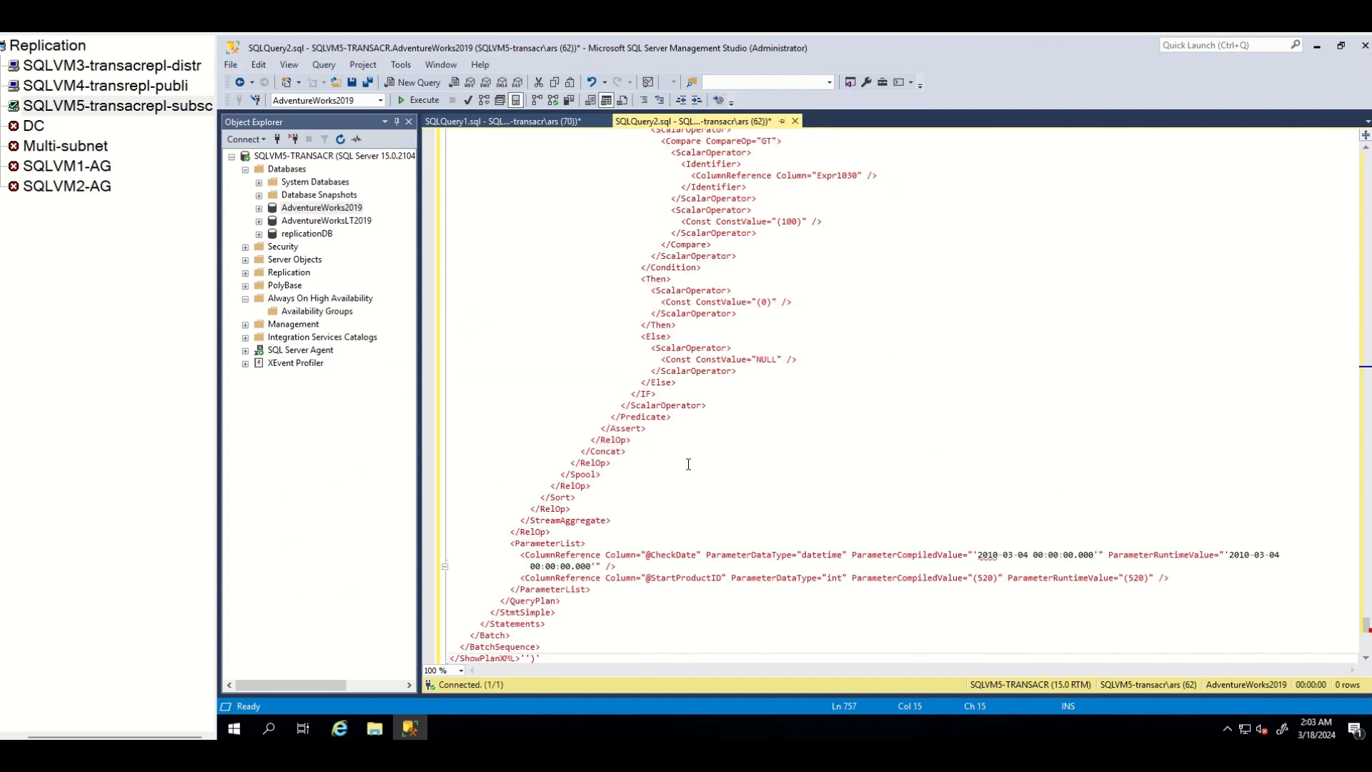
scroll(689, 463, "down", 5)
scroll(683, 464, "up", 7)
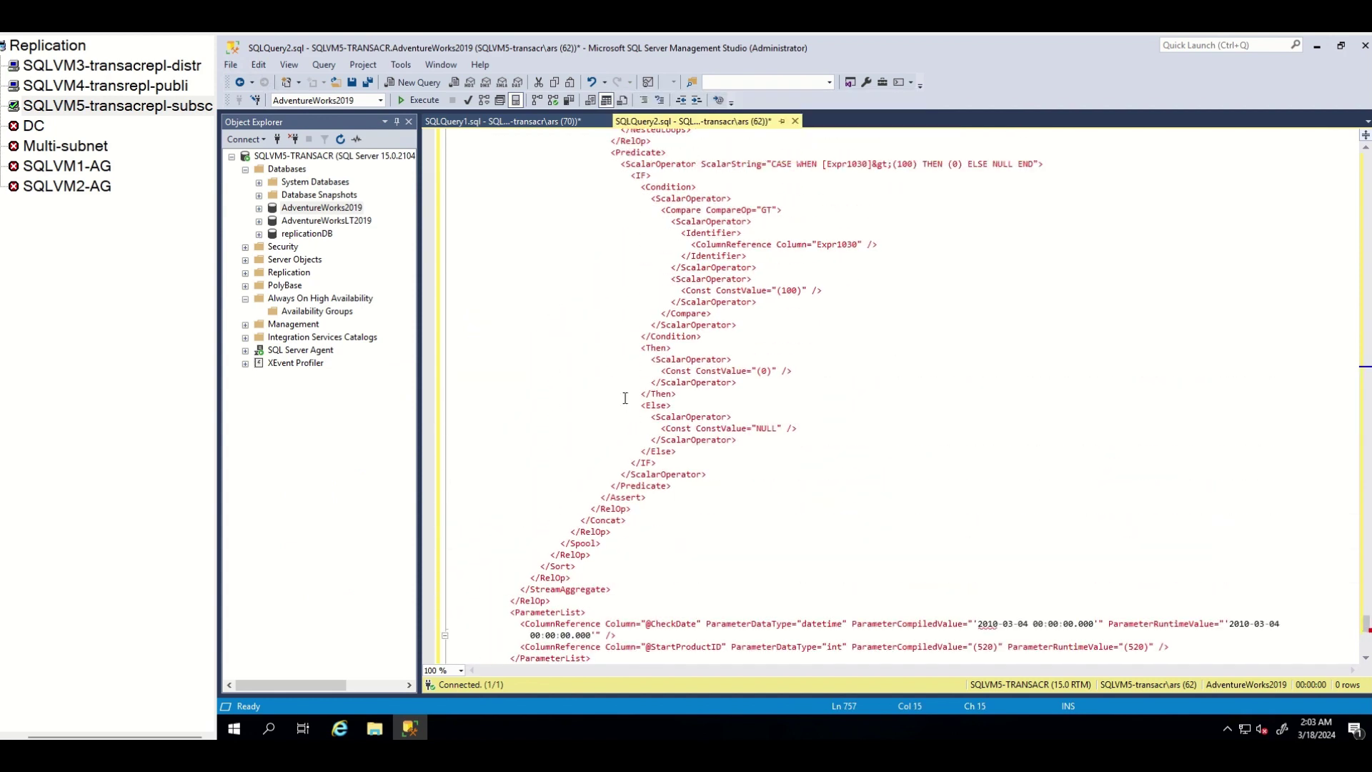
left_click(468, 100)
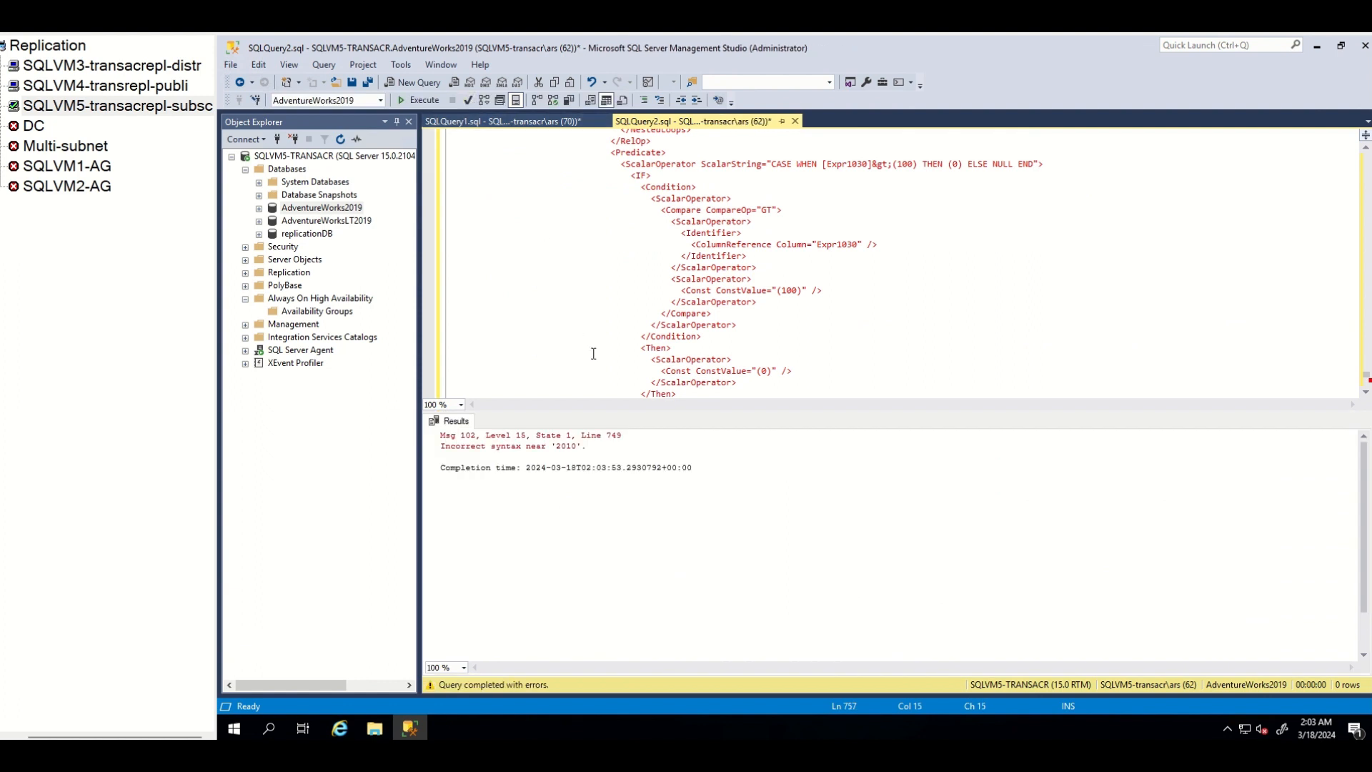
scroll(593, 354, "down", 3)
scroll(594, 354, "down", 5)
scroll(592, 354, "down", 5)
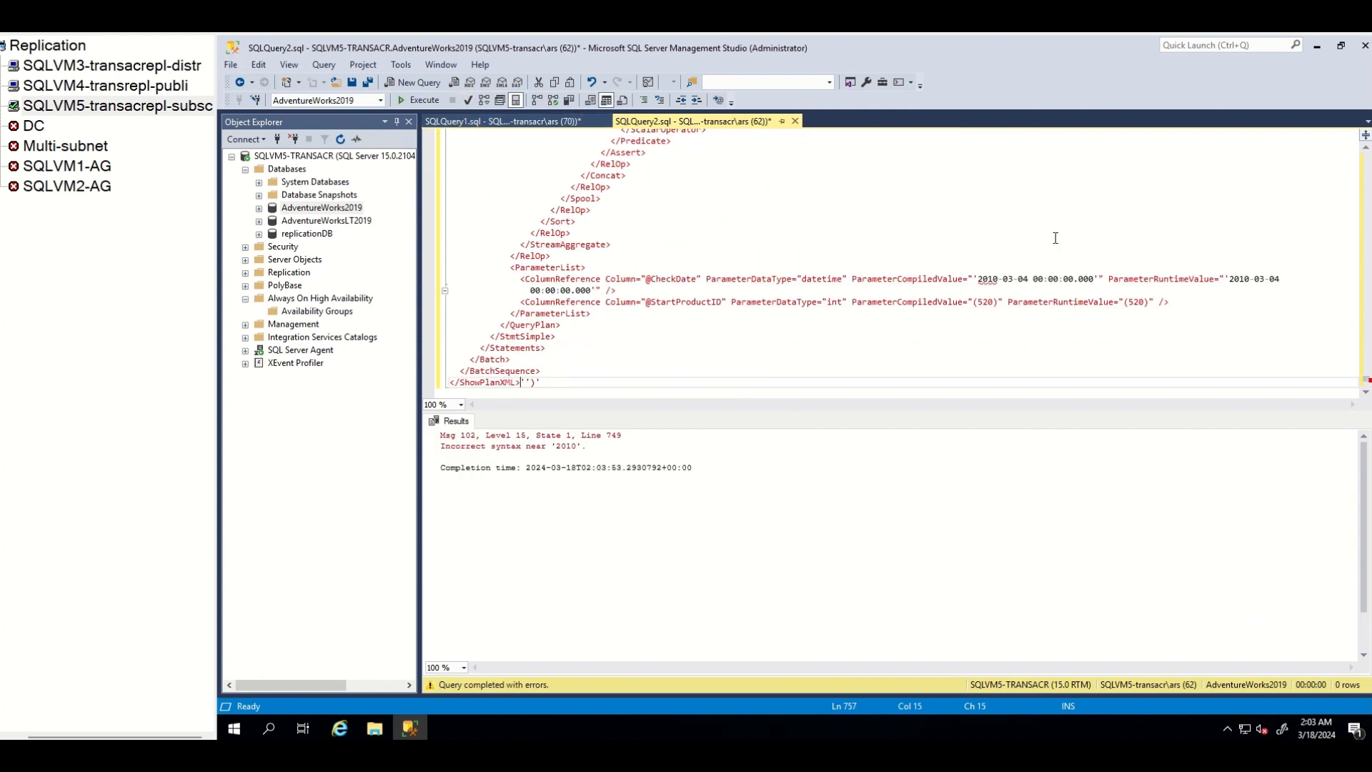
Add escaping apostrophes around both date values in the plan's ParameterList
left_click(979, 279)
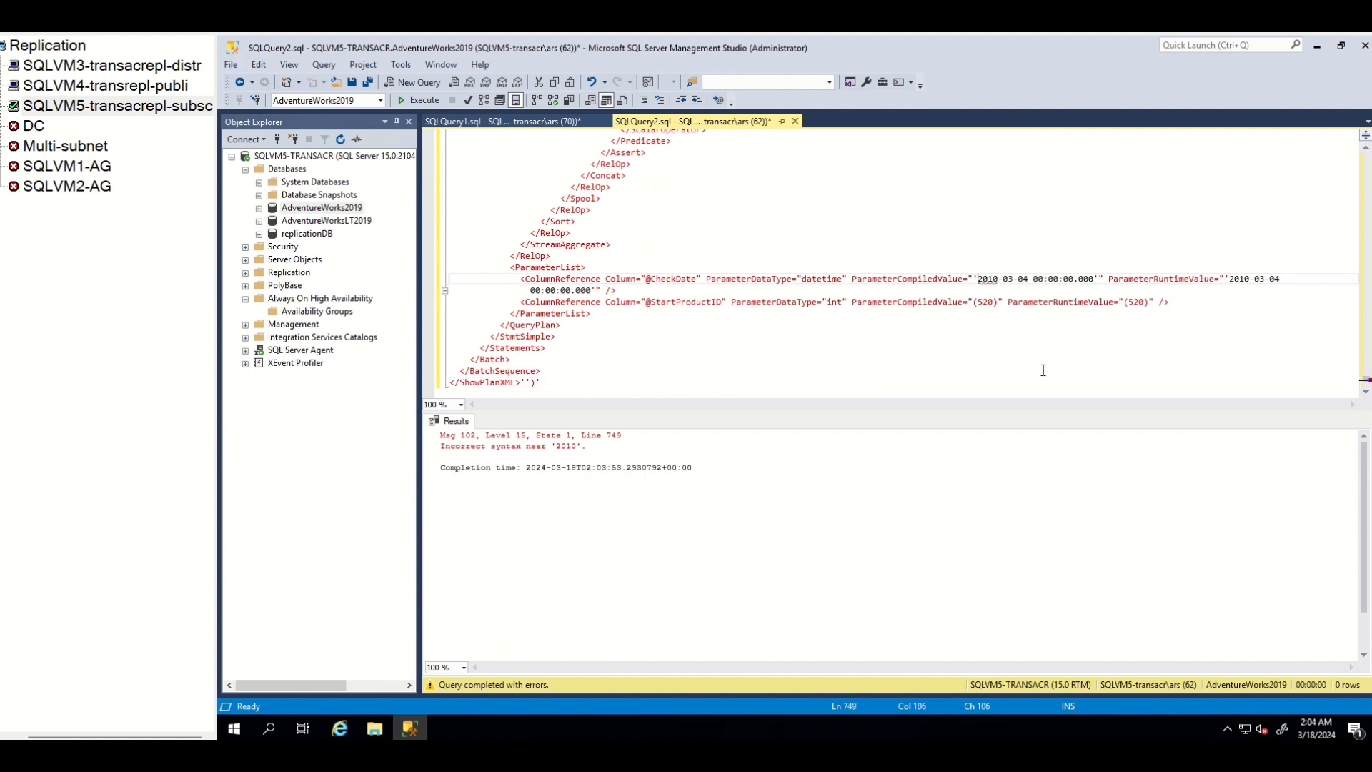
type("''")
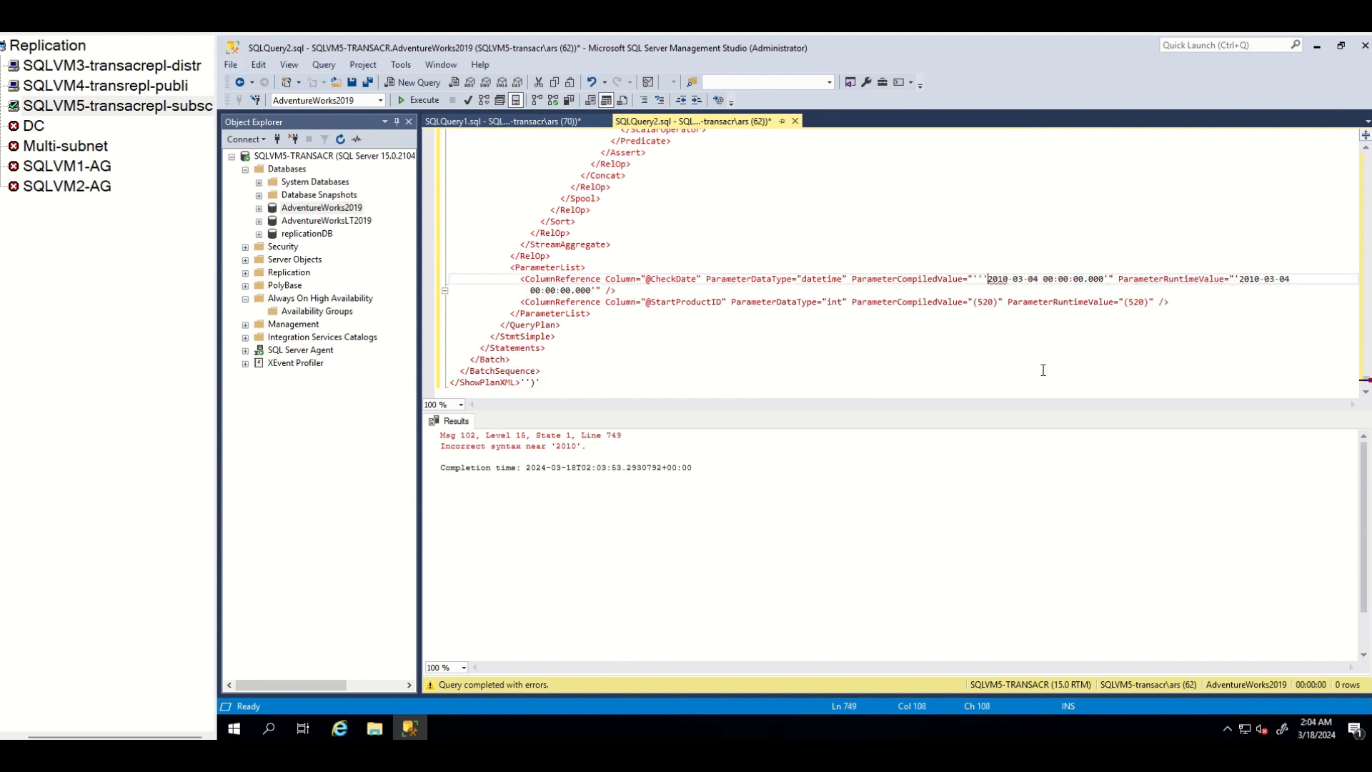
type("'")
left_click(1110, 280)
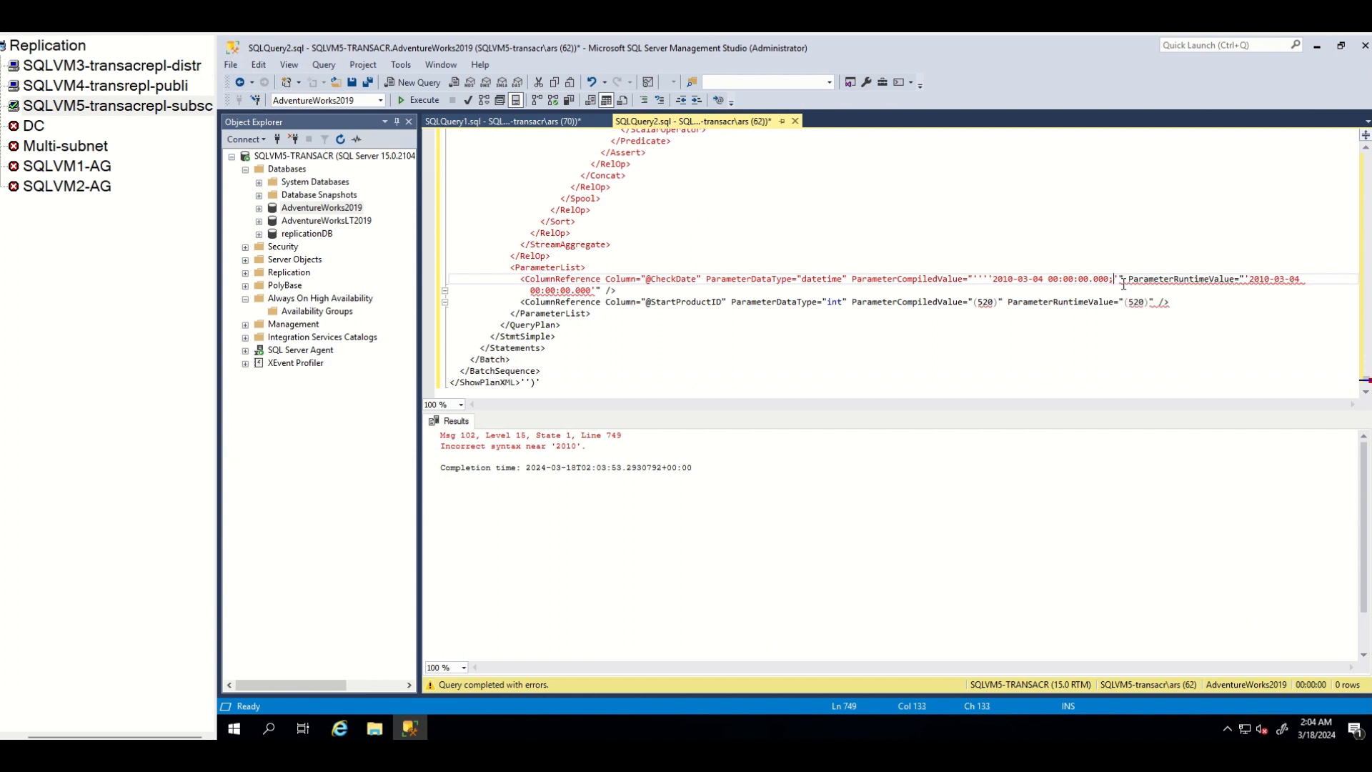
type("'''")
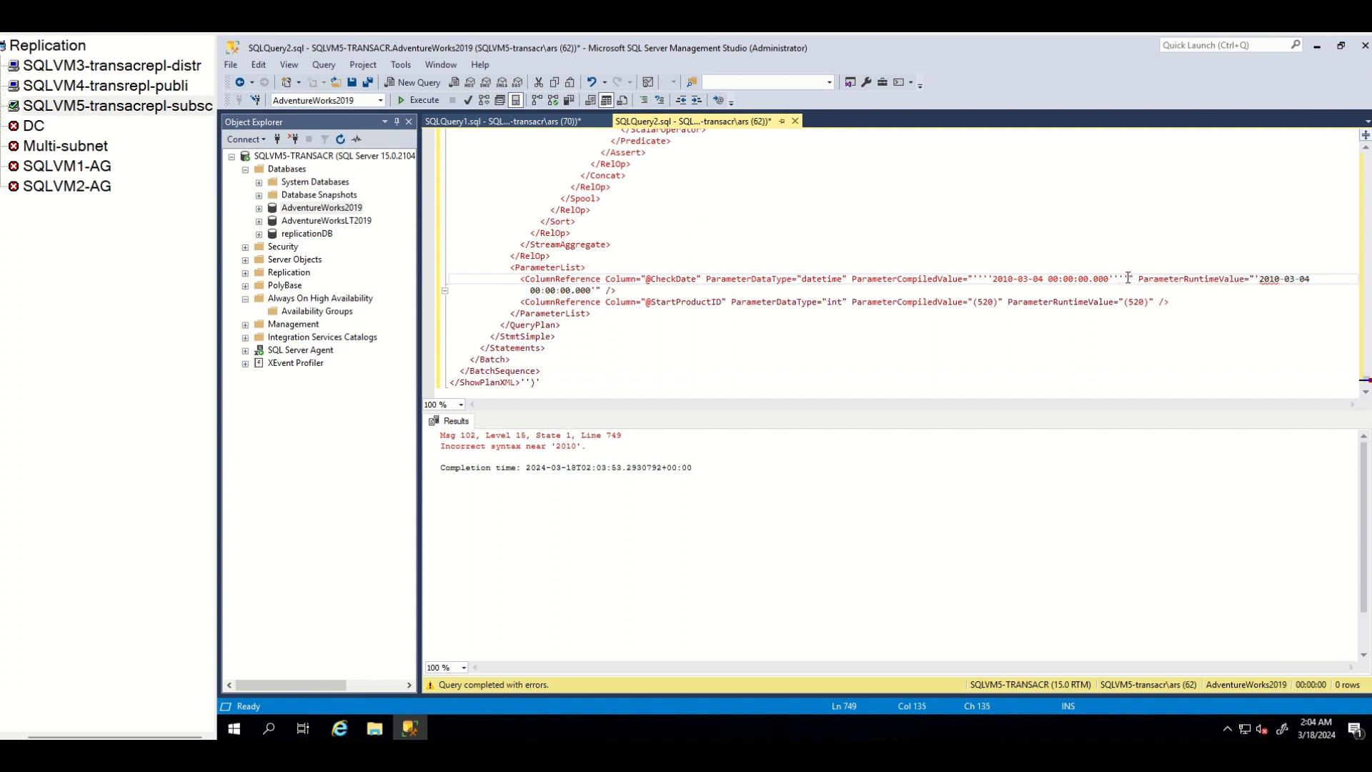
left_click_drag(1125, 278, 1110, 278)
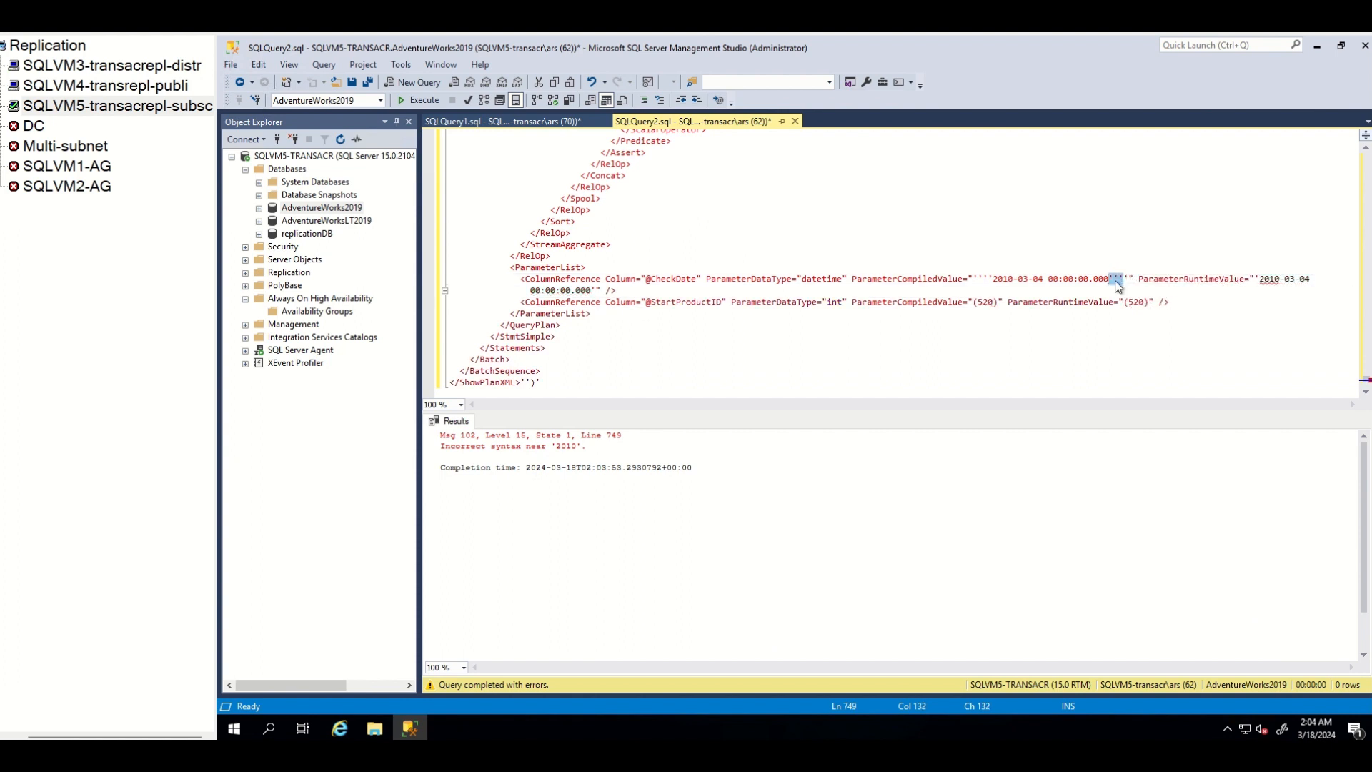
right_click(1117, 284)
key("Escape")
right_click(1261, 279)
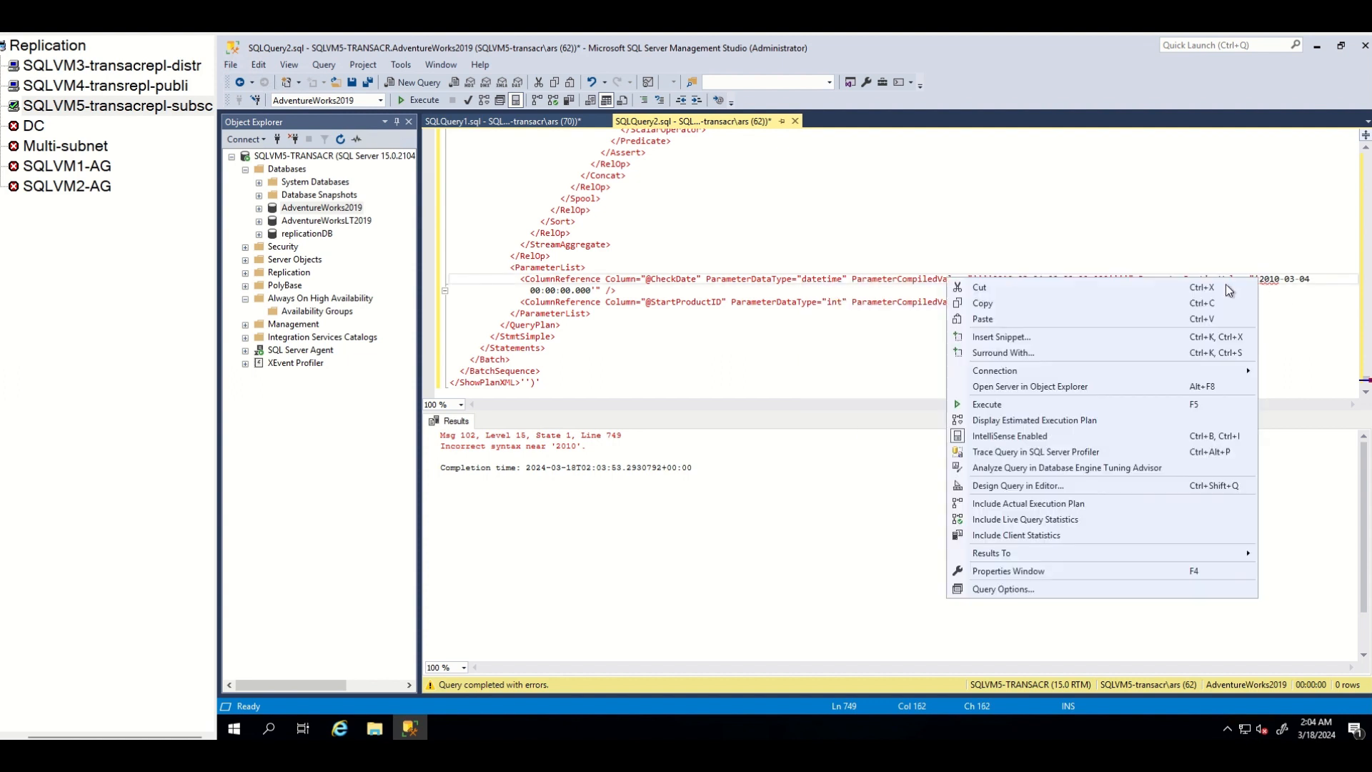
left_click(1057, 316)
right_click(596, 287)
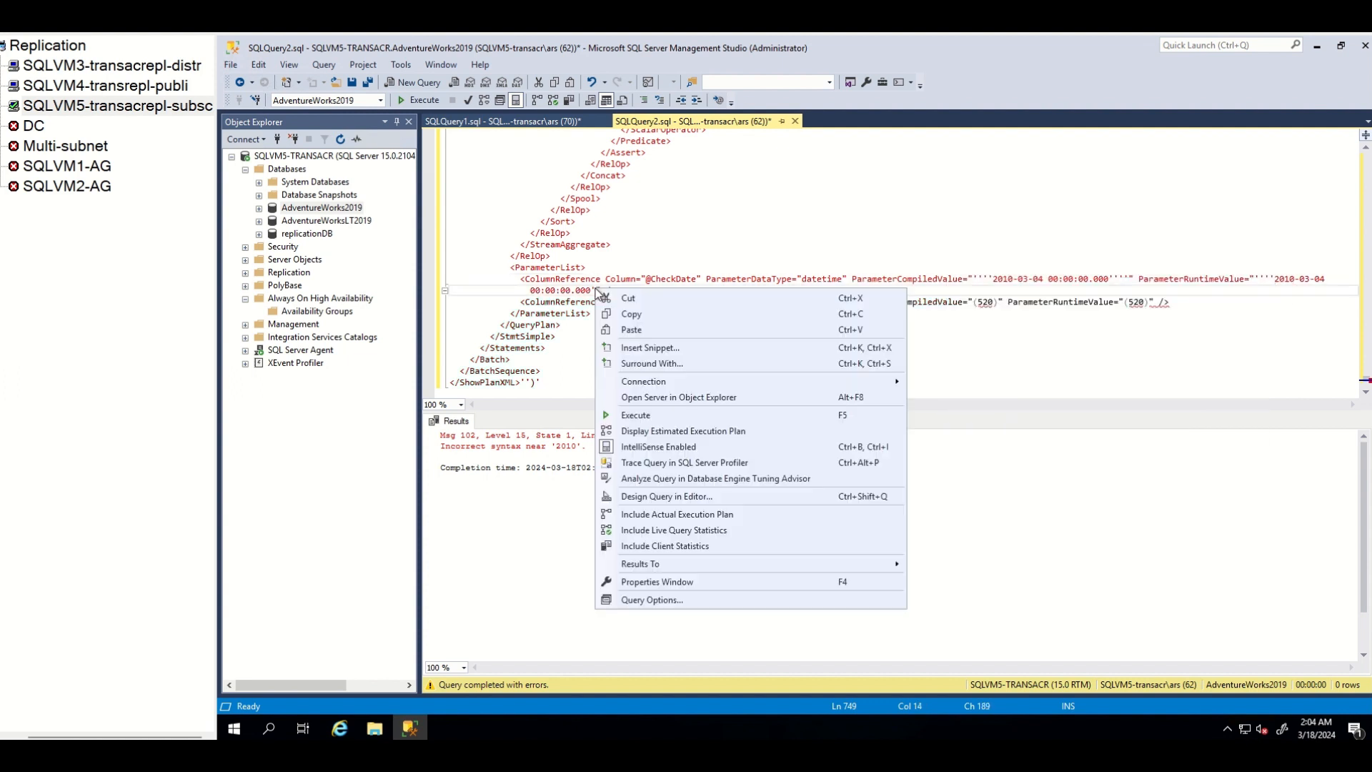
left_click(625, 328)
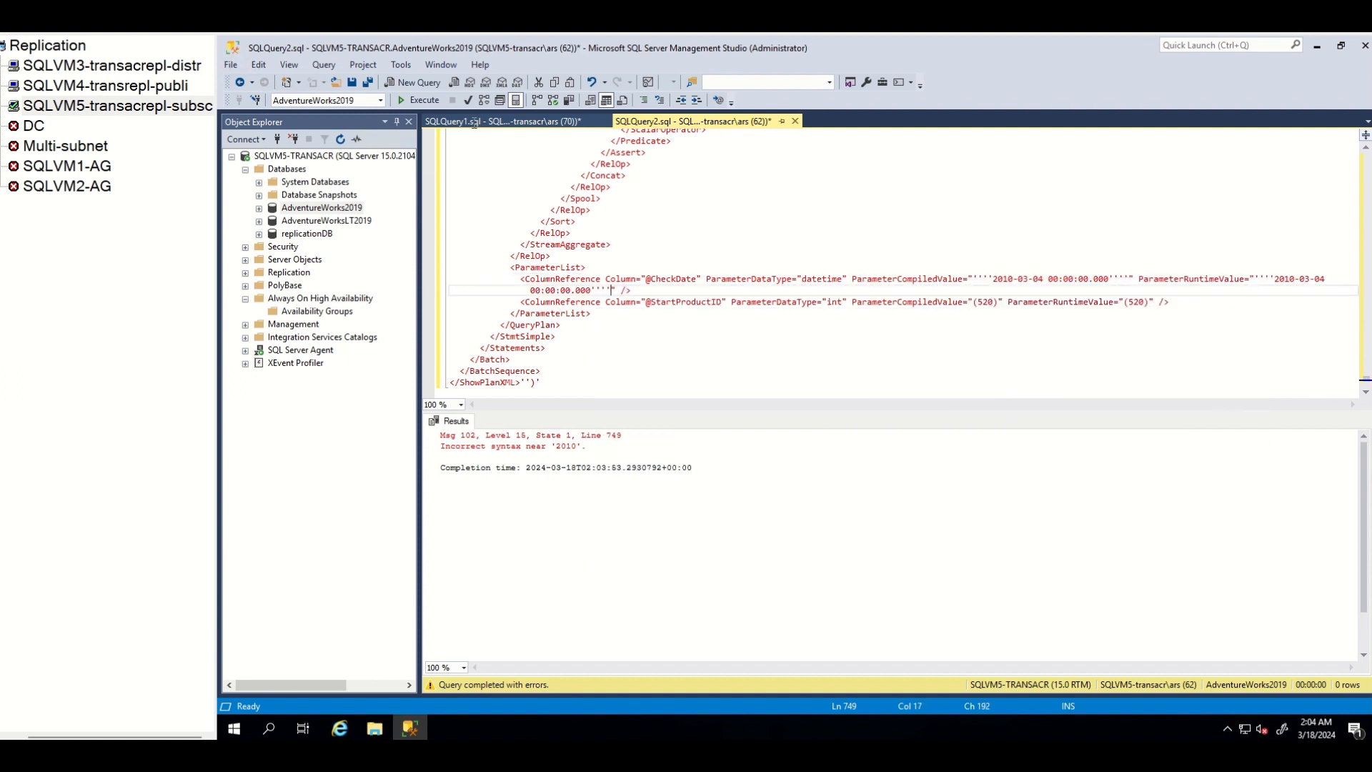
key("F5")
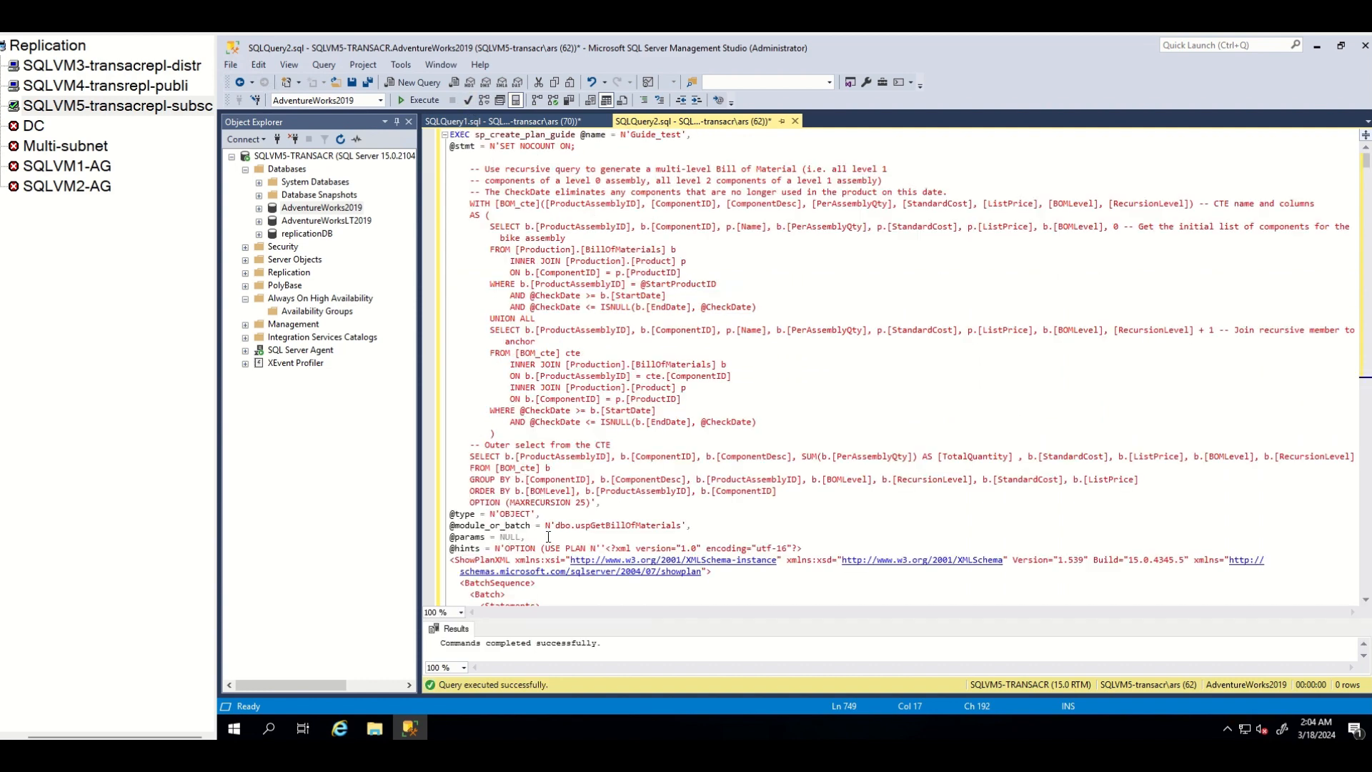
scroll(548, 537, "down", 2)
scroll(548, 536, "down", 3)
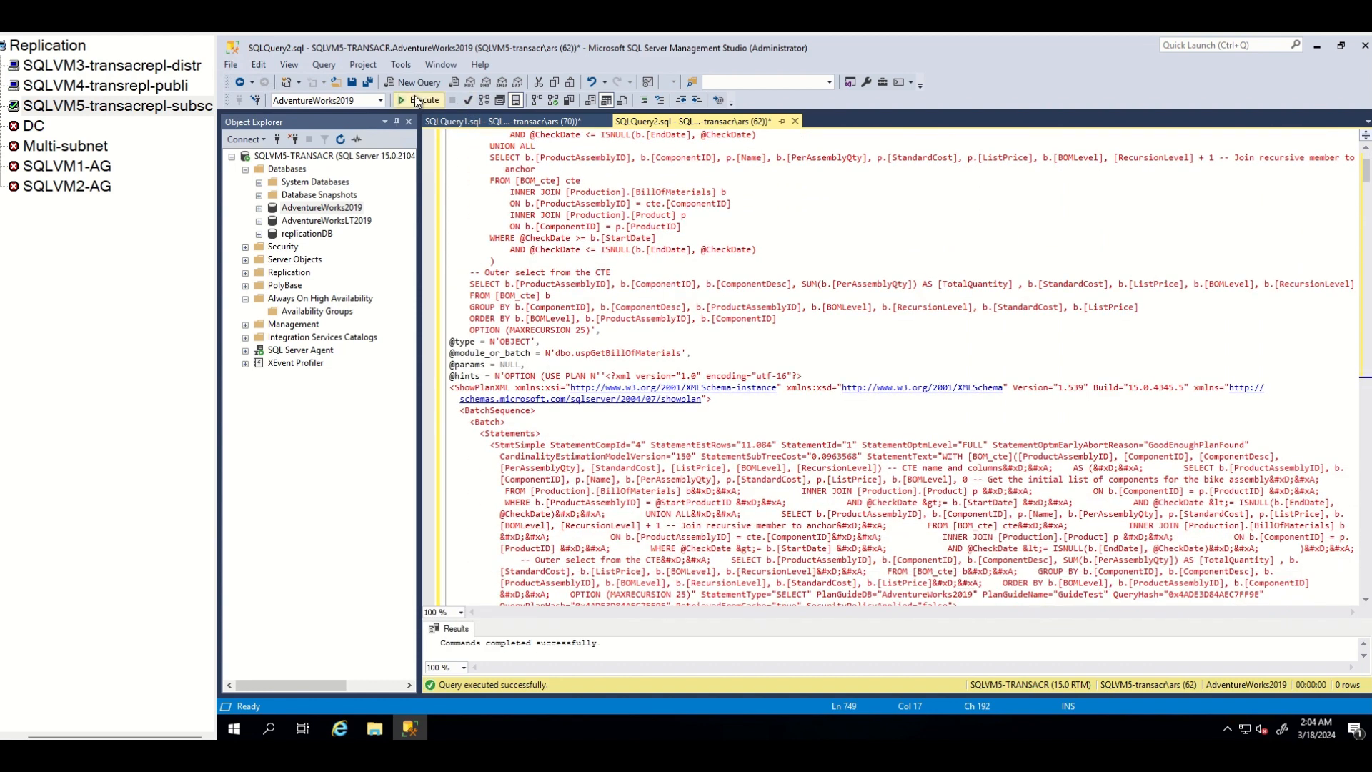
left_click(416, 98)
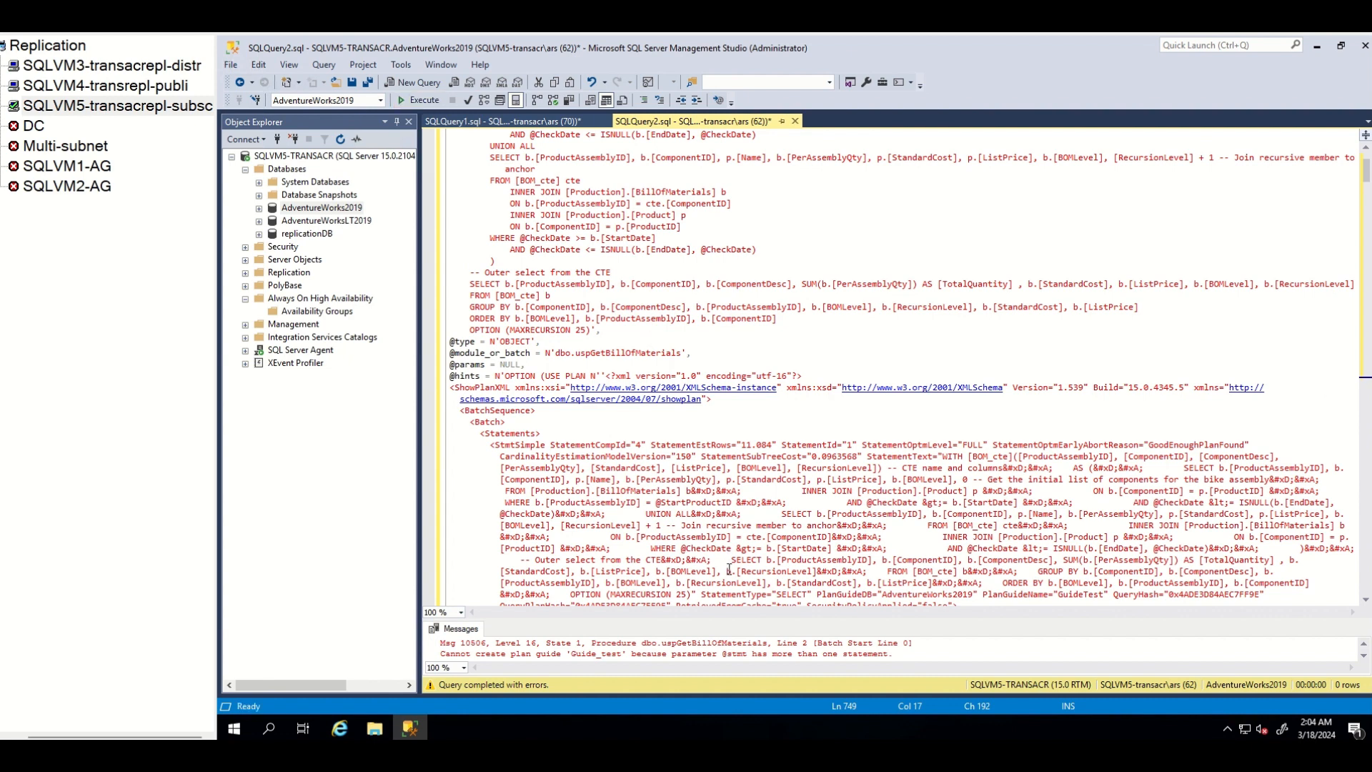
left_click_drag(531, 147, 503, 147)
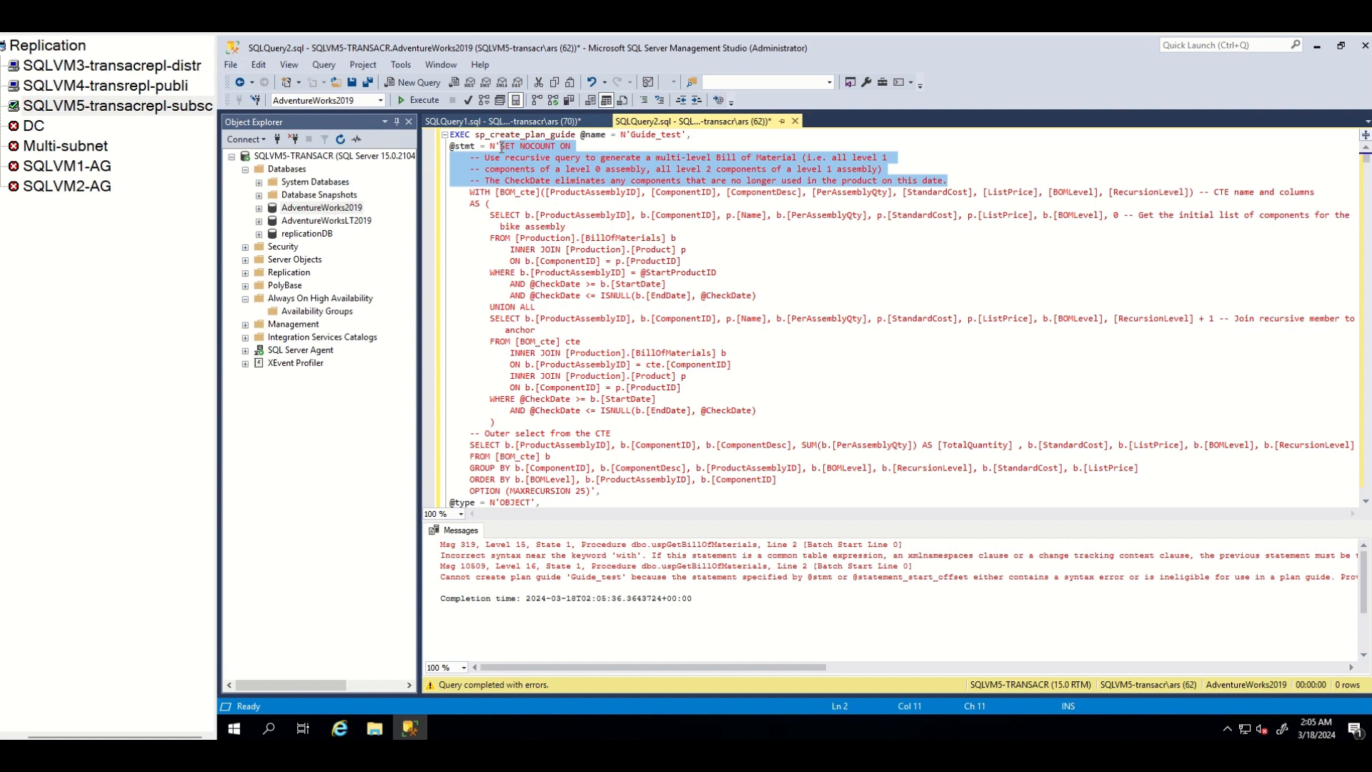
key("Delete")
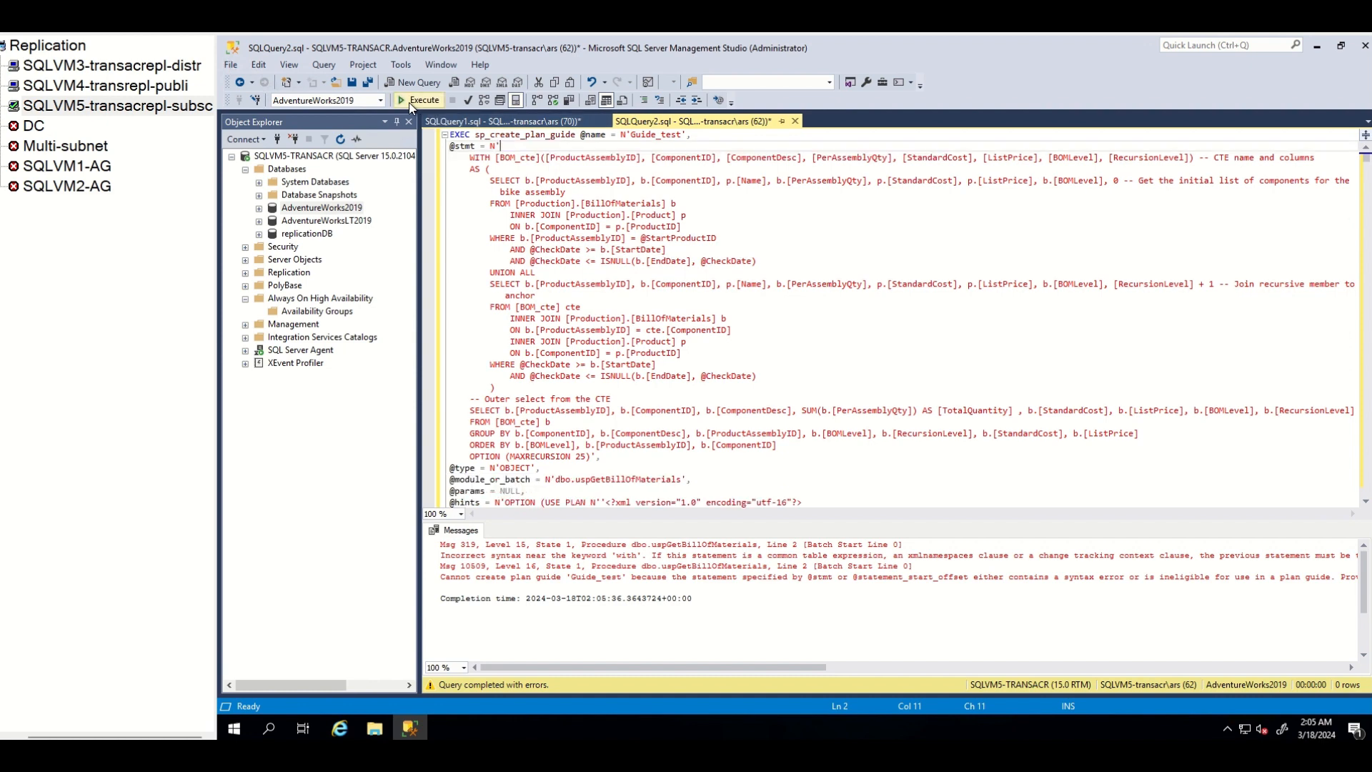
Run the trimmed plan guide script, then execute the uspGetBillOfMaterials 520 call in SQLQuery1
left_click(409, 102)
left_click(504, 122)
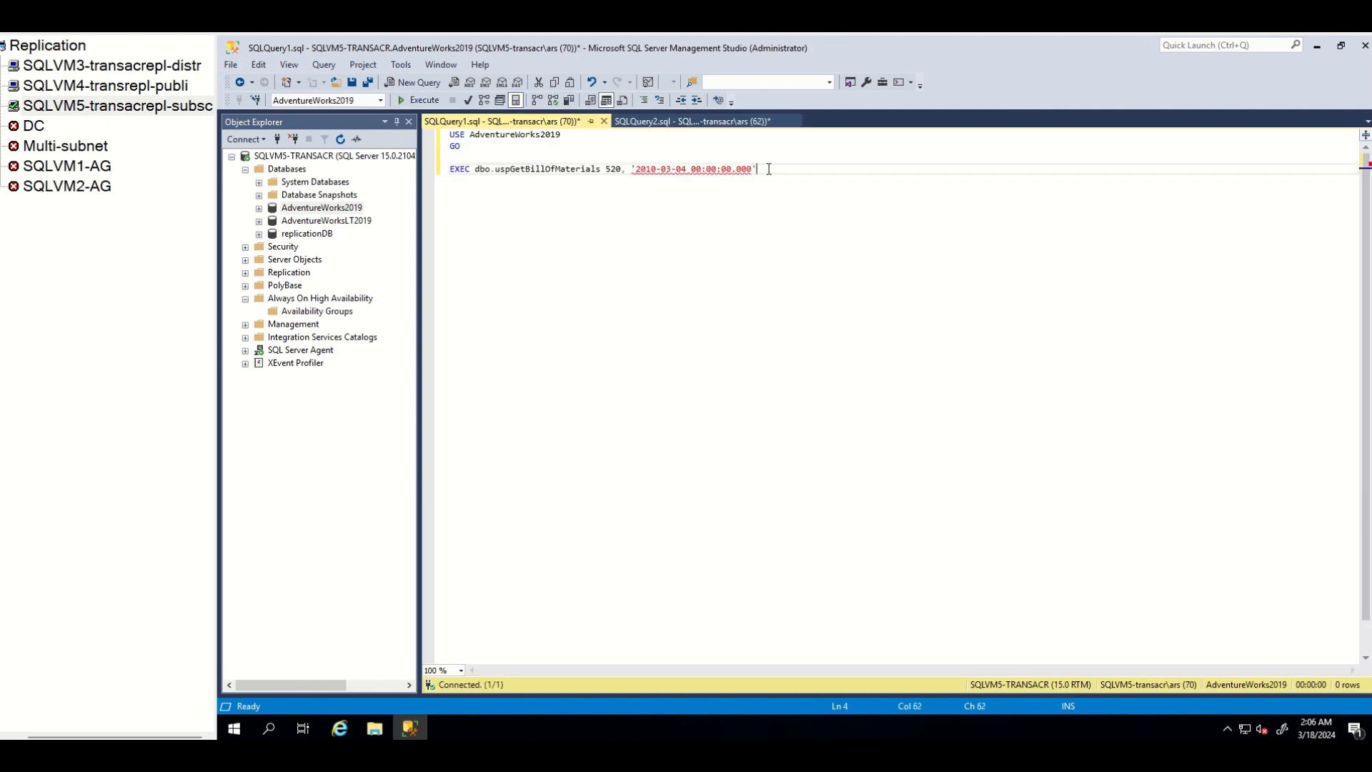
left_click_drag(768, 169, 451, 135)
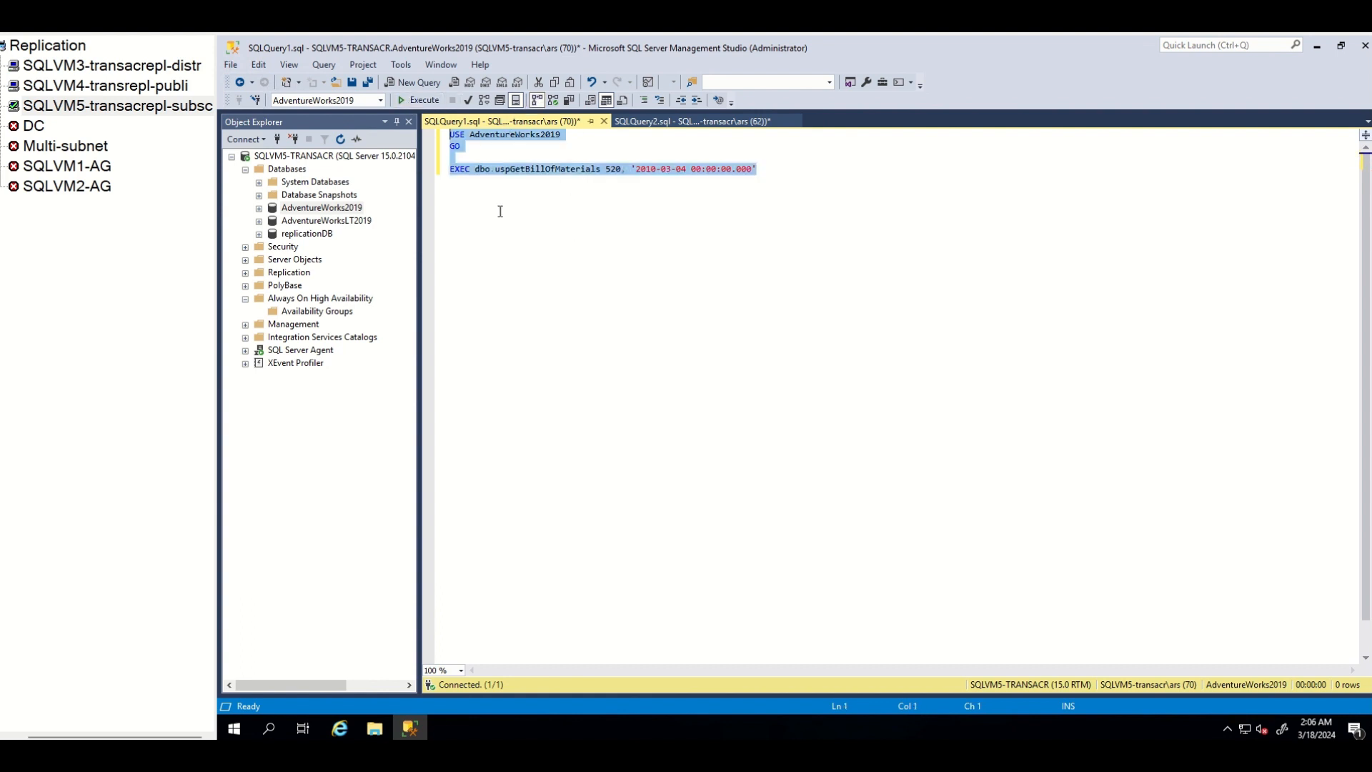
left_click(405, 99)
Show the execution plan as XML and find the PlanGuideName Guide_test attribute
left_click(576, 421)
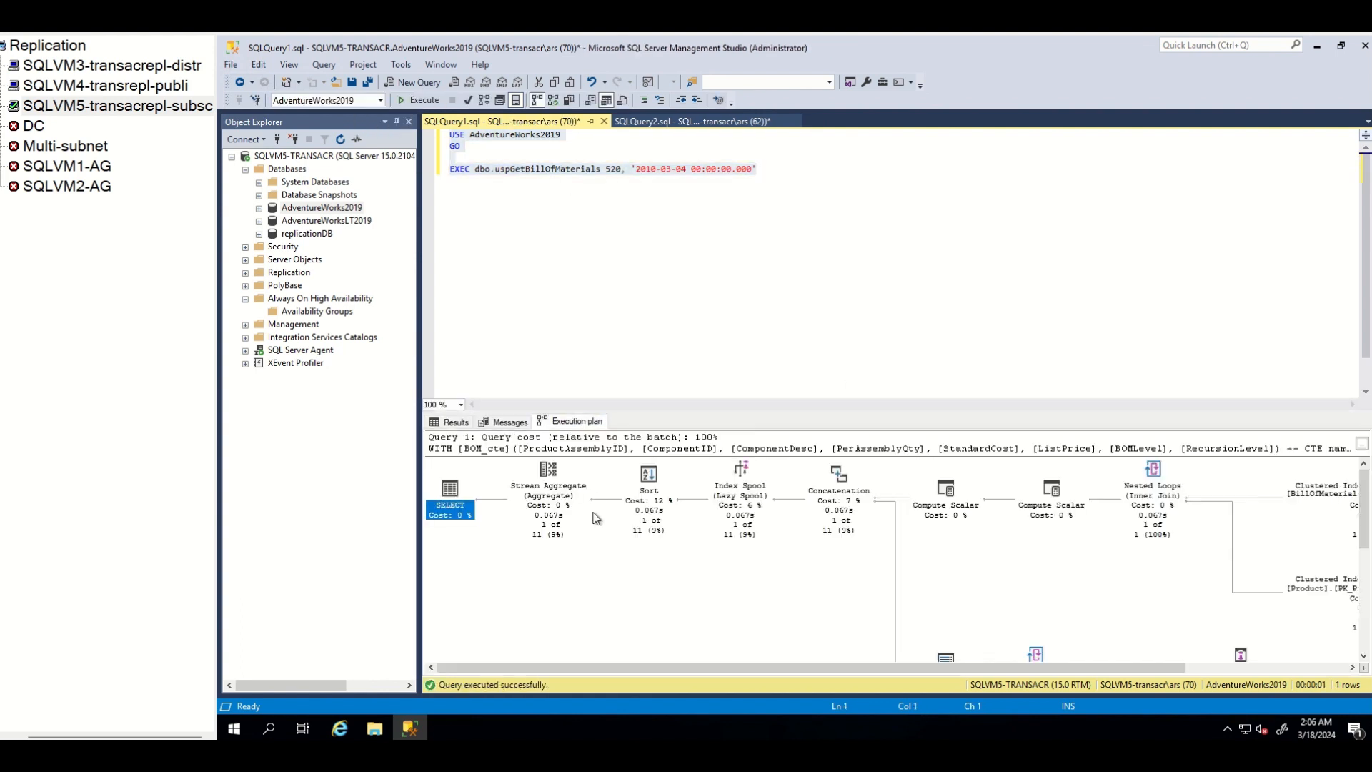
right_click(607, 565)
left_click(686, 418)
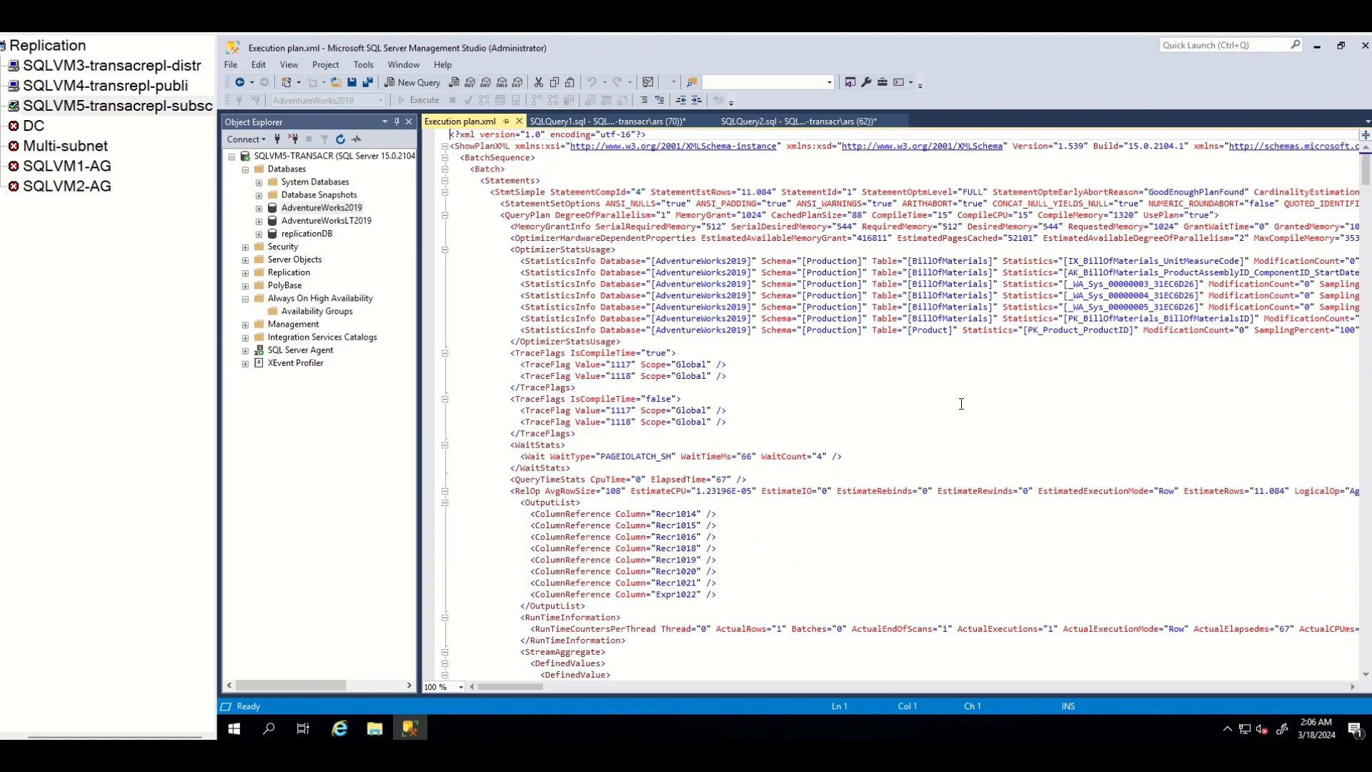
key("ctrl+f")
type("gui")
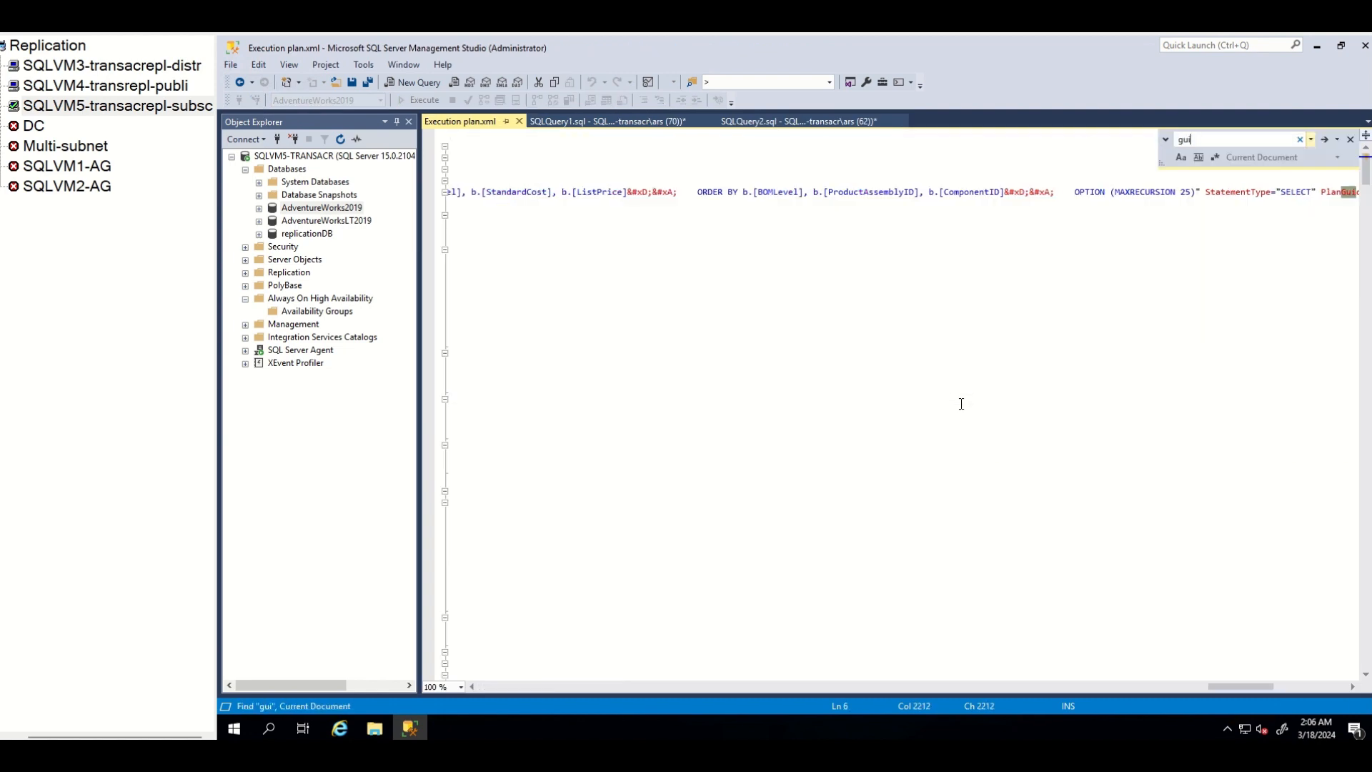
type("de")
left_click_drag(1244, 687, 1283, 687)
left_click_drag(740, 190, 1033, 192)
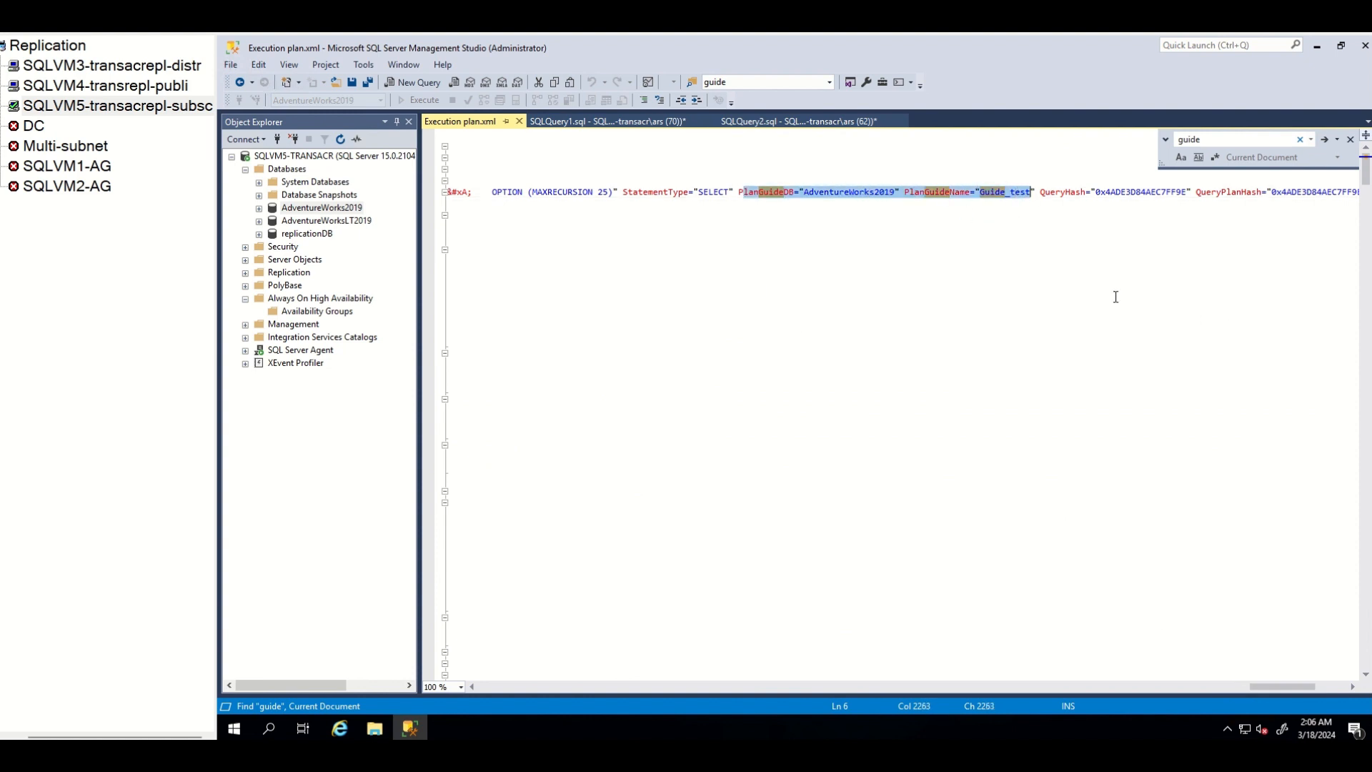
left_click(1083, 284)
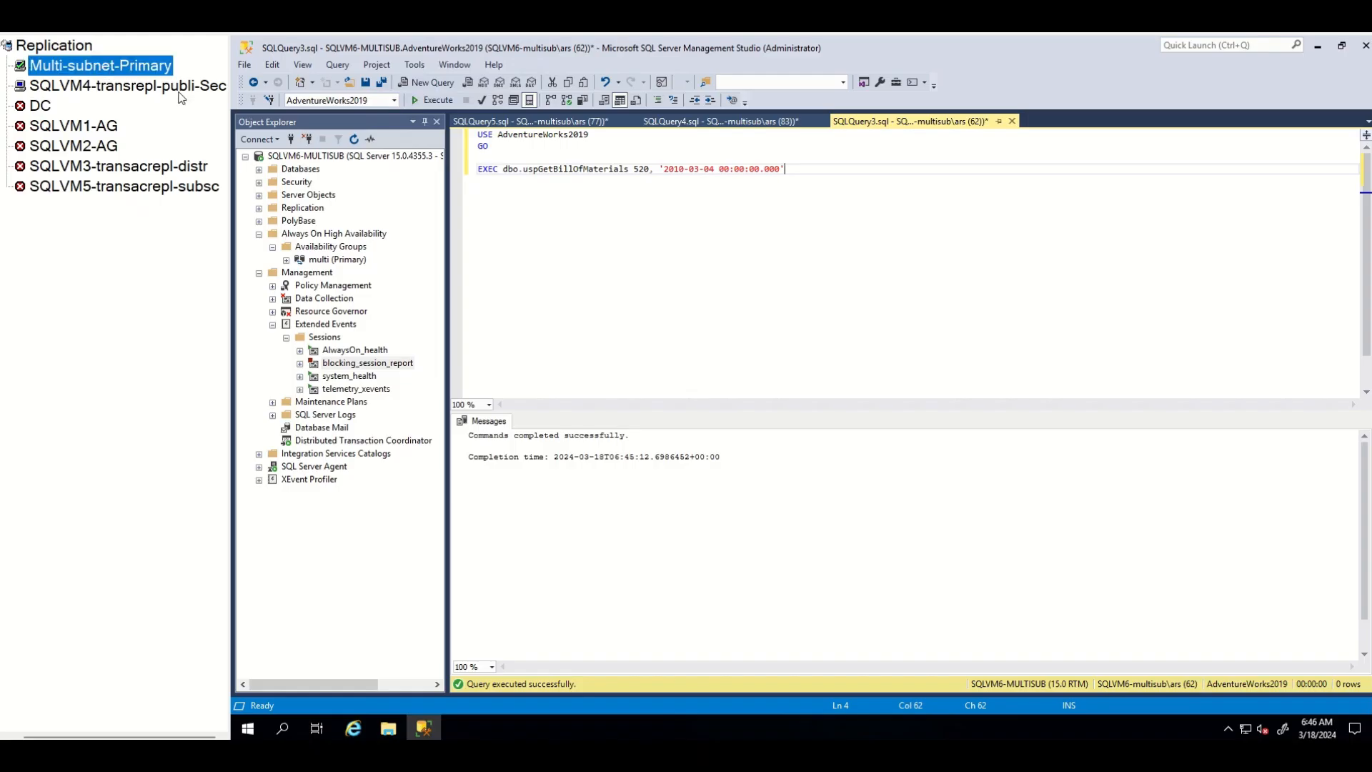
Check the SQLVM4 session, return to primary SQLVM6 and run the bill-of-materials call returning Seat Lug
left_click(143, 90)
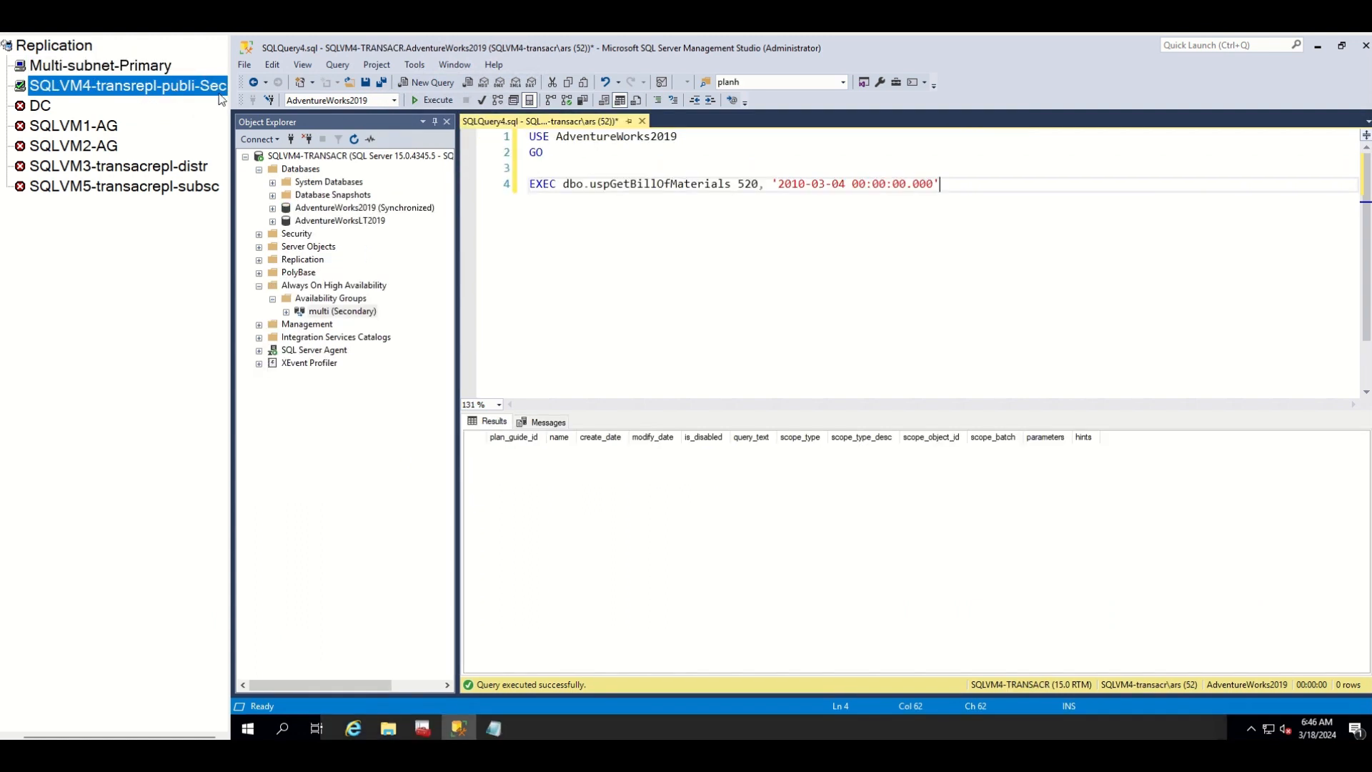
left_click(139, 67)
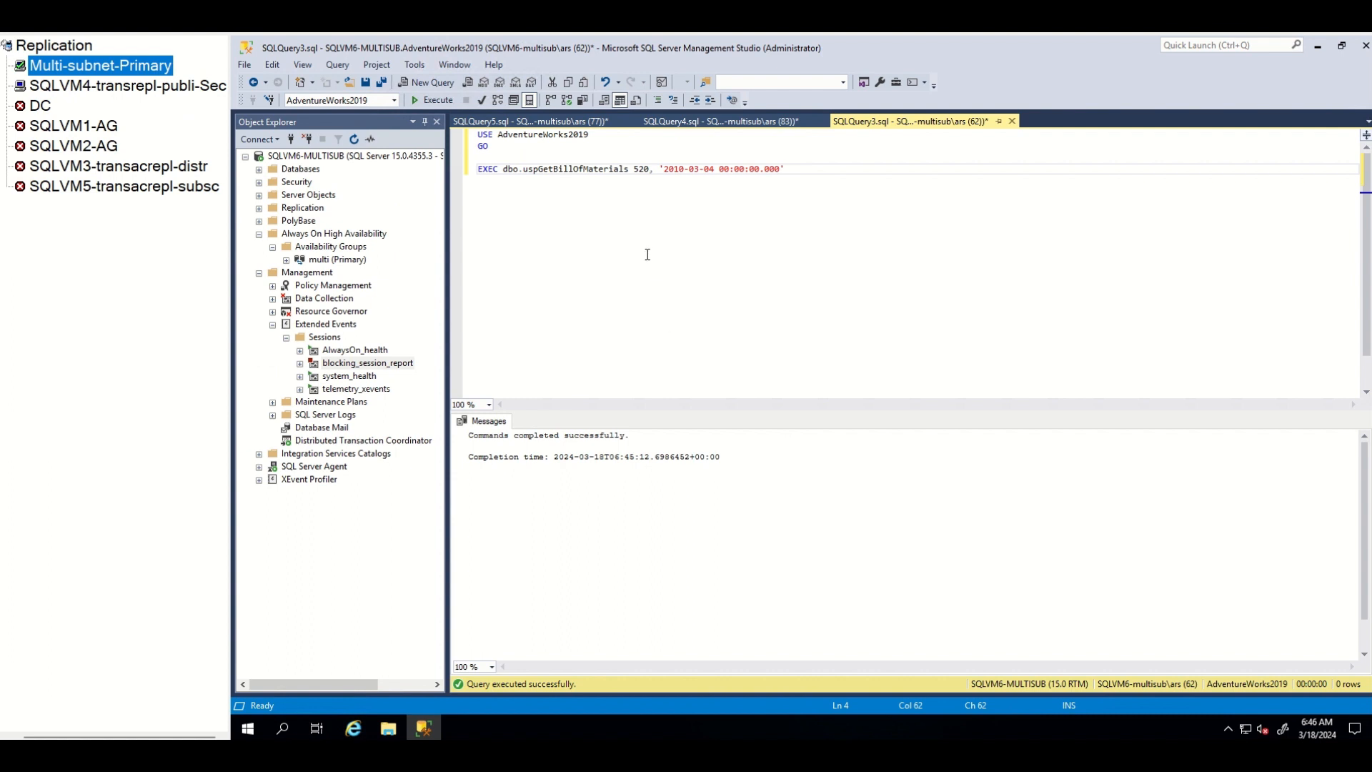
left_click(432, 99)
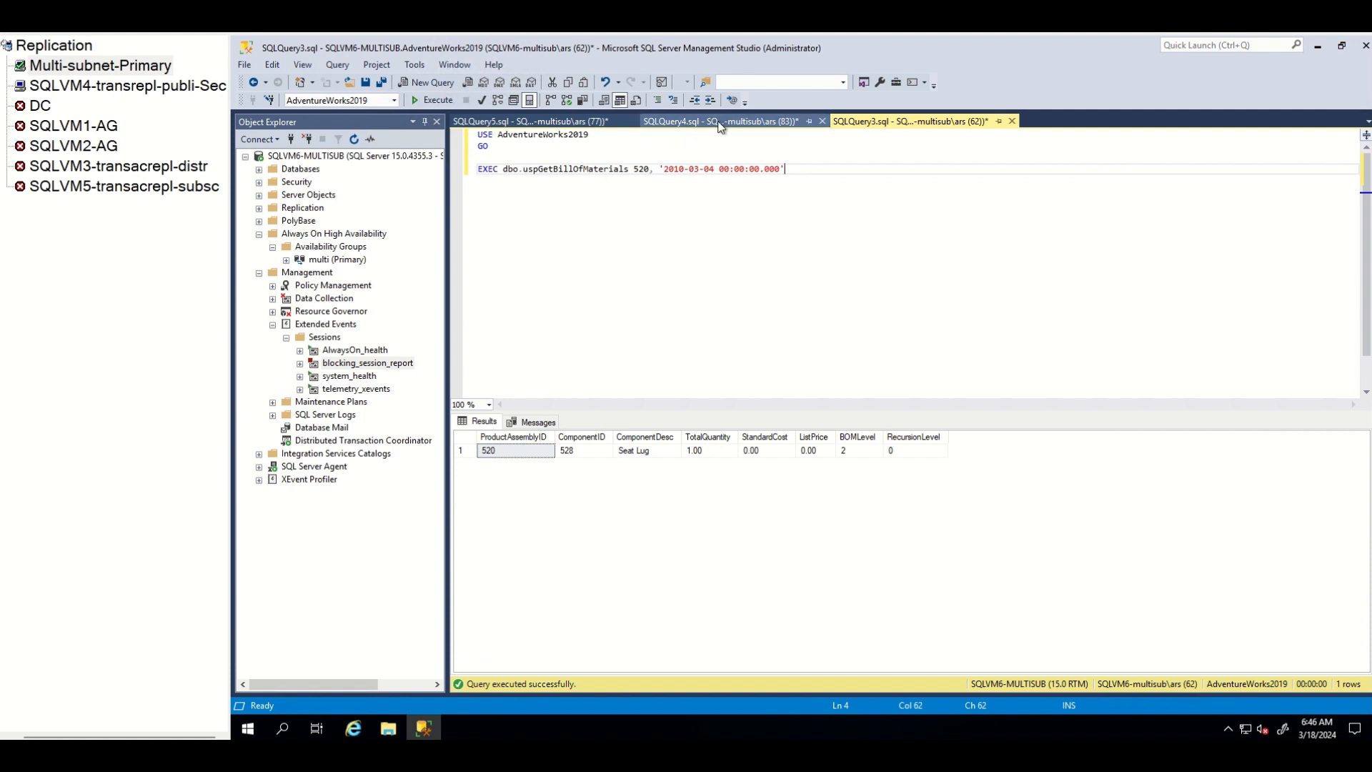
Run the dm_exec_query_stats cached-plan lookup in the plan-guide-from-handle script, returning two plans
left_click(718, 122)
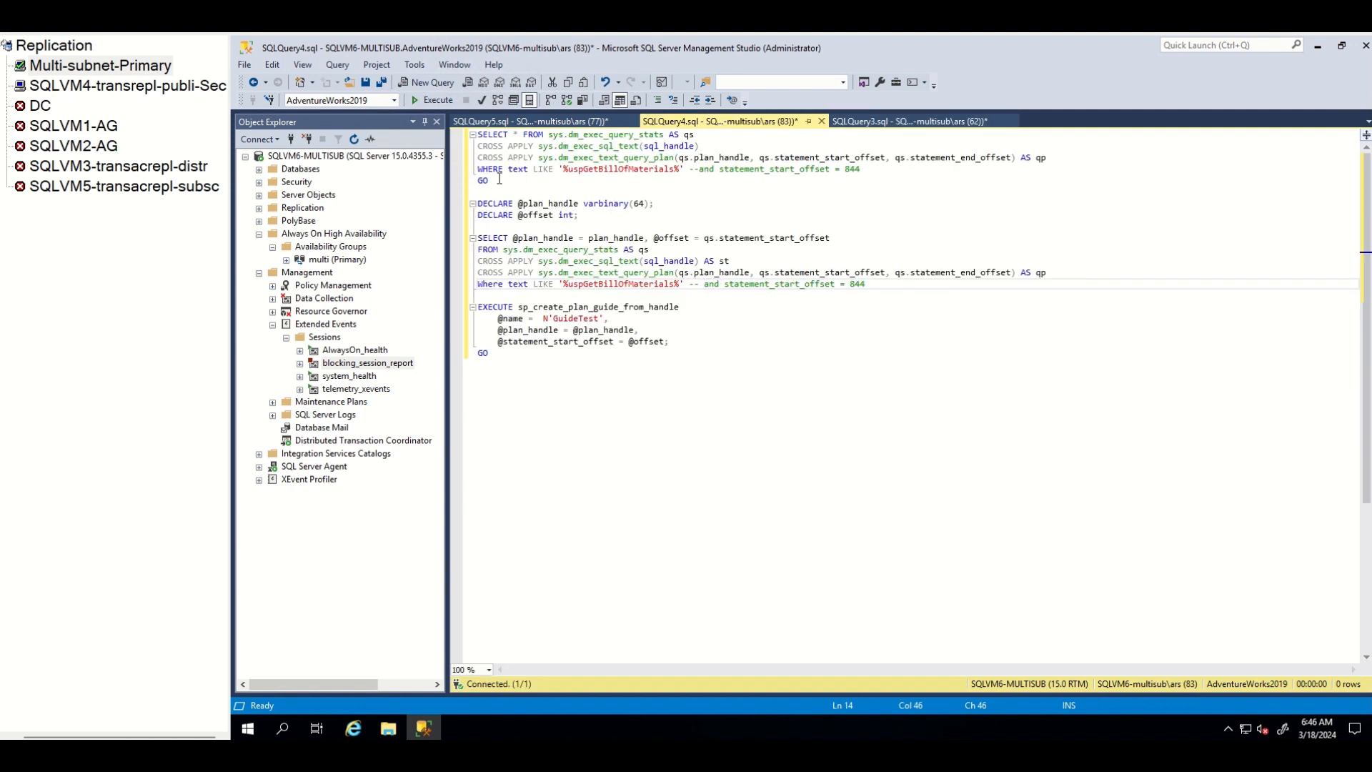
left_click_drag(497, 179, 476, 133)
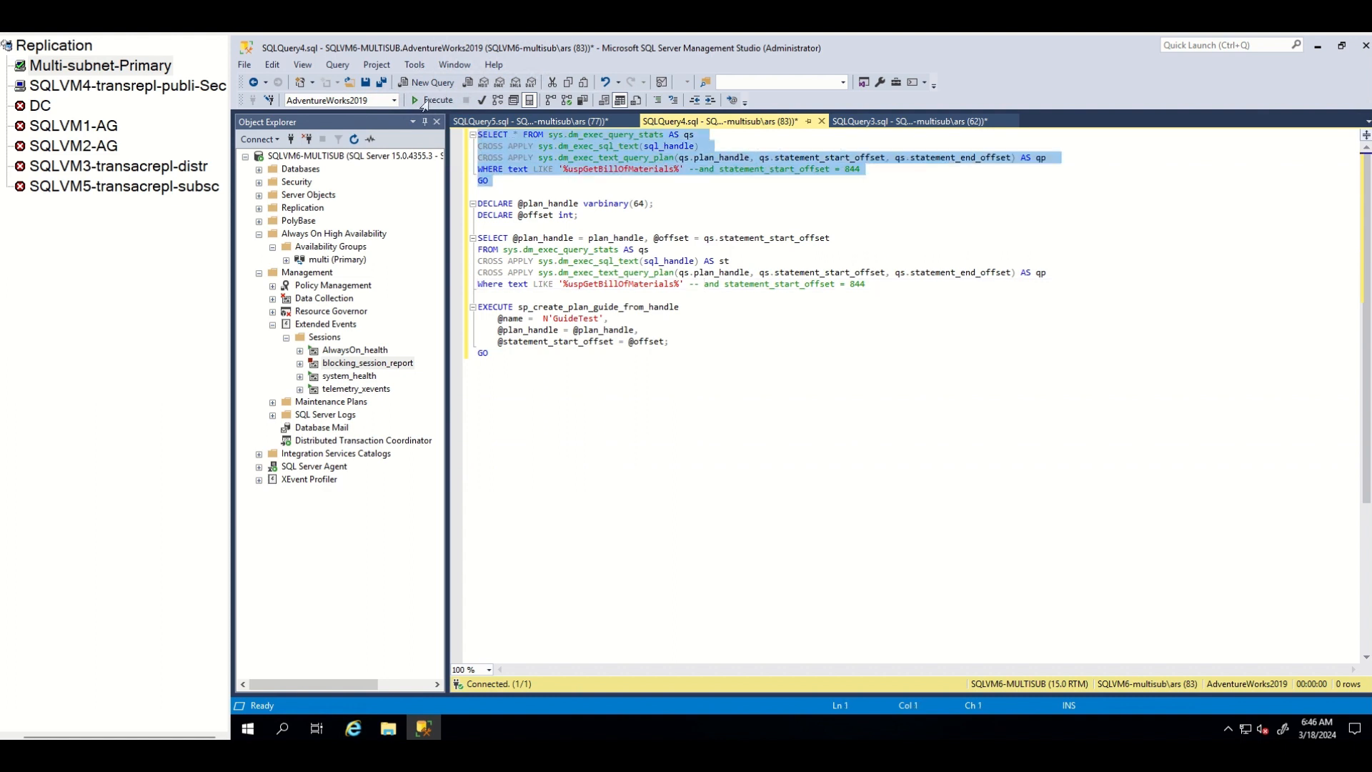
left_click(431, 100)
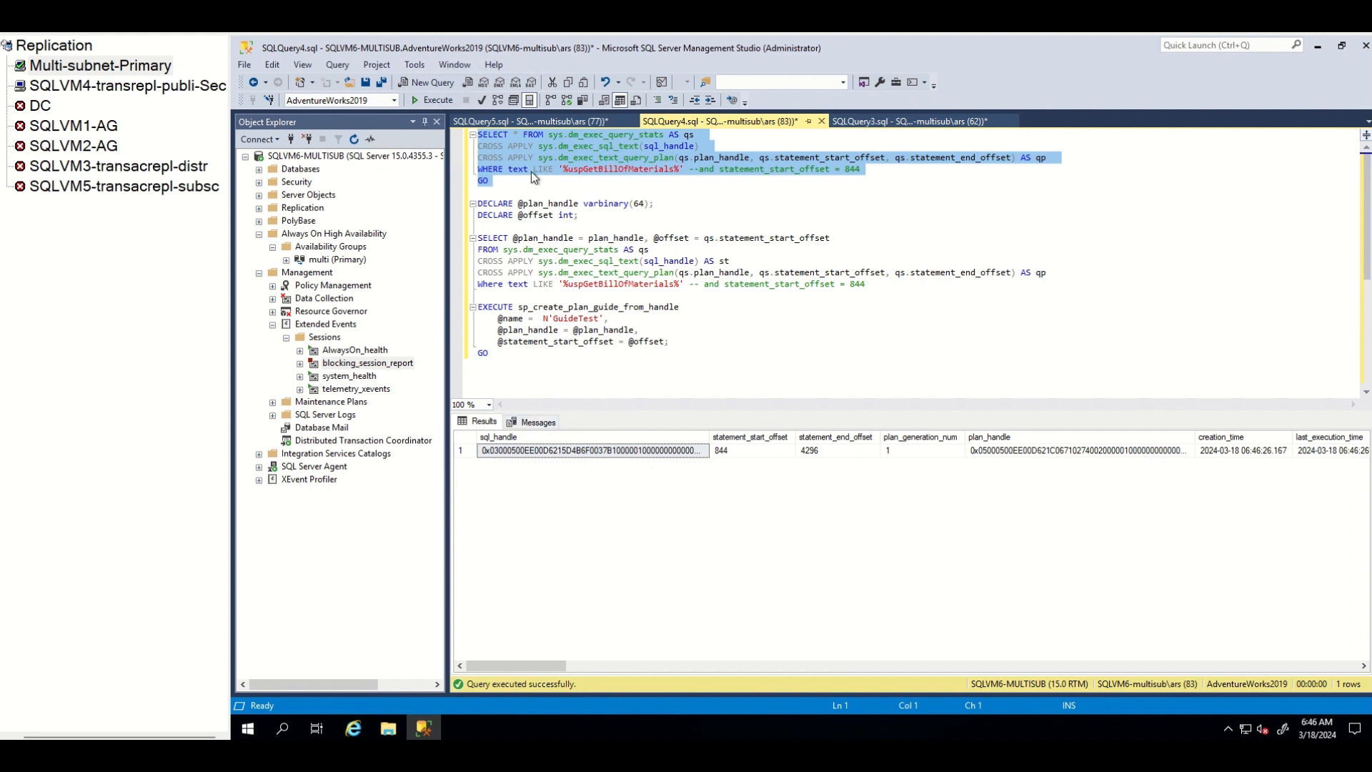
left_click(422, 100)
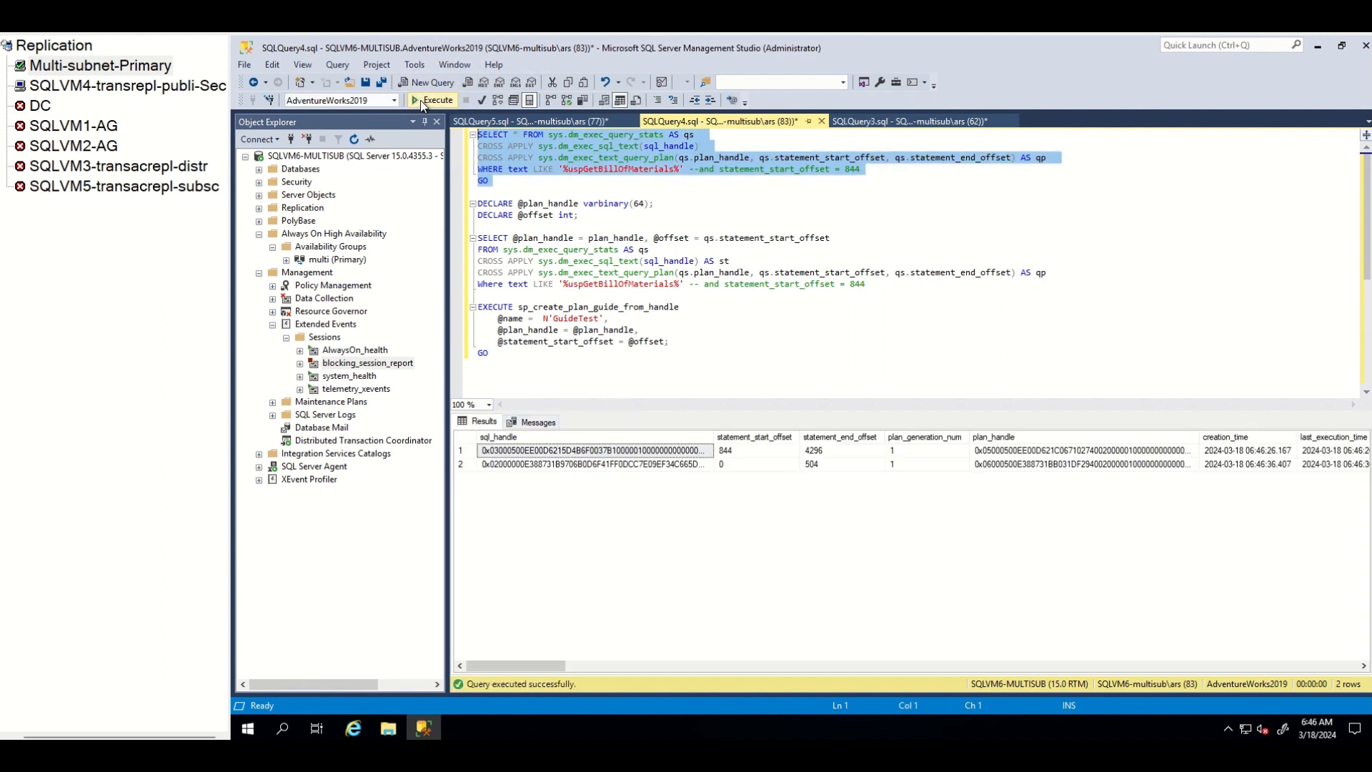
left_click(424, 100)
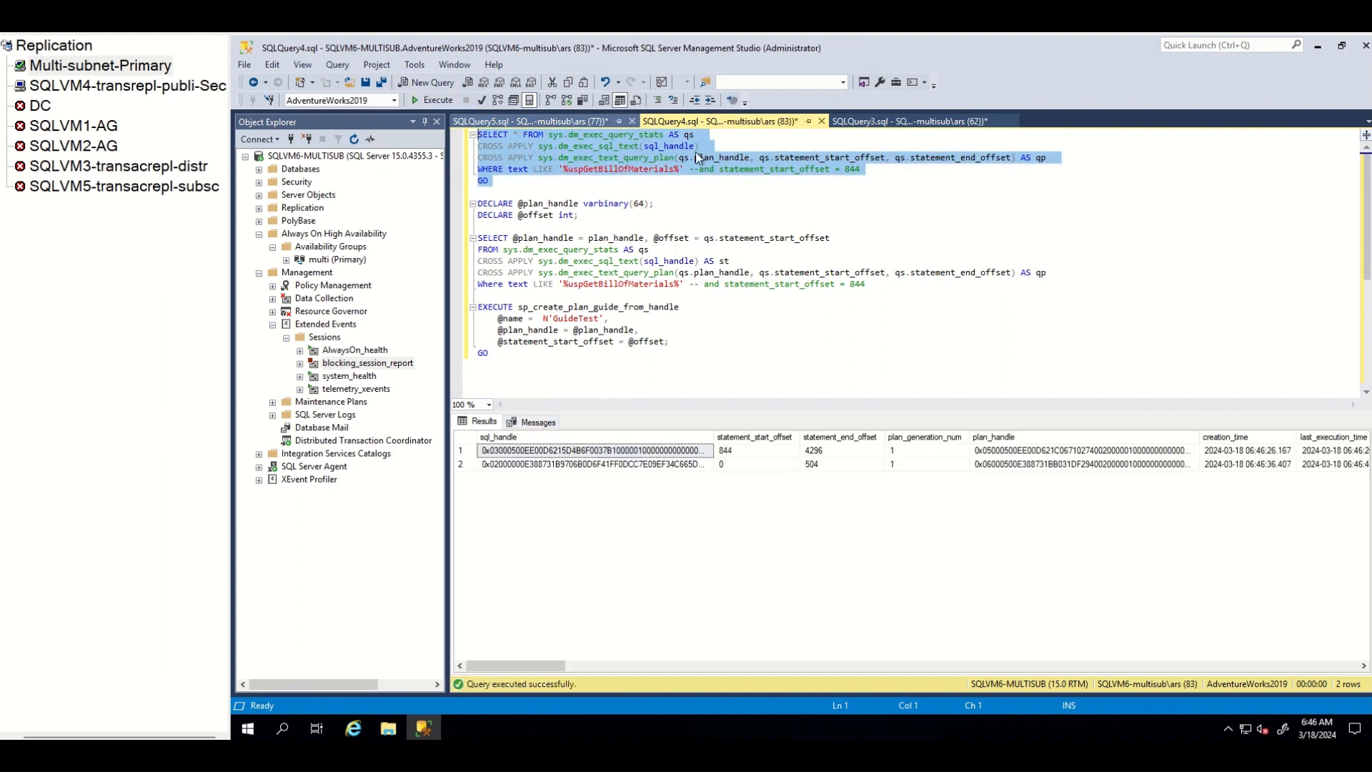
left_click(702, 170)
left_click_drag(541, 666, 1331, 670)
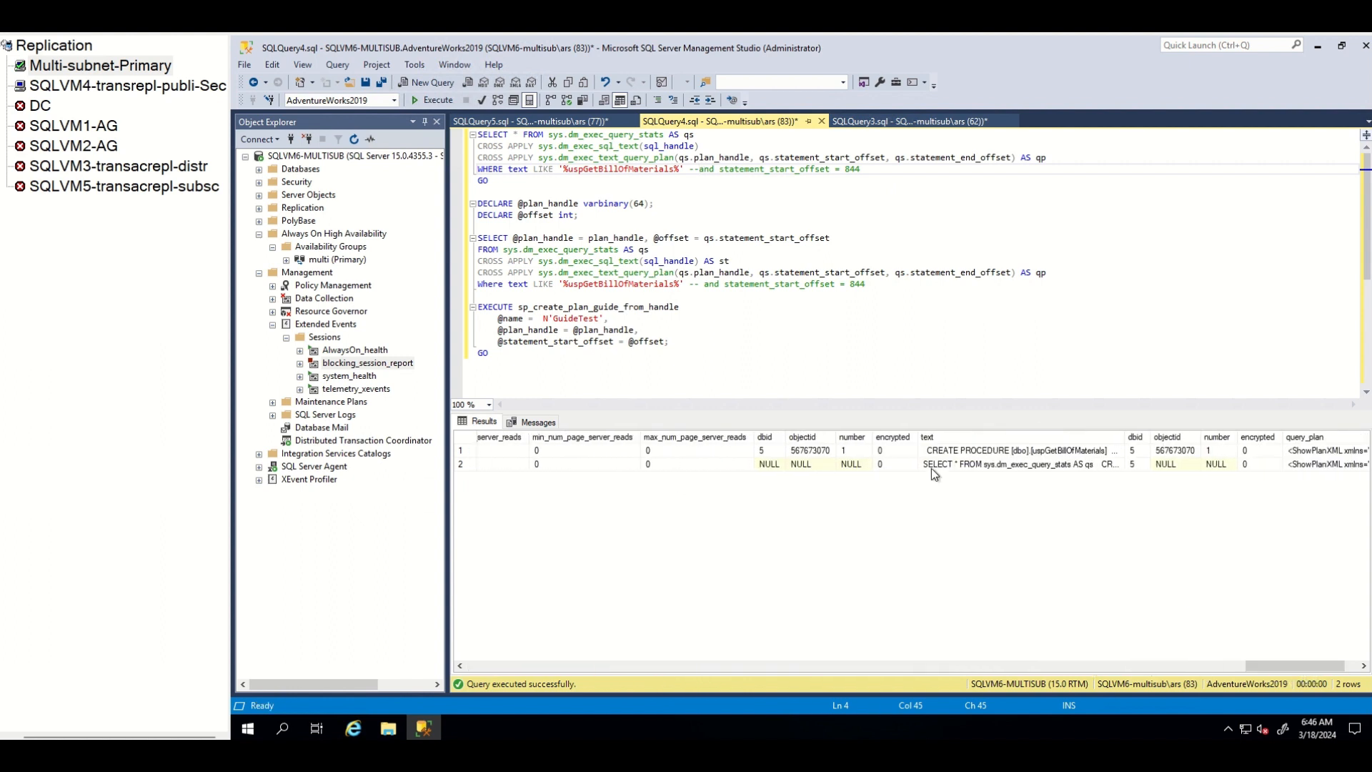
Widen the text column to read the uspGetBillOfMaterials statement and locate its offset 844
left_click(939, 457)
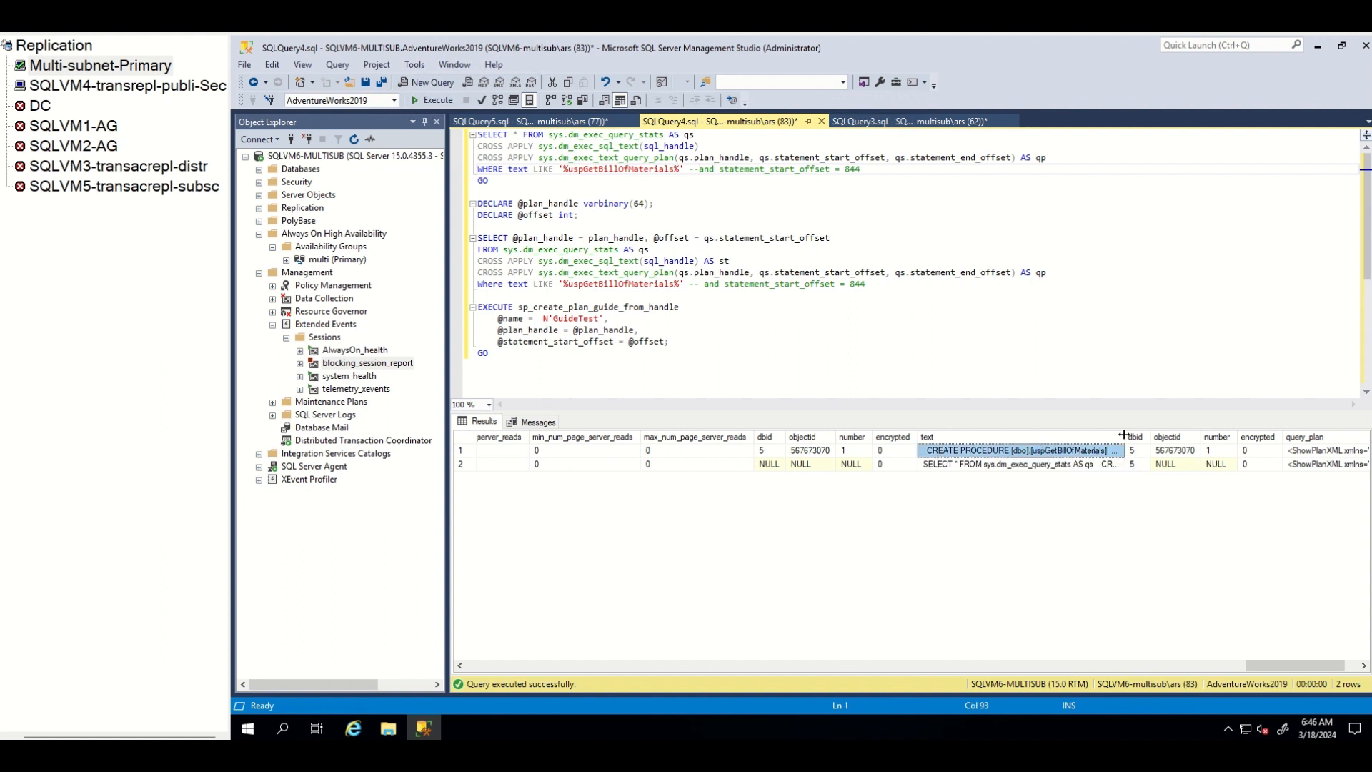
left_click_drag(1124, 437, 1282, 432)
left_click_drag(1281, 666, 516, 666)
left_click(756, 450)
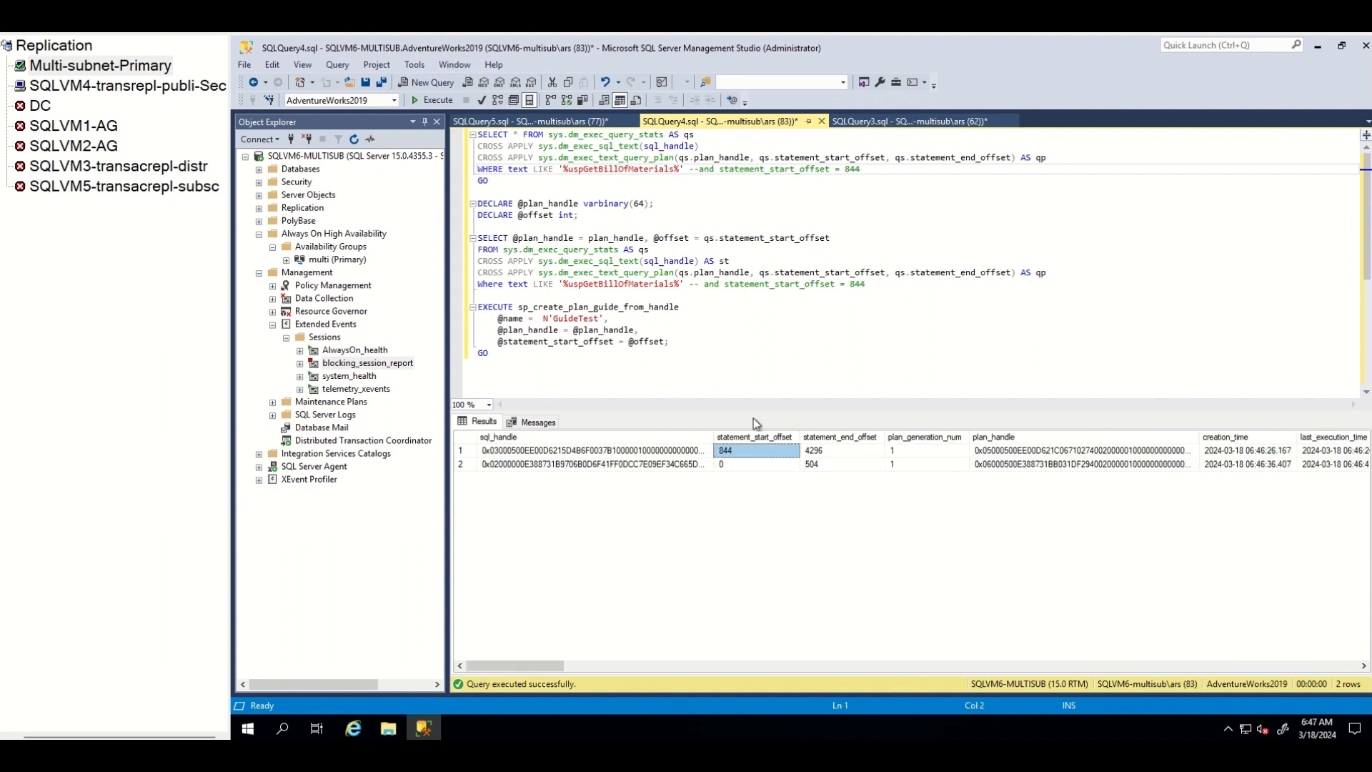
Uncomment the offset-844 filter in the first query and run the filtered cached-plan lookup
left_click(703, 170)
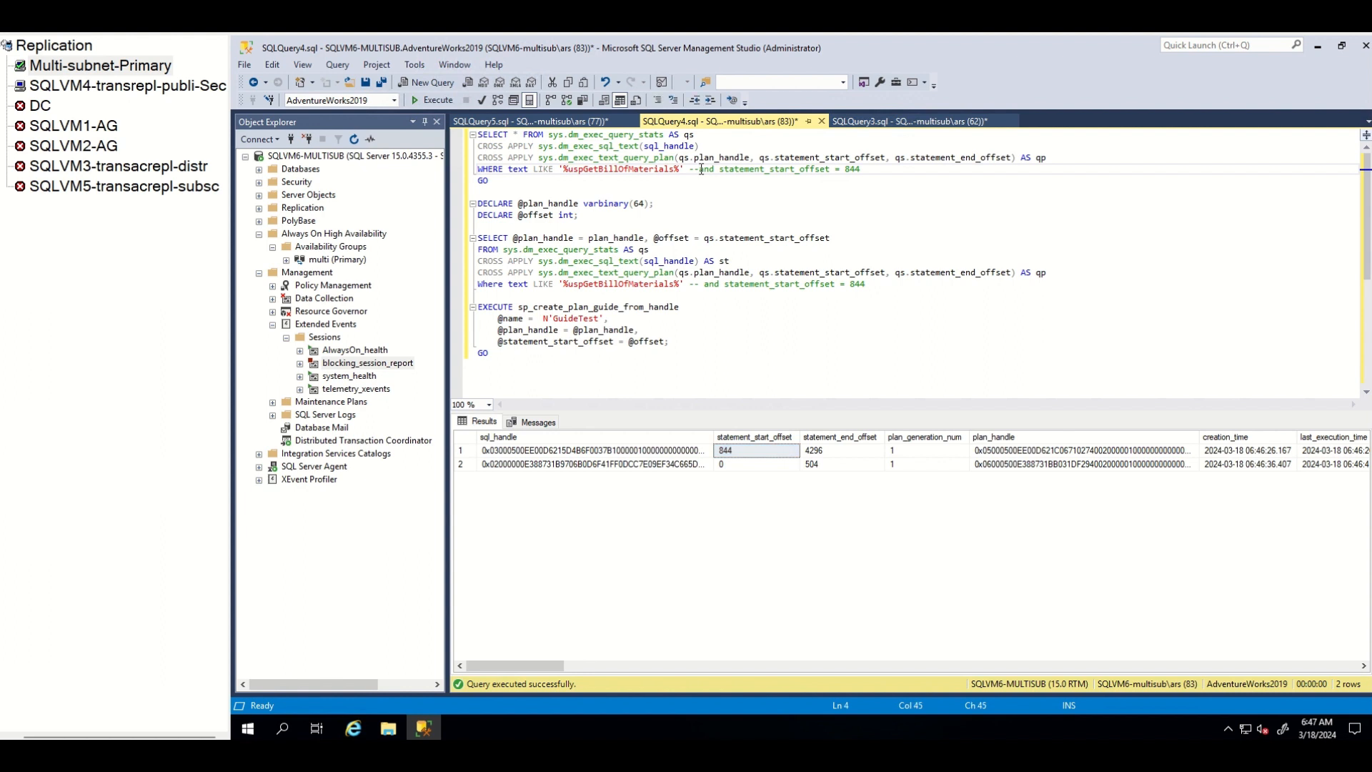
key("BackSpace")
key("BackSpace")
key("BackSpace")
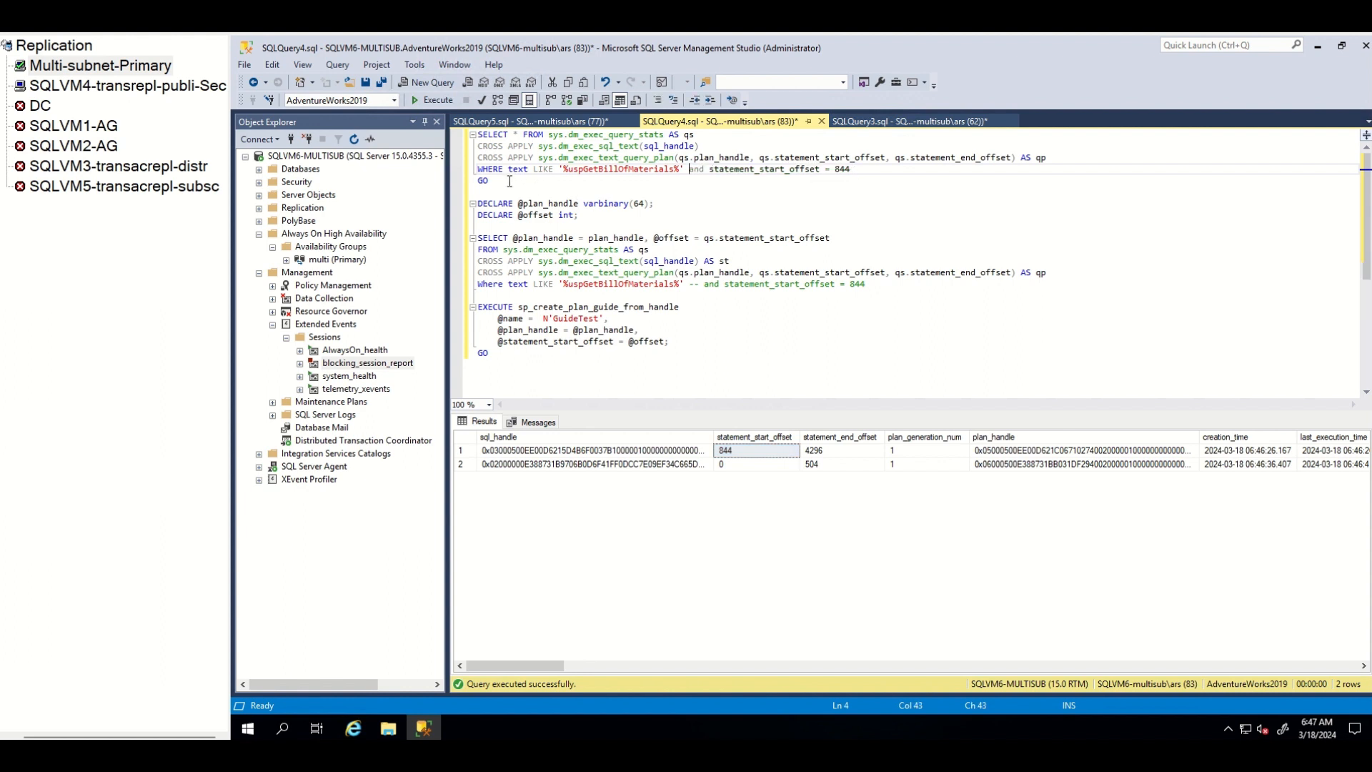
left_click_drag(509, 180, 477, 133)
left_click(435, 100)
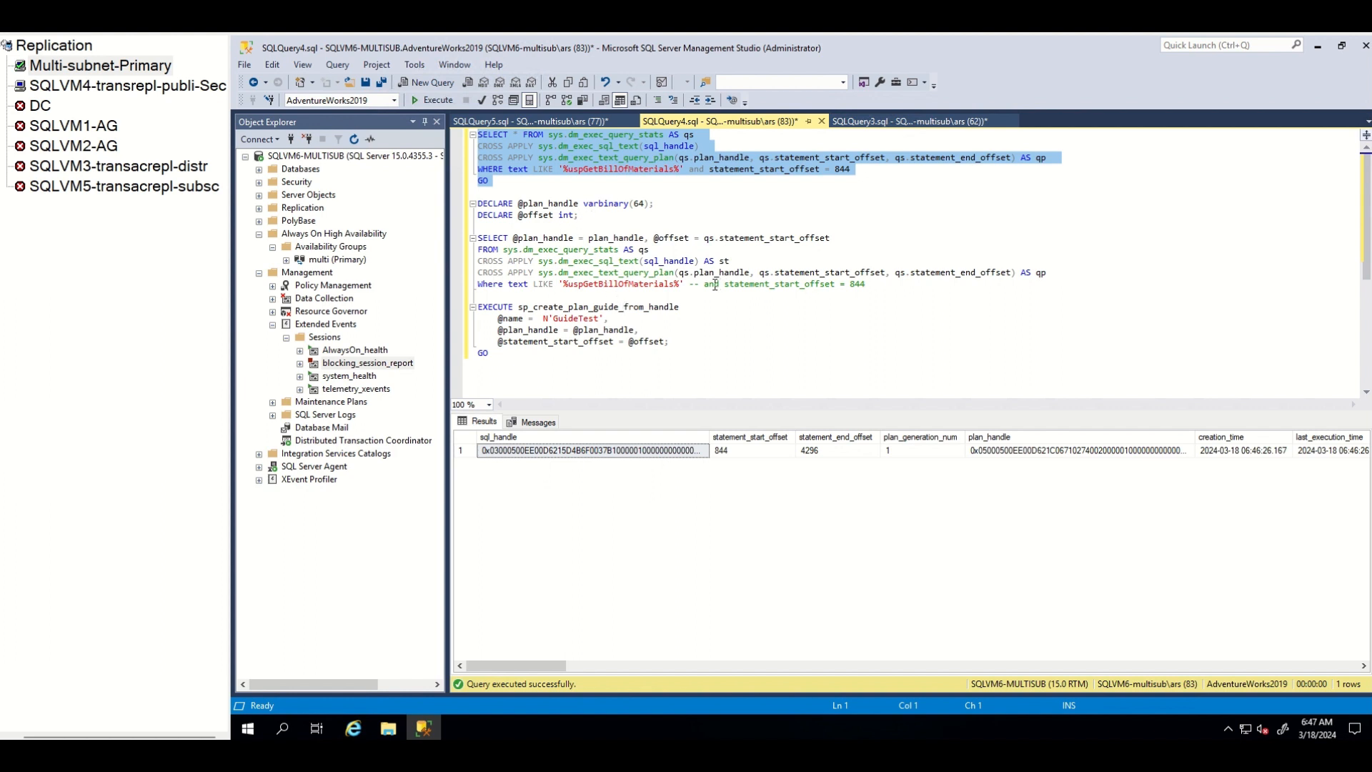
left_click(704, 285)
key("BackSpace")
key("BackSpace")
key("BackSpace")
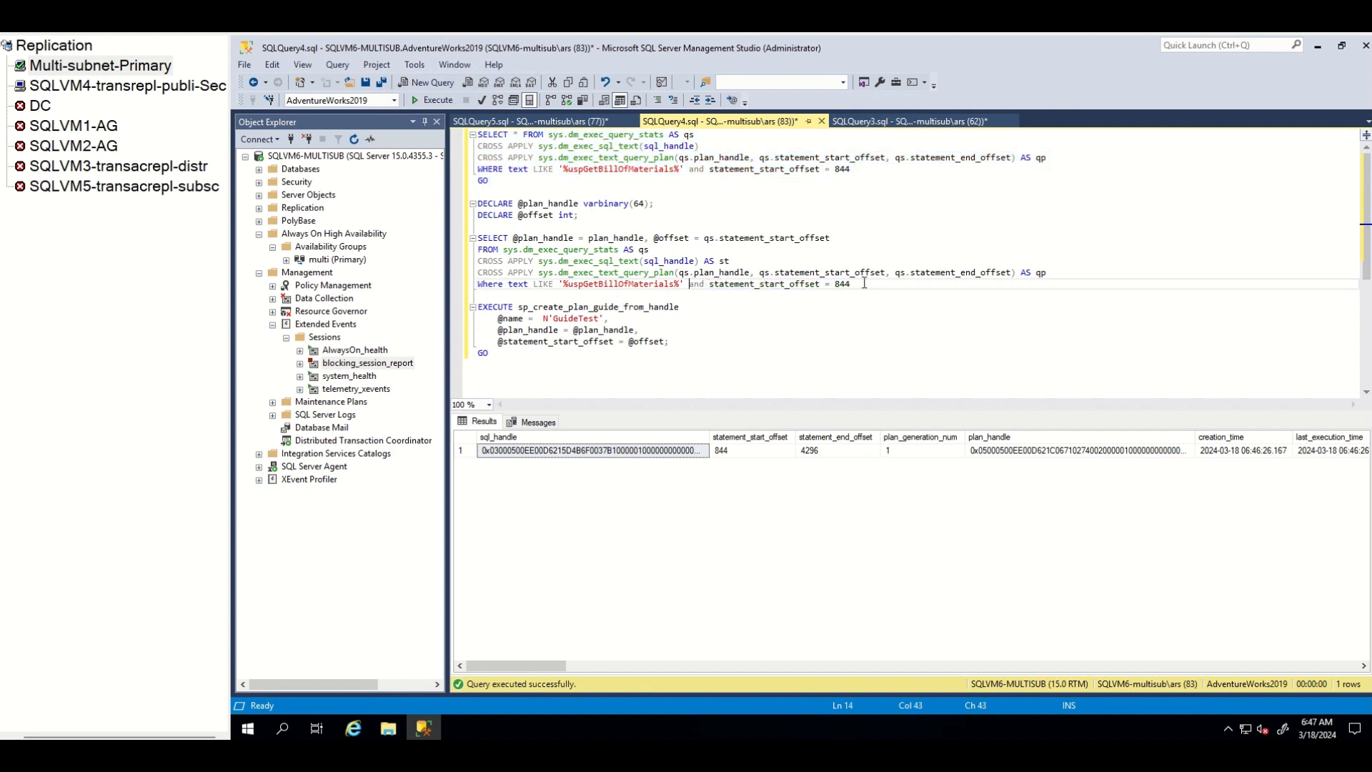
left_click_drag(876, 288, 783, 275)
left_click(652, 238)
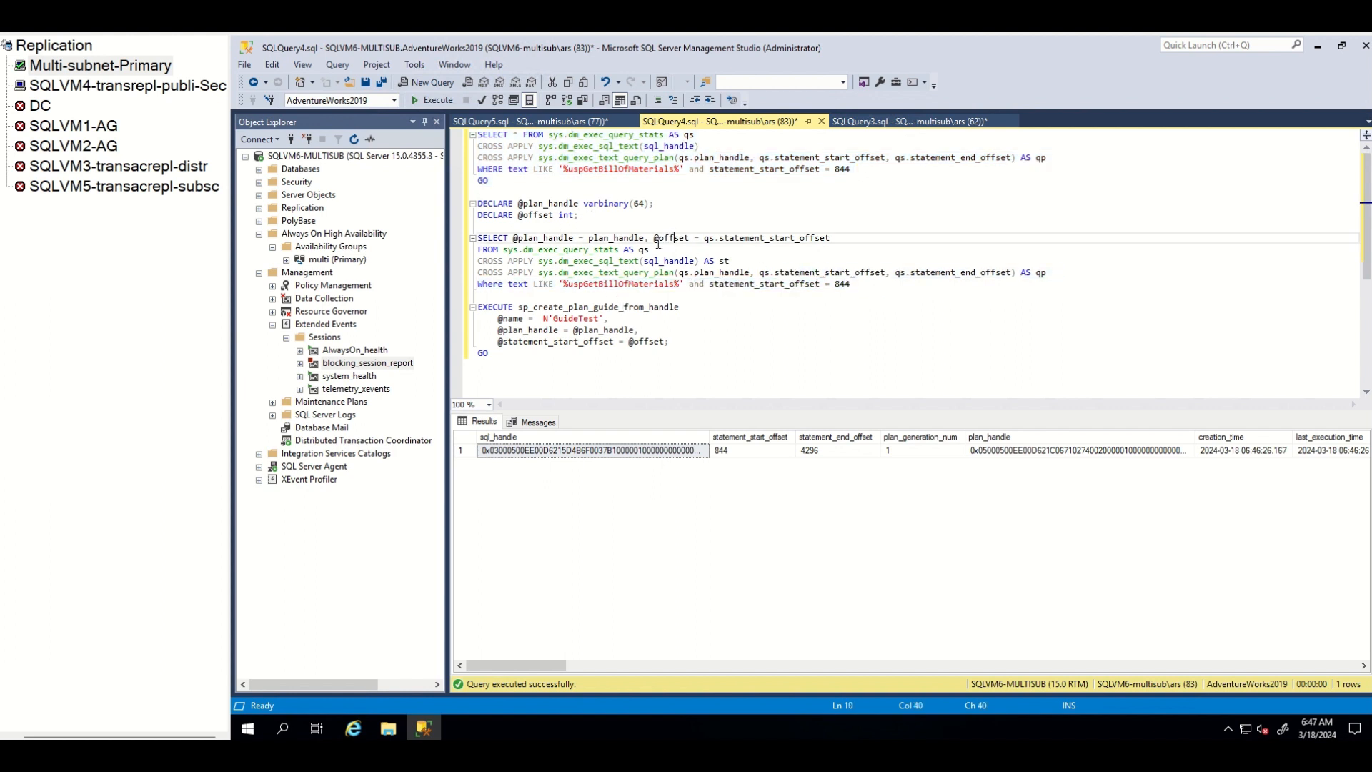
key("Return")
left_click(598, 329)
mouse_move(597, 329)
left_mouse_down()
mouse_move(556, 328)
mouse_move(587, 343)
left_mouse_up()
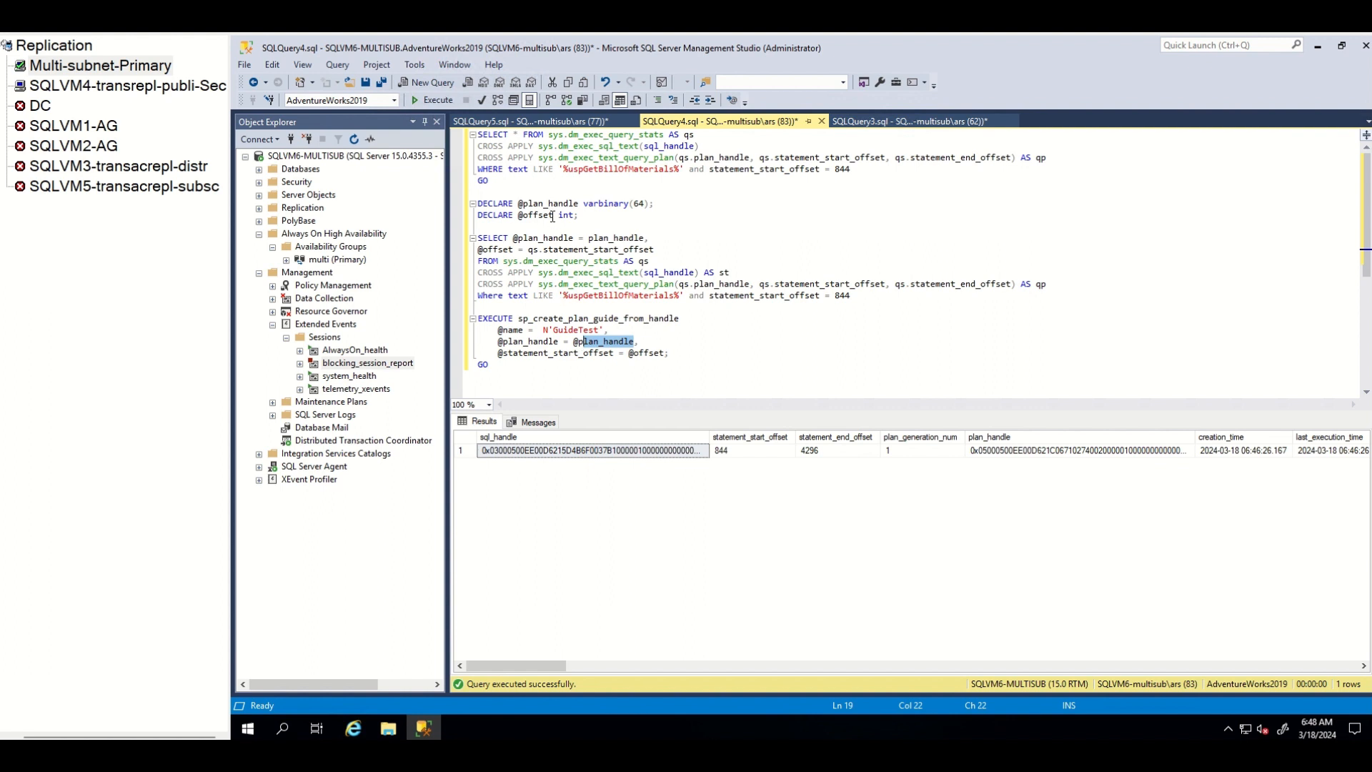
left_click_drag(529, 238, 633, 238)
left_click(668, 352)
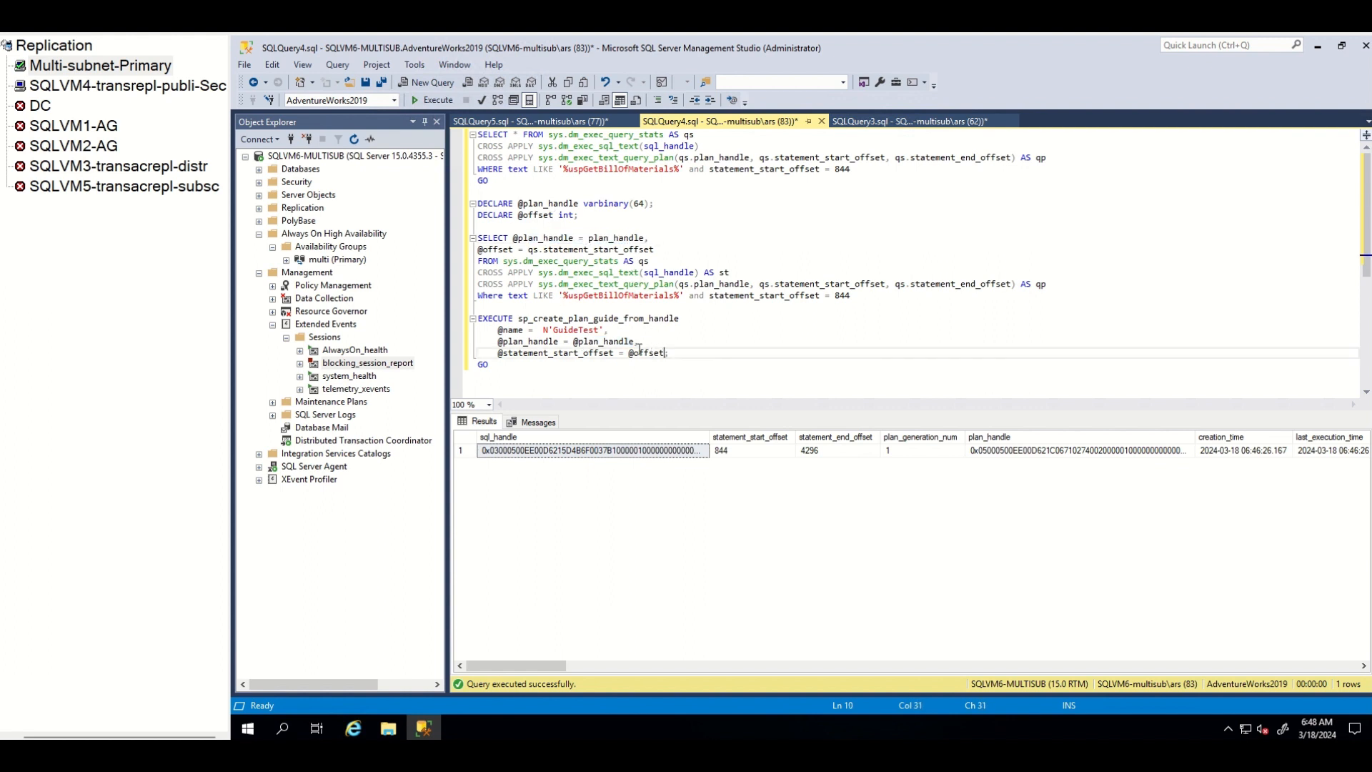
type(";")
left_click_drag(528, 250, 654, 249)
left_click(499, 365)
left_click_drag(496, 365, 477, 202)
Create the GuideTest plan guide from the offset-844 cached plan handle
left_click(434, 101)
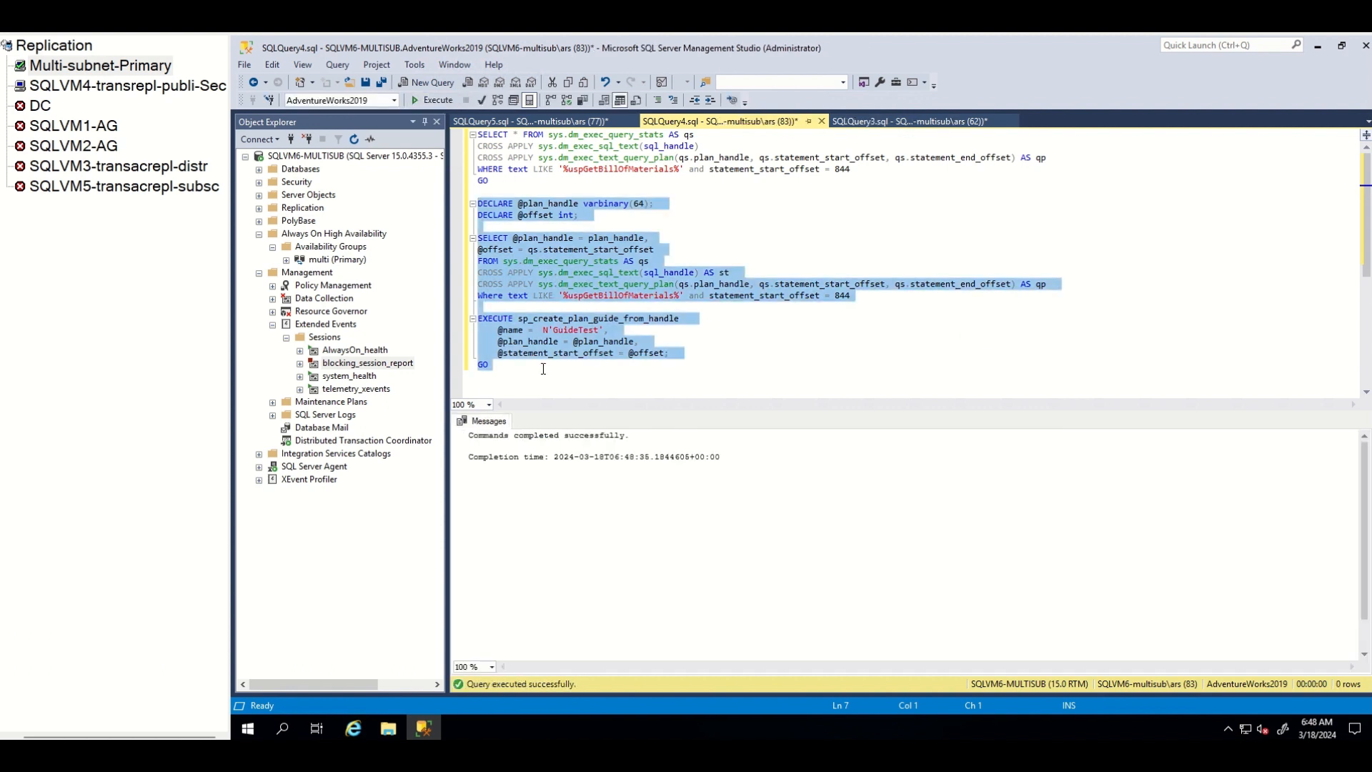
left_click(543, 369)
key("Return")
key("Return")
type("SELECT * FROM sys.")
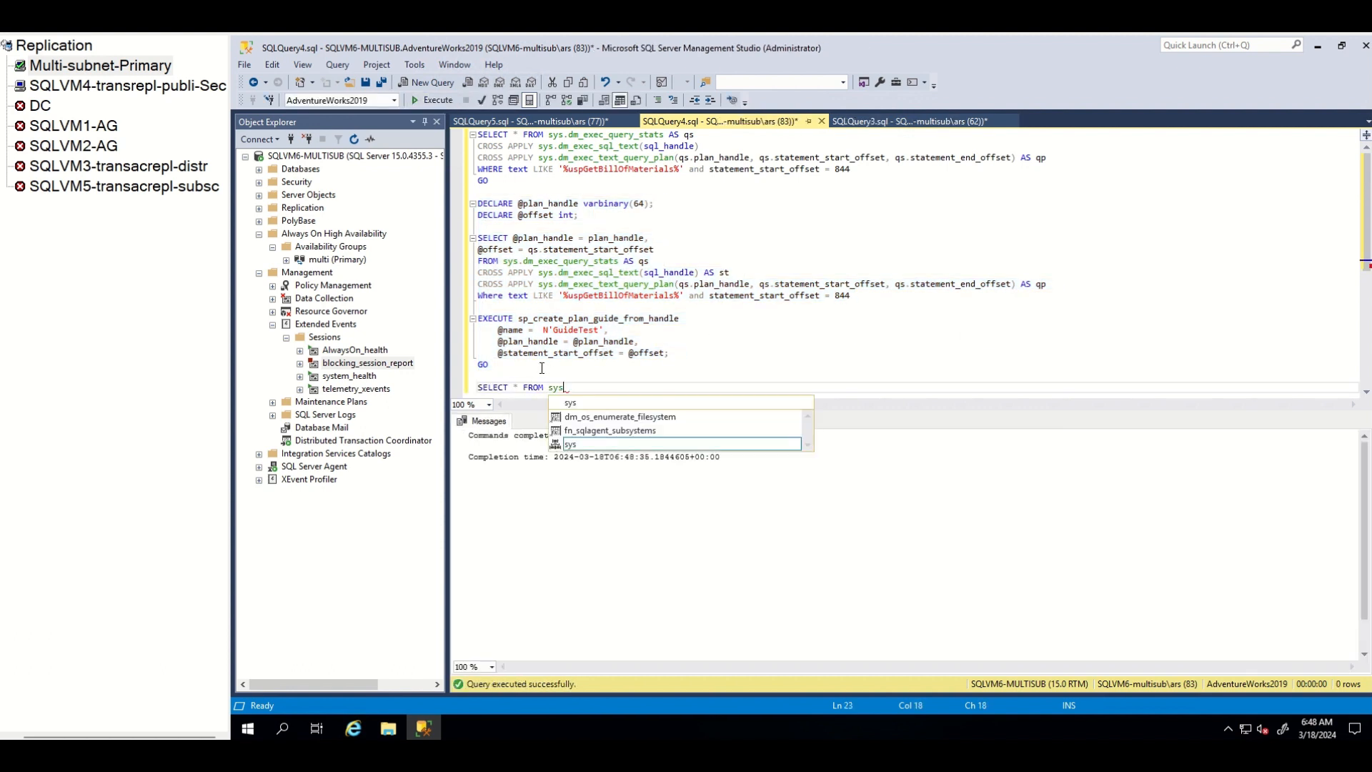
type("plan")
Query SELECT * FROM sys.plan_guides, listing the new GuideTest guide
double_click(616, 499)
key("shift+Home")
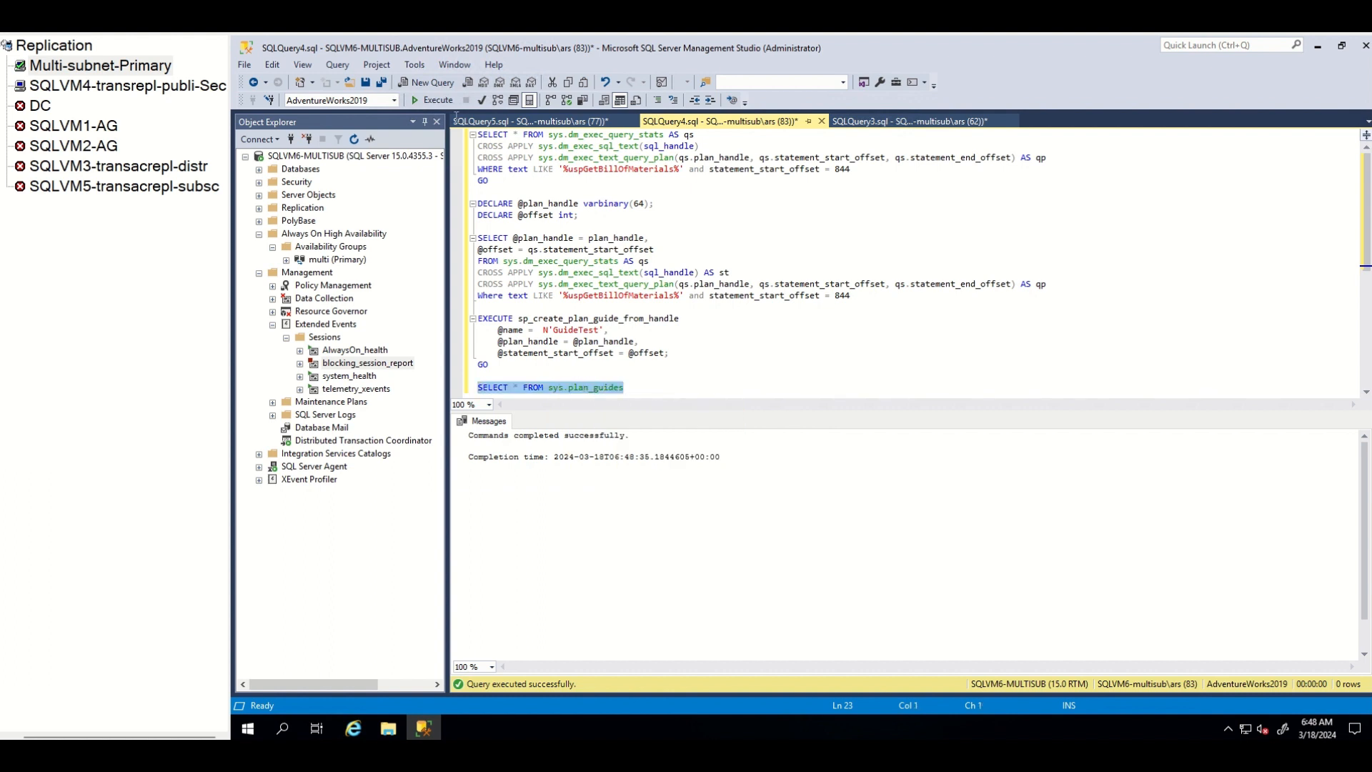
key("F5")
left_click(558, 452)
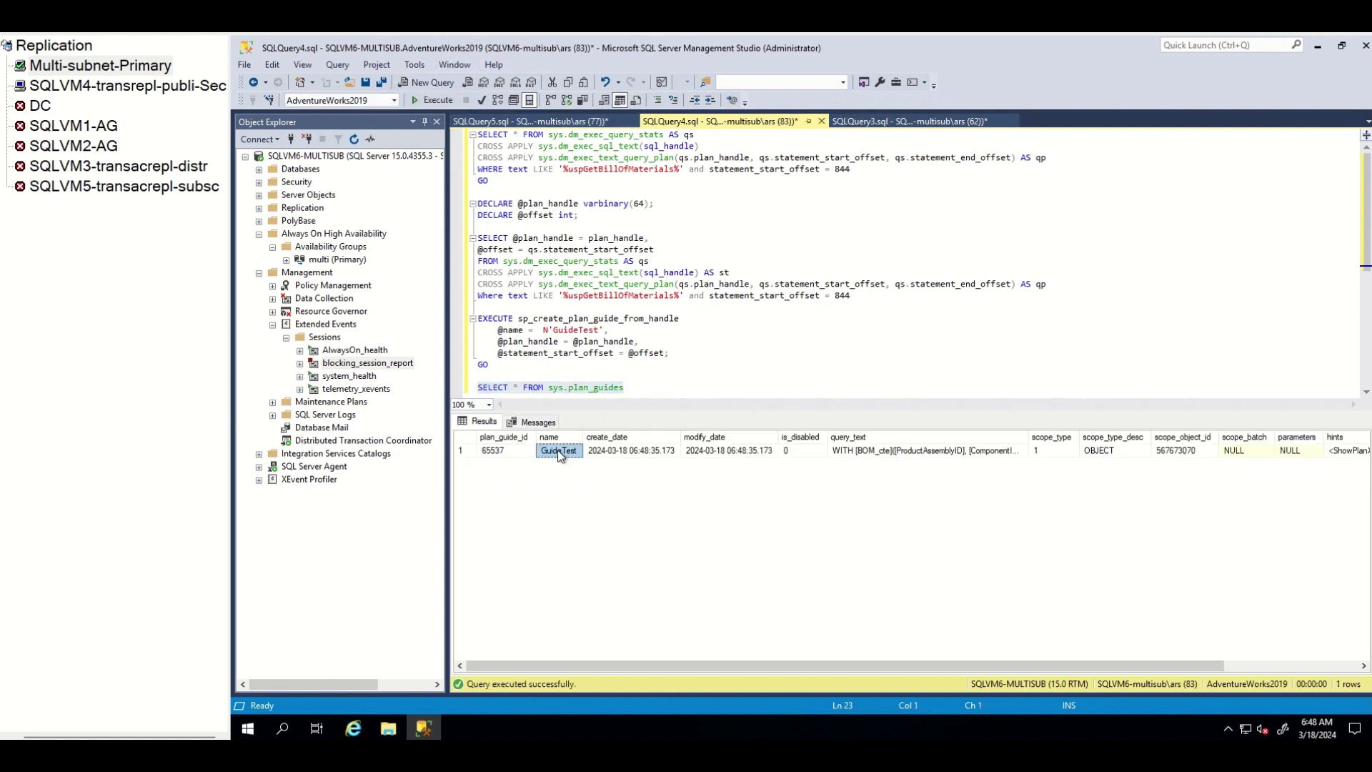
On secondary SQLVM4, paste and run the sys.plan_guides query in a new editor
left_click(144, 90)
left_click(425, 84)
right_click(536, 139)
left_click(581, 185)
left_click(432, 100)
Rerun the uspGetBillOfMaterials call with Include Actual Execution Plan enabled
key("ctrl+Tab")
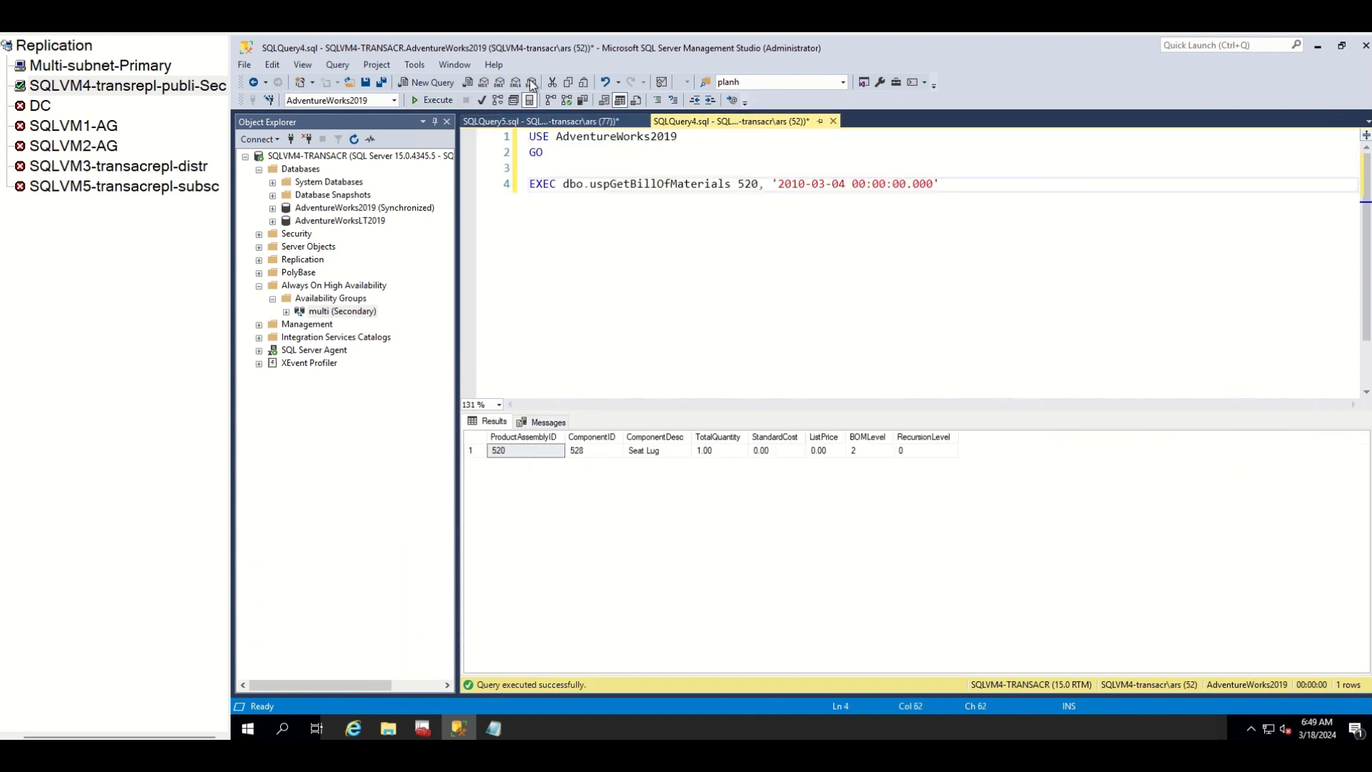
left_click(550, 100)
left_click(432, 99)
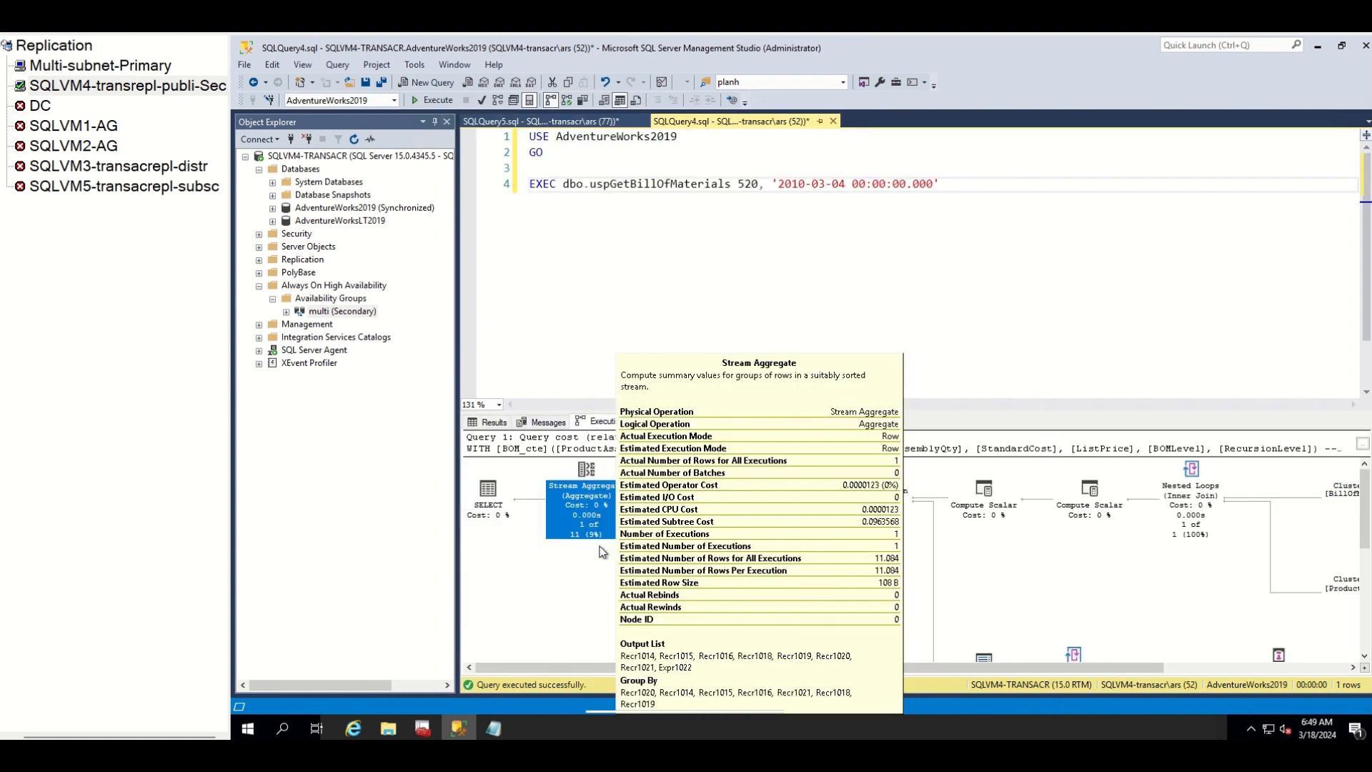
Find PlanGuideName GuideTest in the plan XML, then switch back to primary SQLVM6
right_click(603, 395)
left_click(668, 421)
key("ctrl+f")
type("guid")
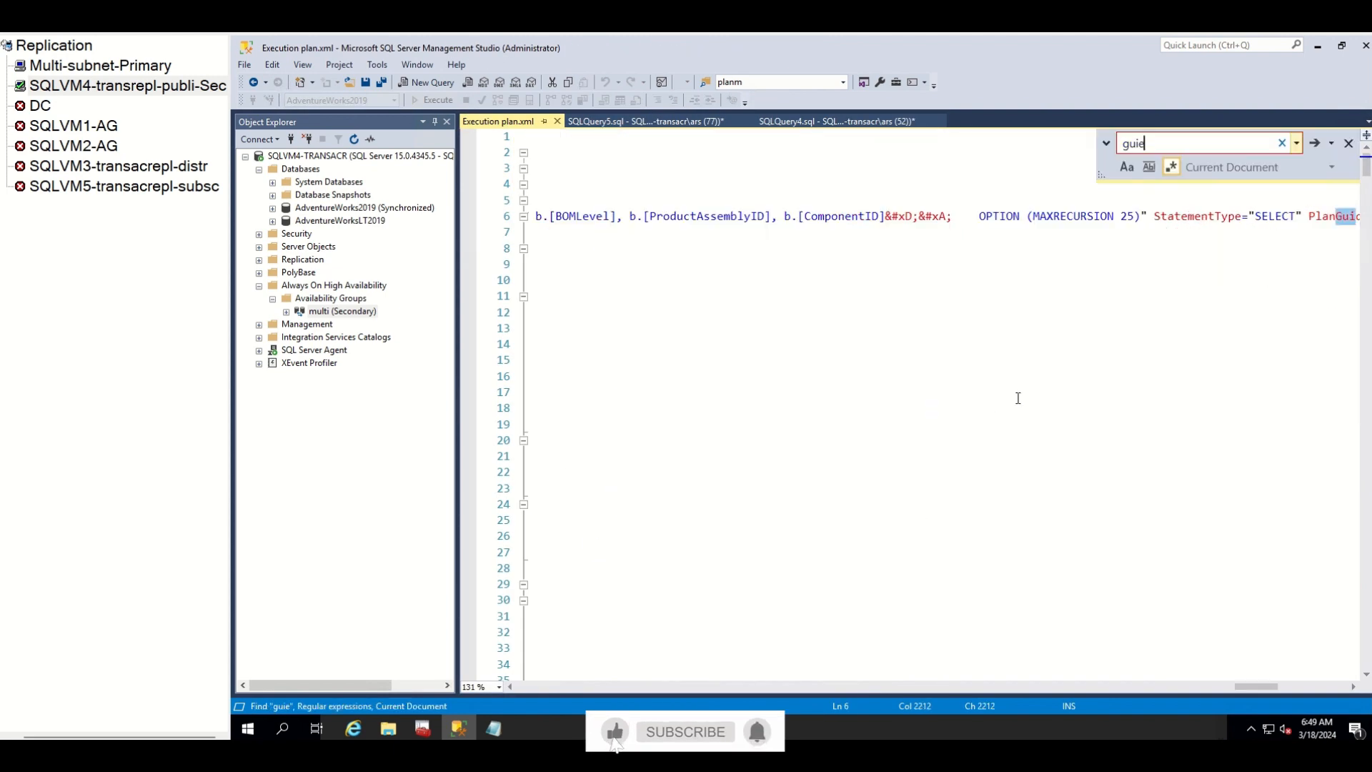
key("BackSpace")
type("de")
key("Return")
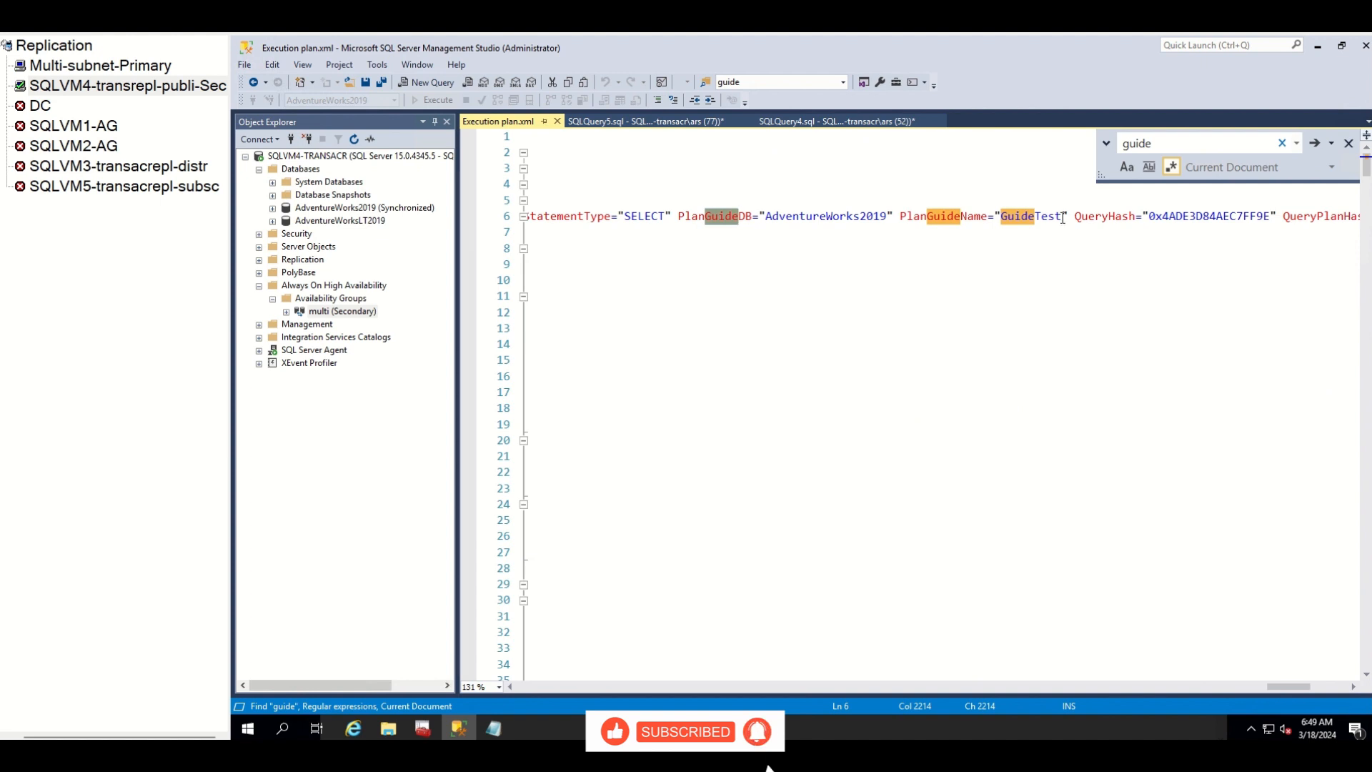
left_click_drag(1062, 216, 1001, 216)
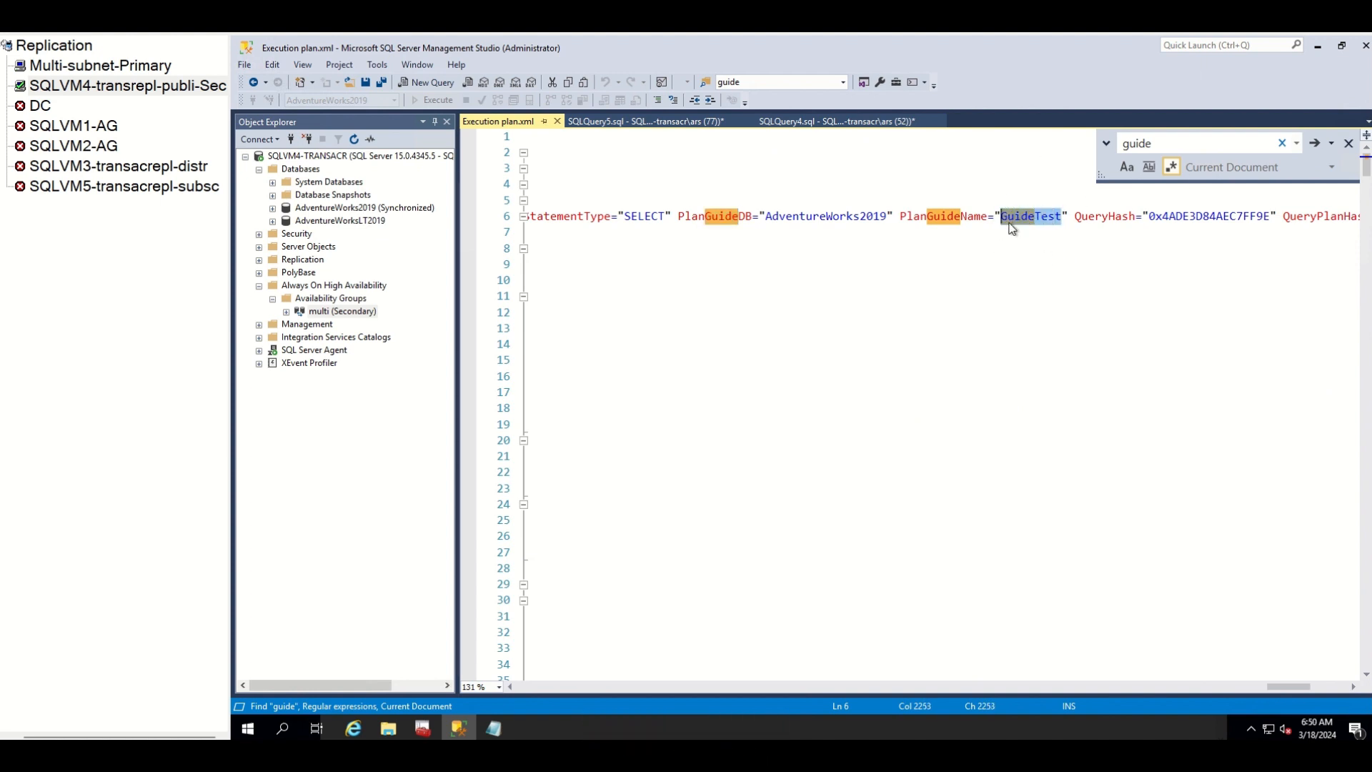
left_click(127, 67)
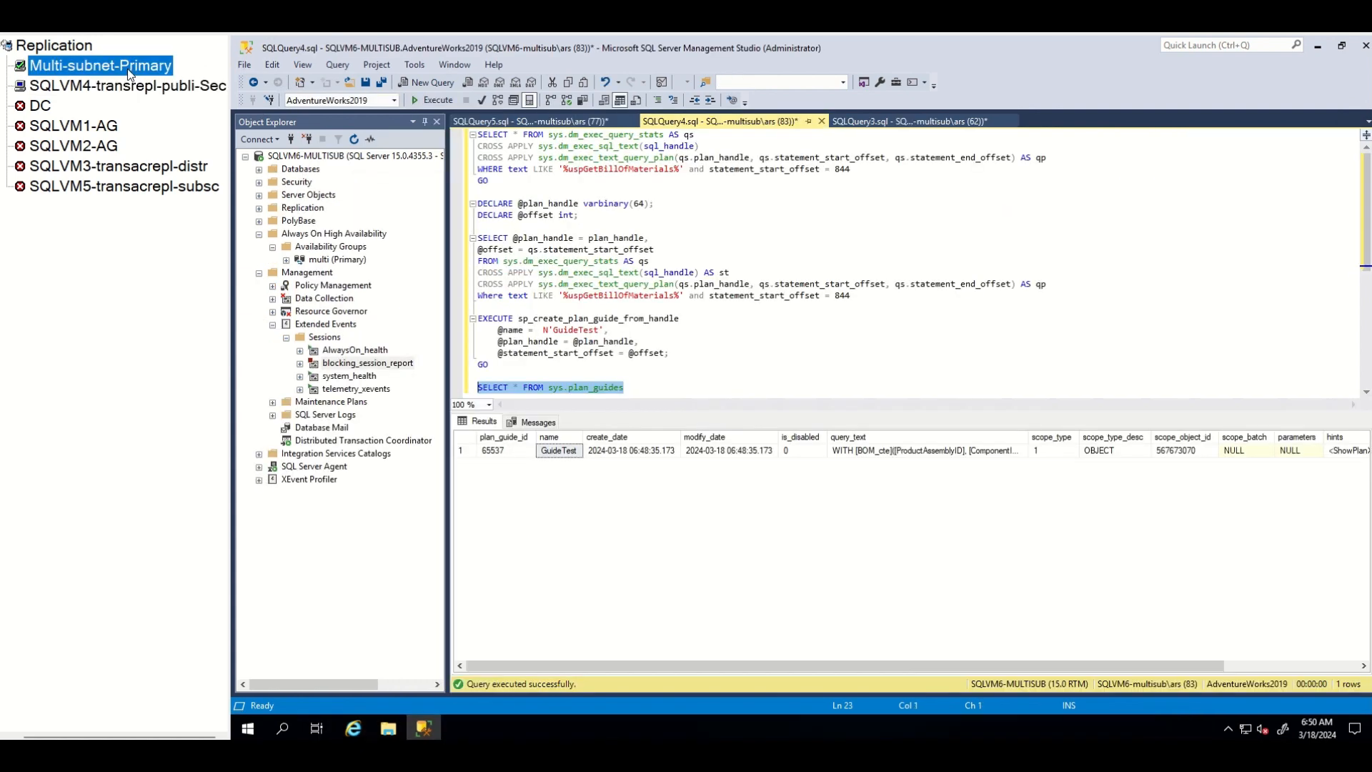